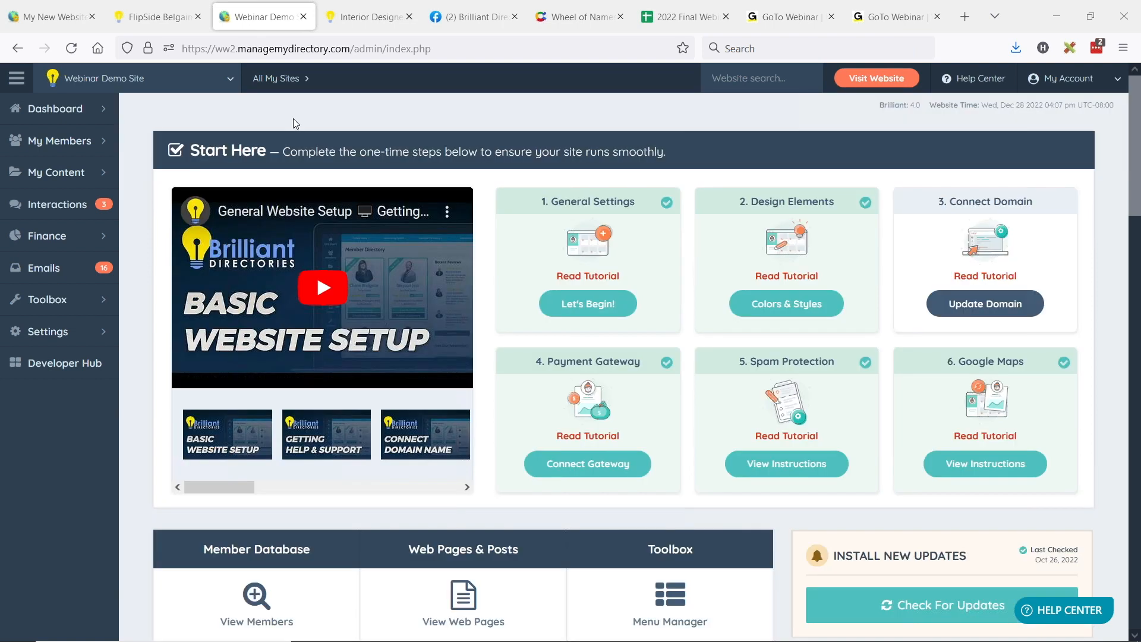
Step: Open the Search Subscriptions page under Finance and review the listed subscriptions' member, next payment and history details
left_click(104, 237)
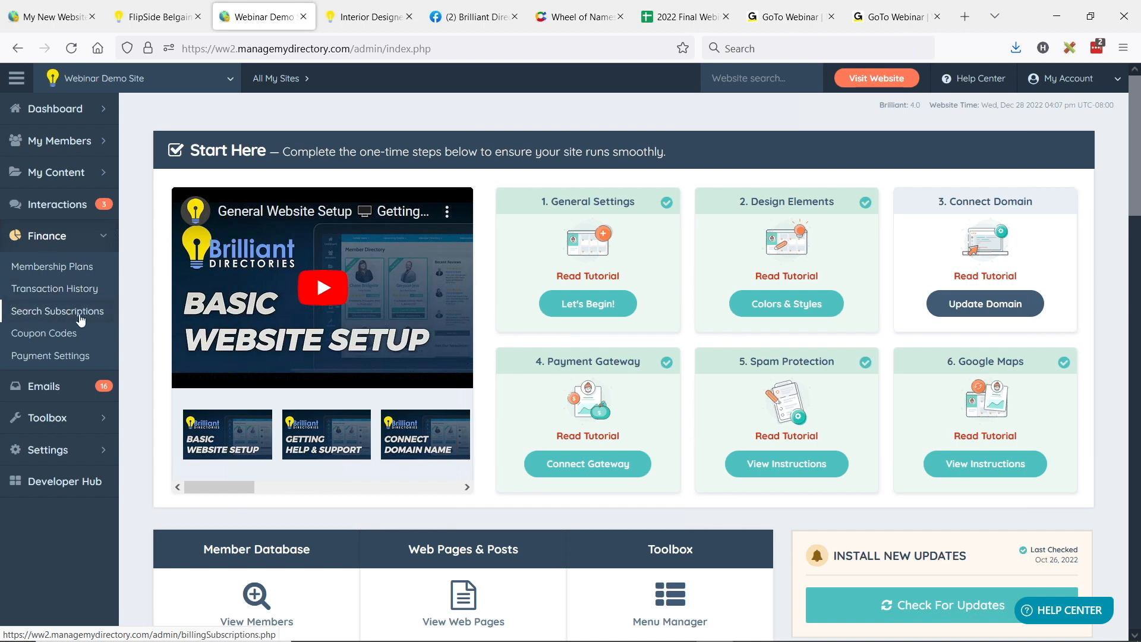
left_click(61, 313)
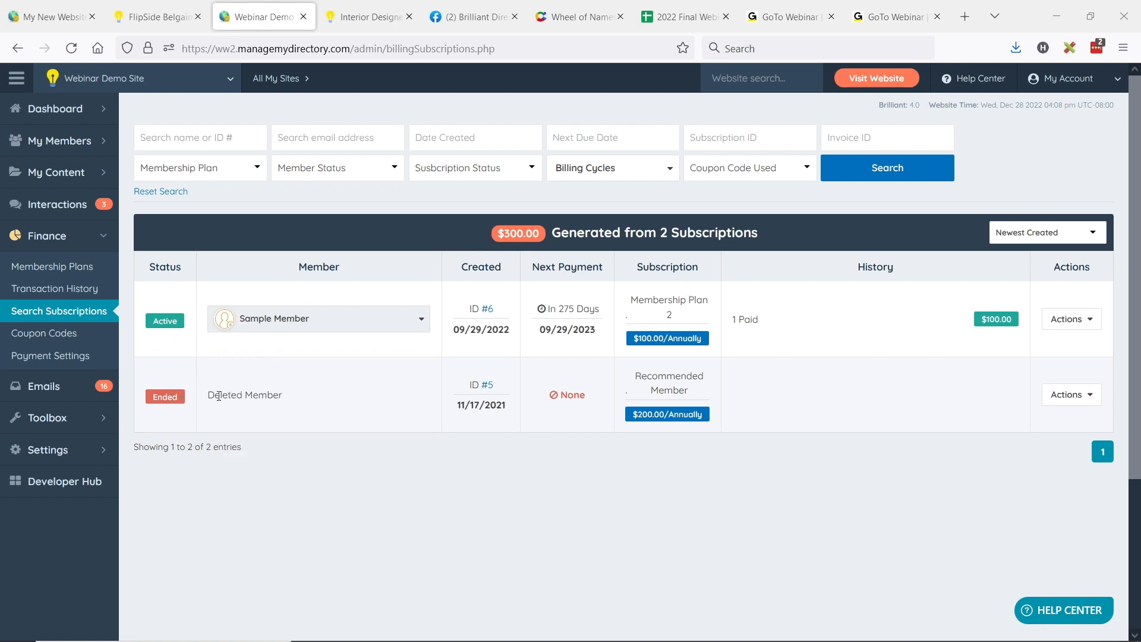
left_click_drag(206, 396, 266, 392)
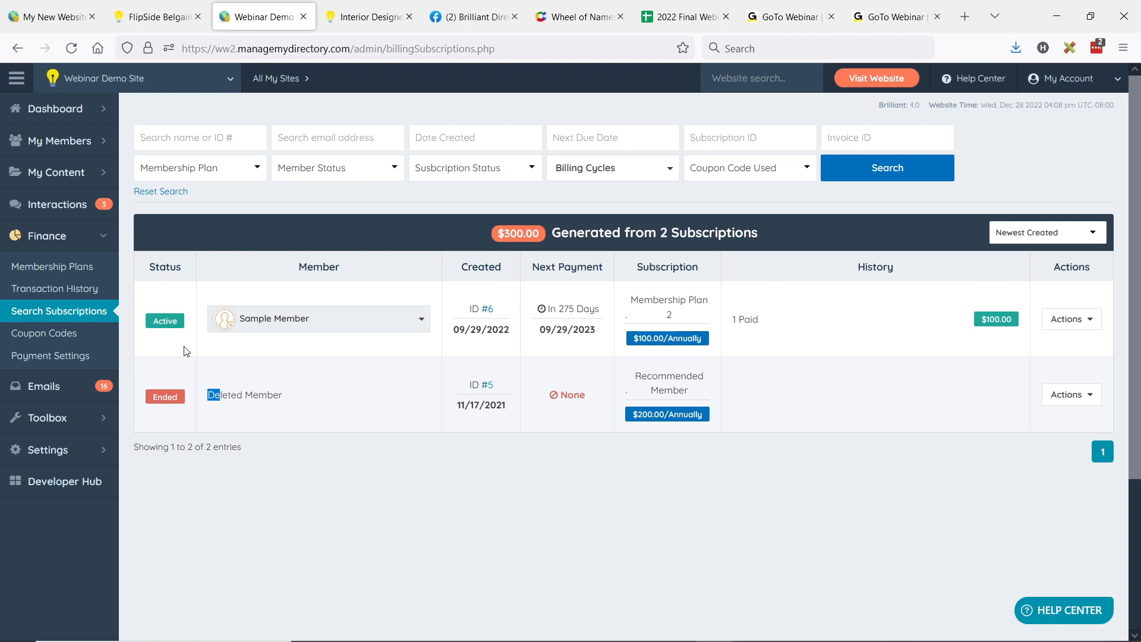
left_click(477, 355)
left_click_drag(548, 309, 570, 331)
left_click(565, 309)
left_click(584, 336)
left_click_drag(732, 319, 998, 326)
left_click(855, 332)
Step: Set the Next Due Date filter of the subscription search to the range 2023-01-01 to 2023-01-31
left_click(208, 145)
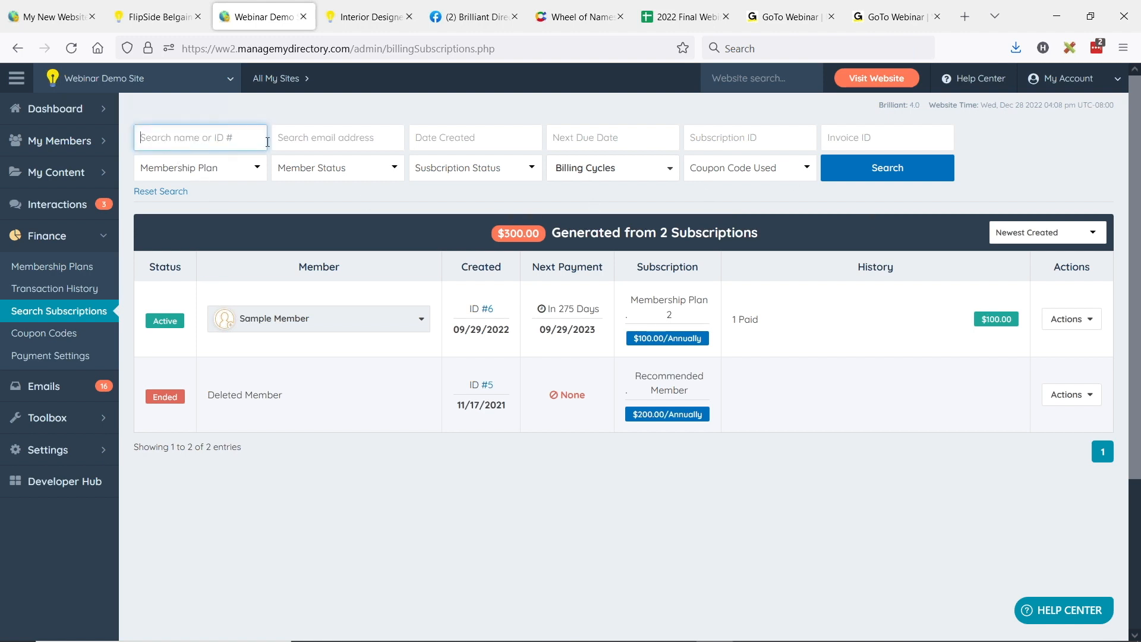
left_click(329, 141)
left_click(495, 142)
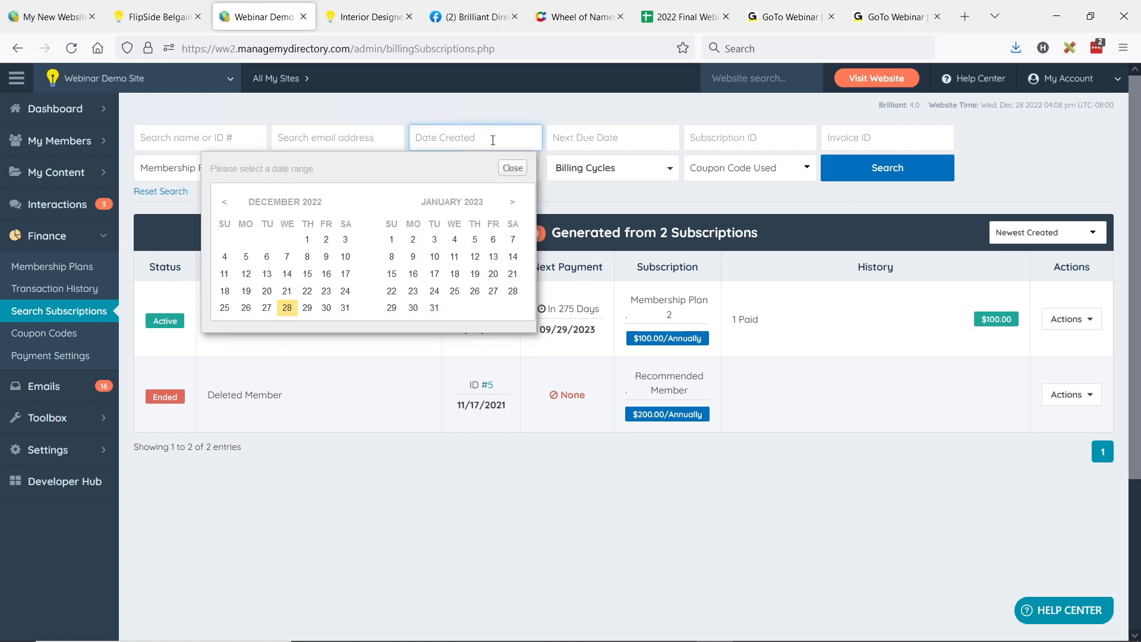
left_click(503, 114)
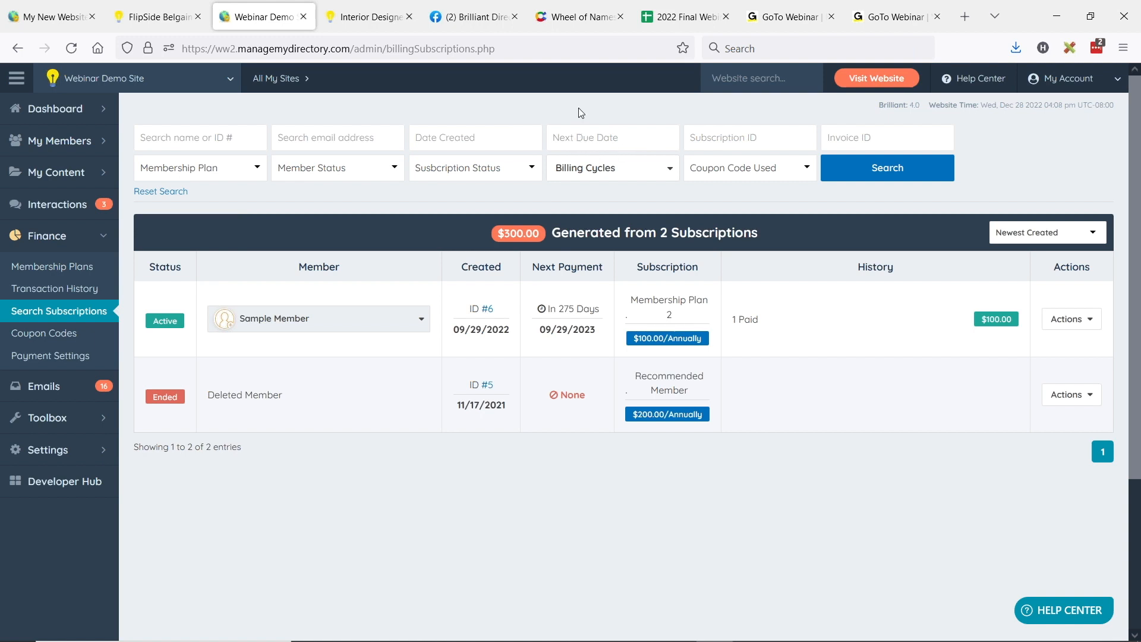
left_click(583, 137)
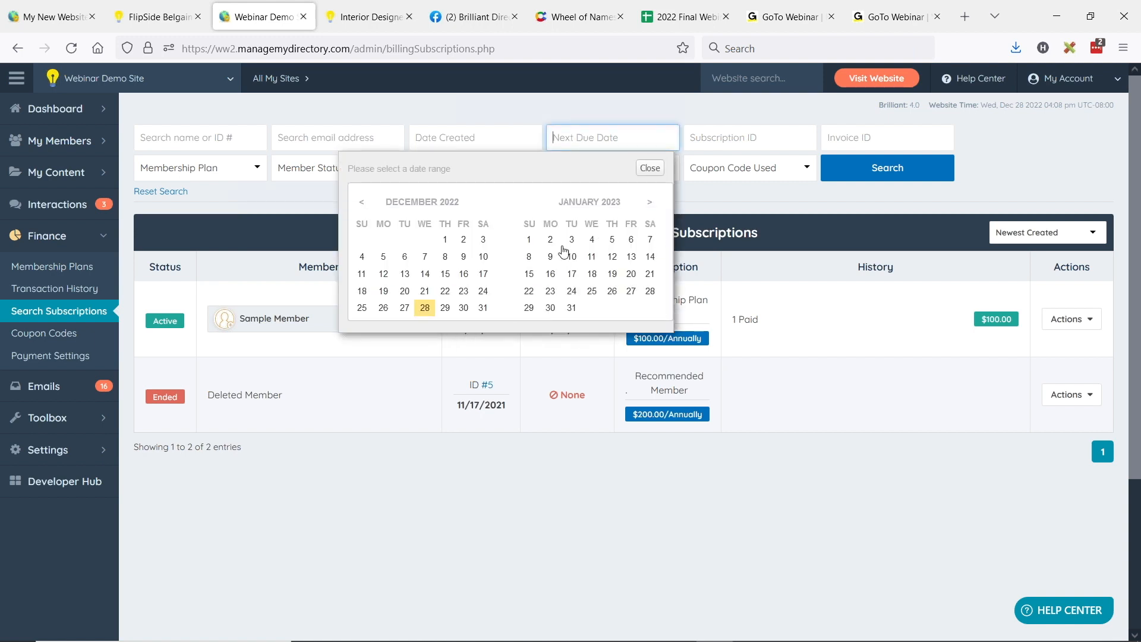
left_click(529, 239)
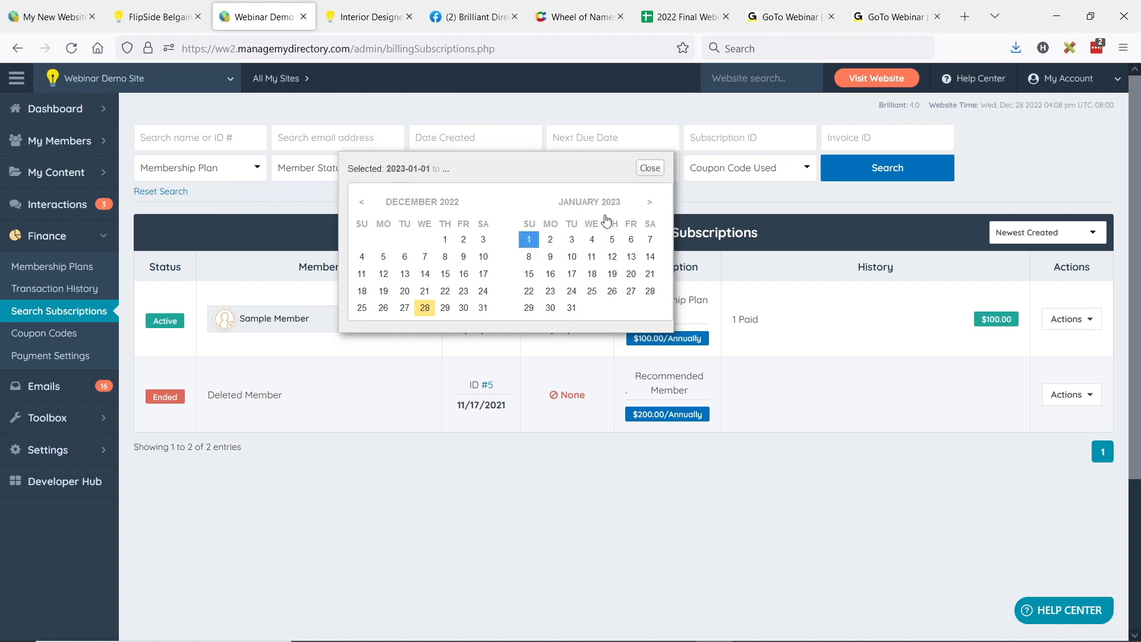
left_click(572, 308)
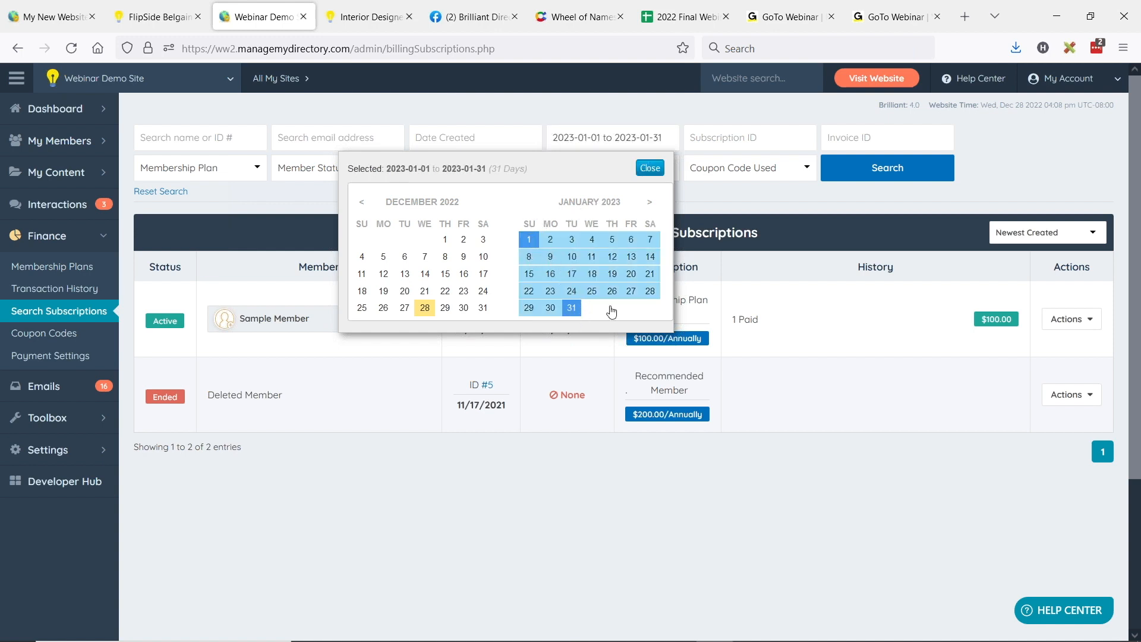
left_click(525, 108)
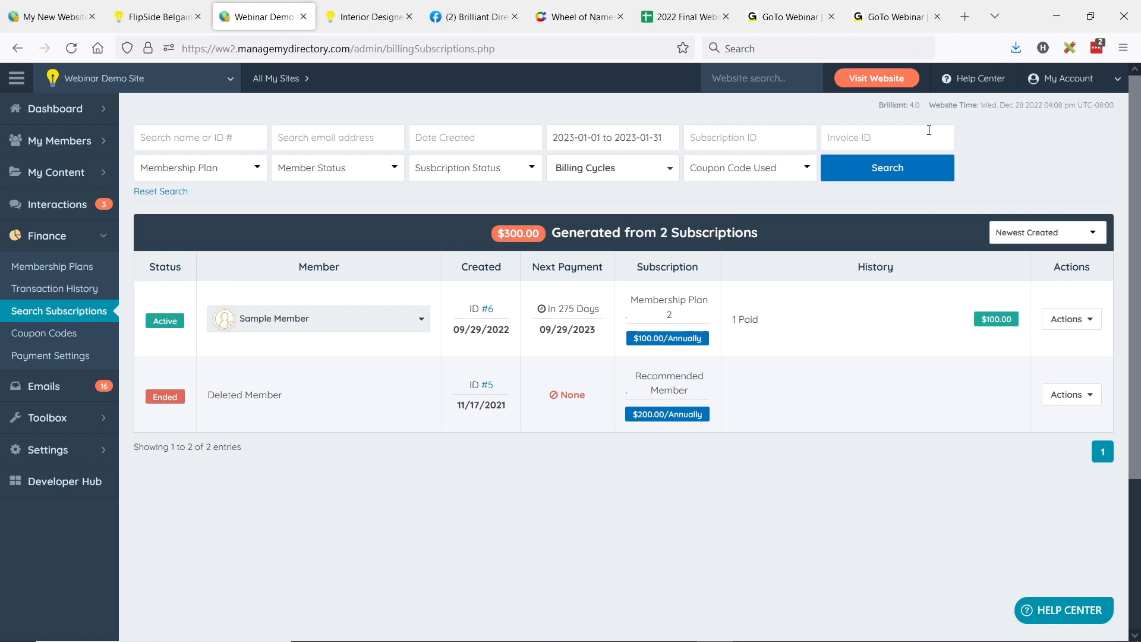
Step: Set the subscription search's member status filter to Cancelled and its subscription status filter to Active Only
left_click(235, 171)
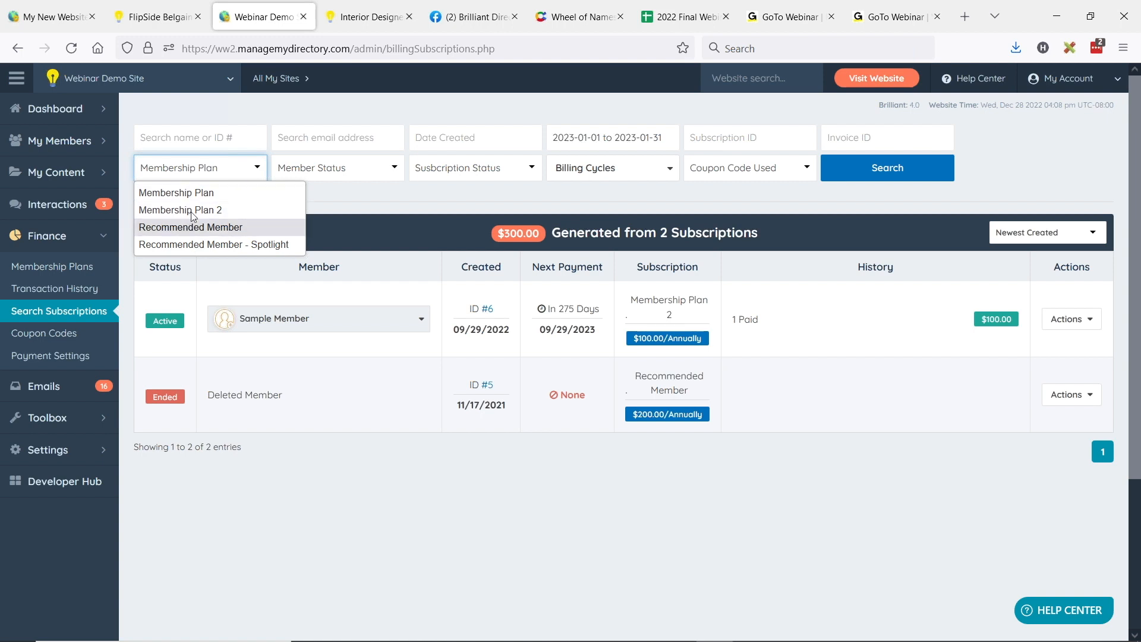
left_click(382, 169)
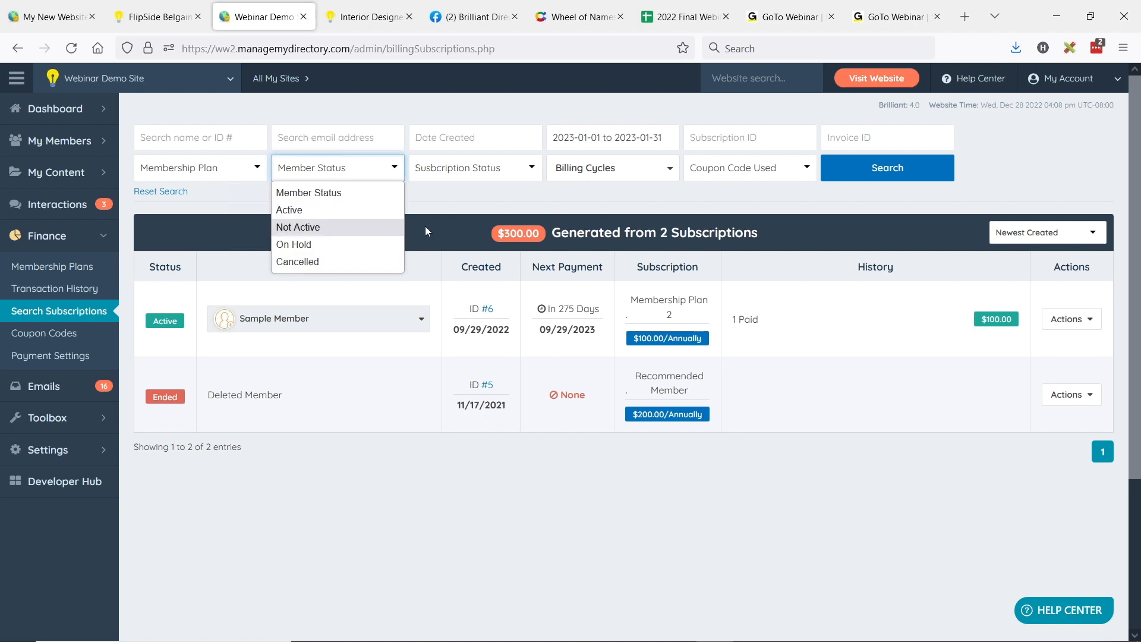
left_click(506, 173)
left_click(499, 209)
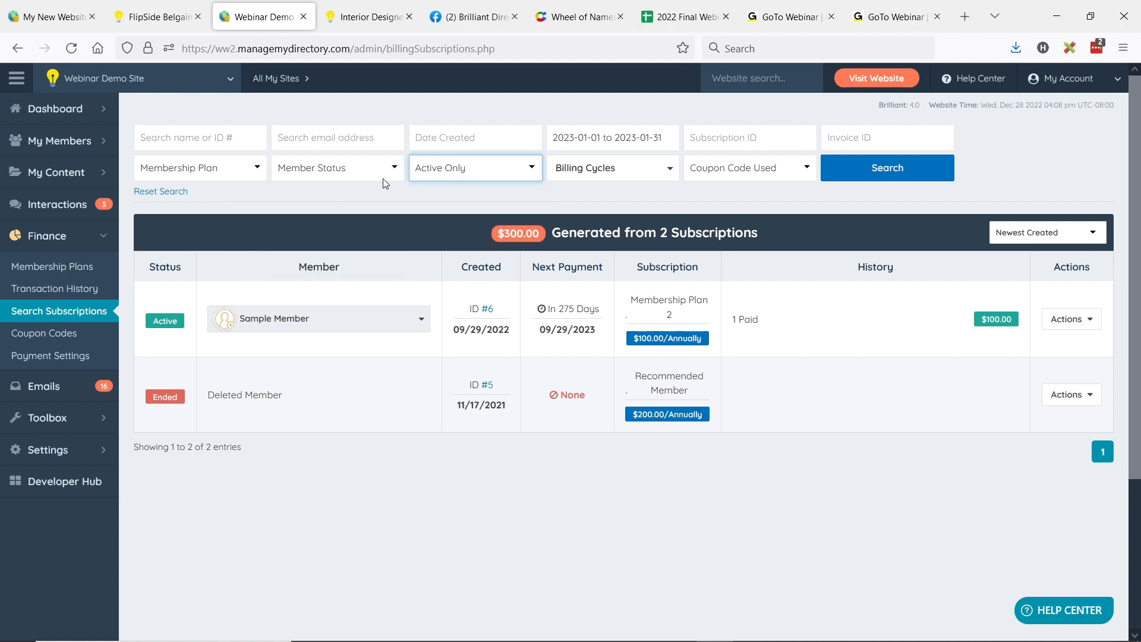
left_click(383, 178)
left_click(300, 260)
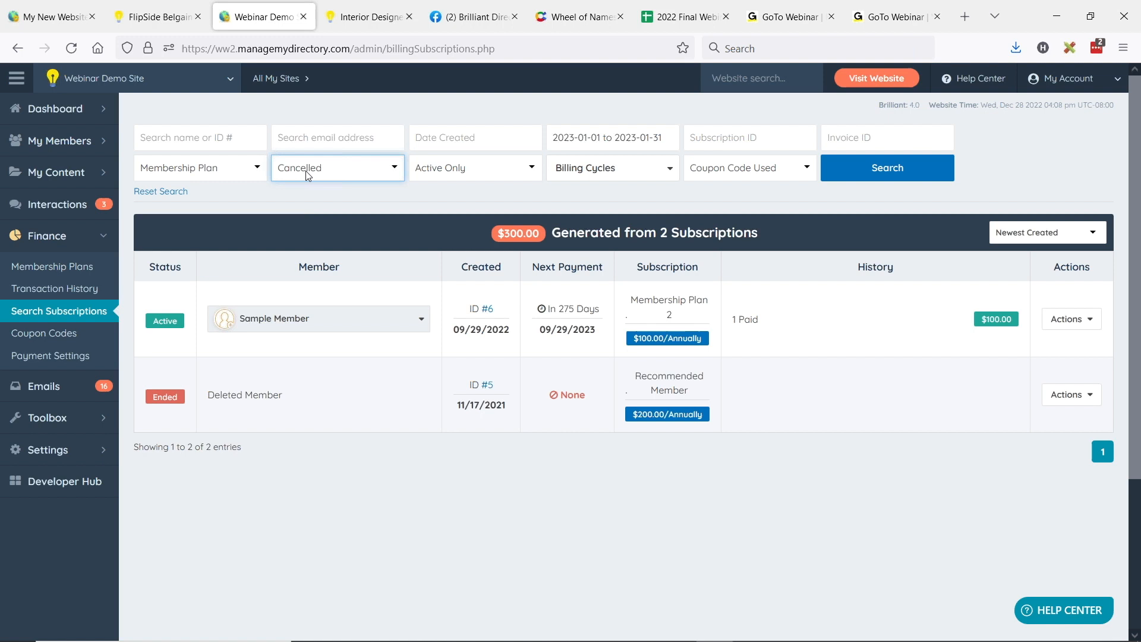
left_click(445, 170)
left_click(430, 205)
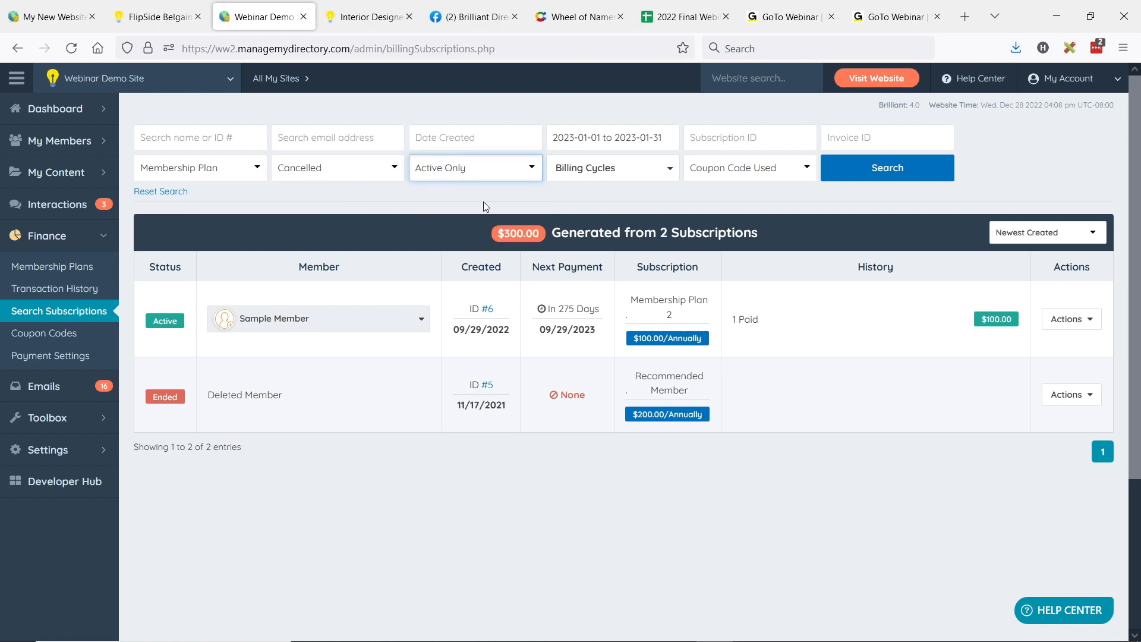
Step: Set the member status filter to Active and the subscription status filter to Ended Only
left_click(315, 174)
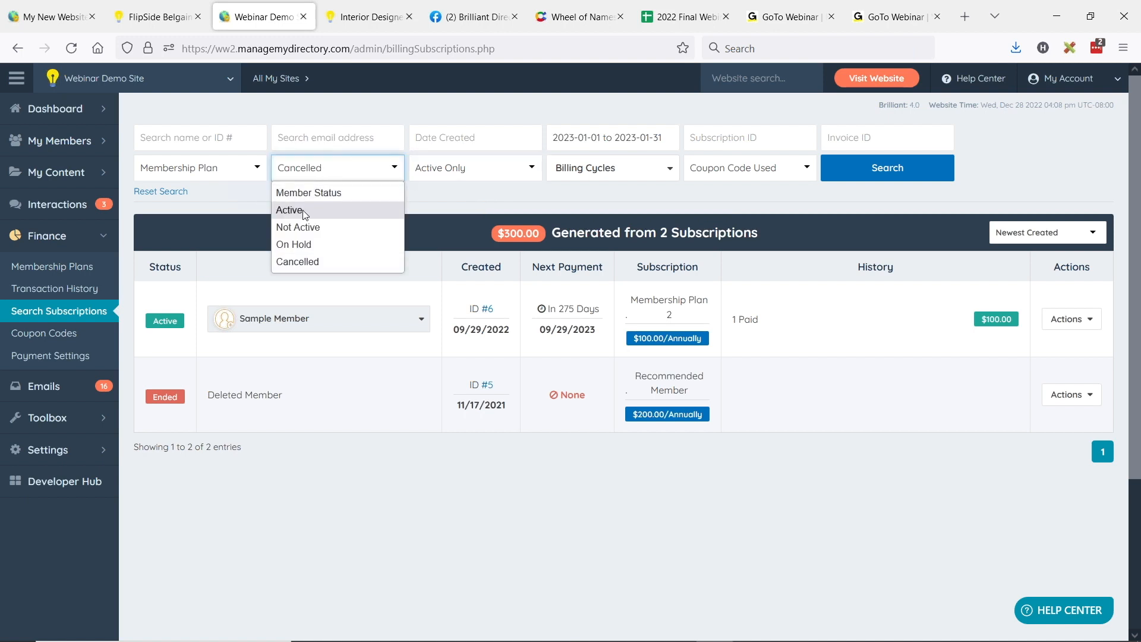
left_click(305, 212)
left_click(419, 172)
left_click(458, 227)
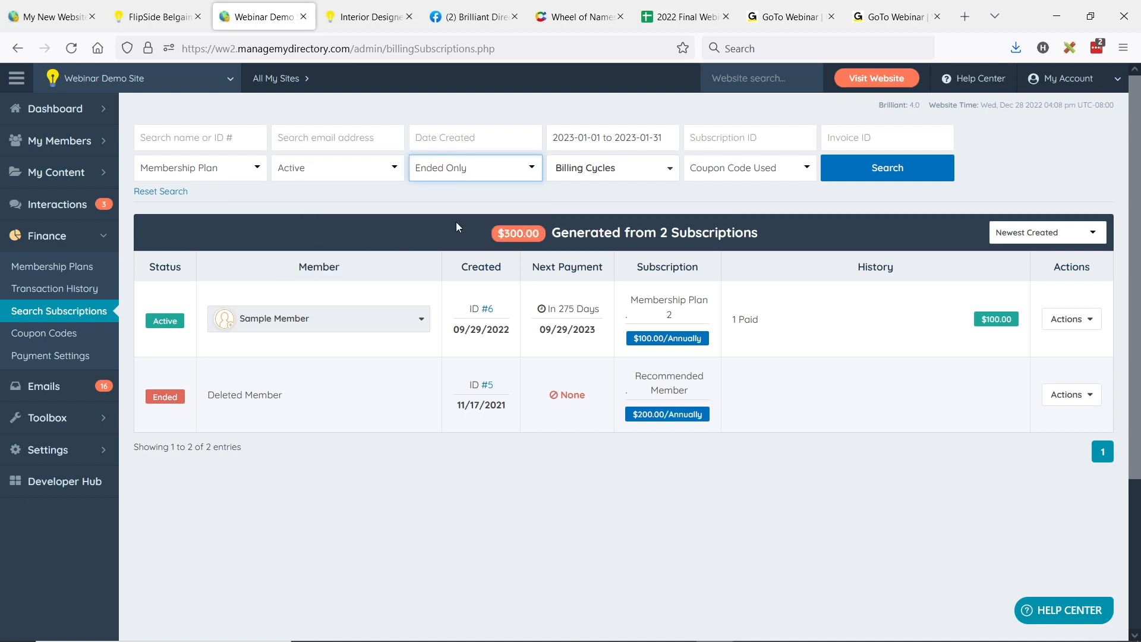
Step: Examine the available billing cycle, coupon code and sort order options for the subscription search
left_click(600, 168)
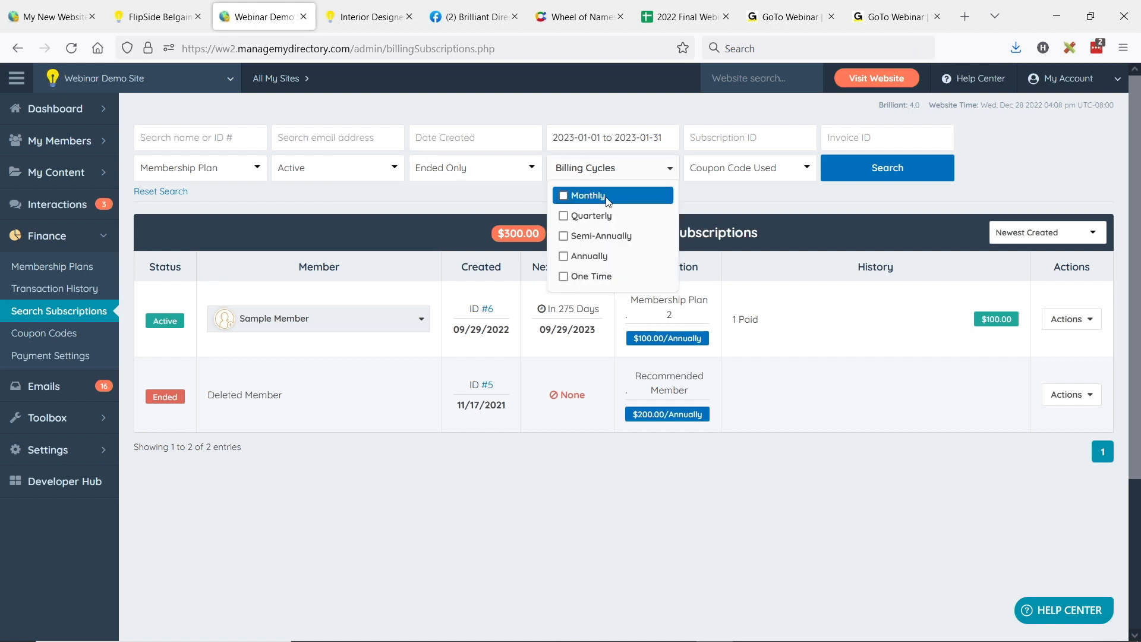
left_click(714, 184)
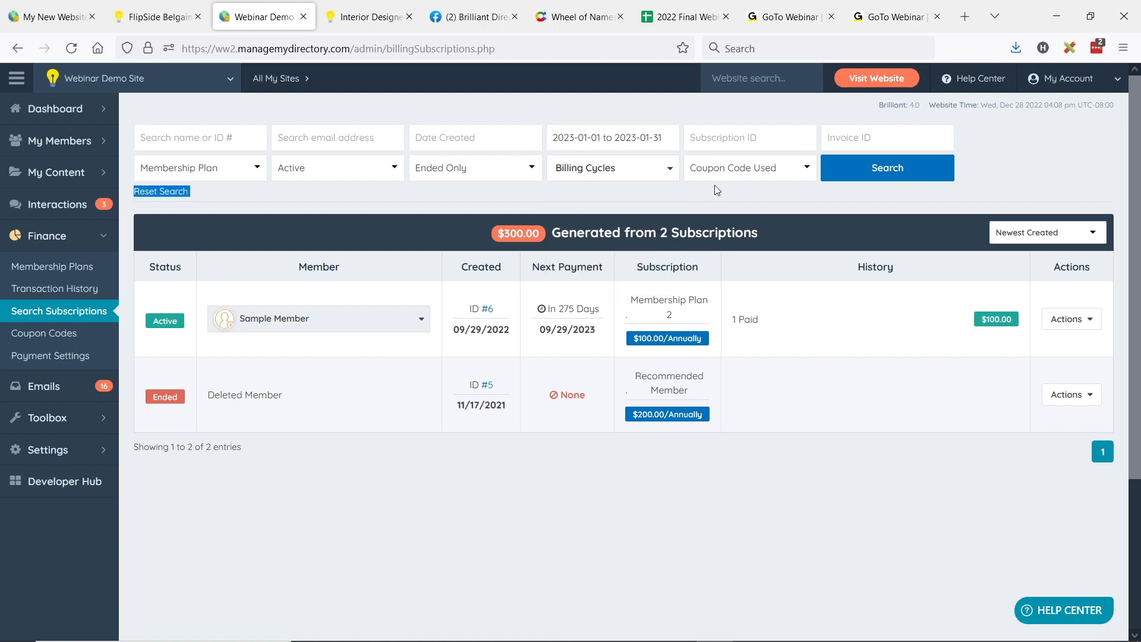
left_click(765, 181)
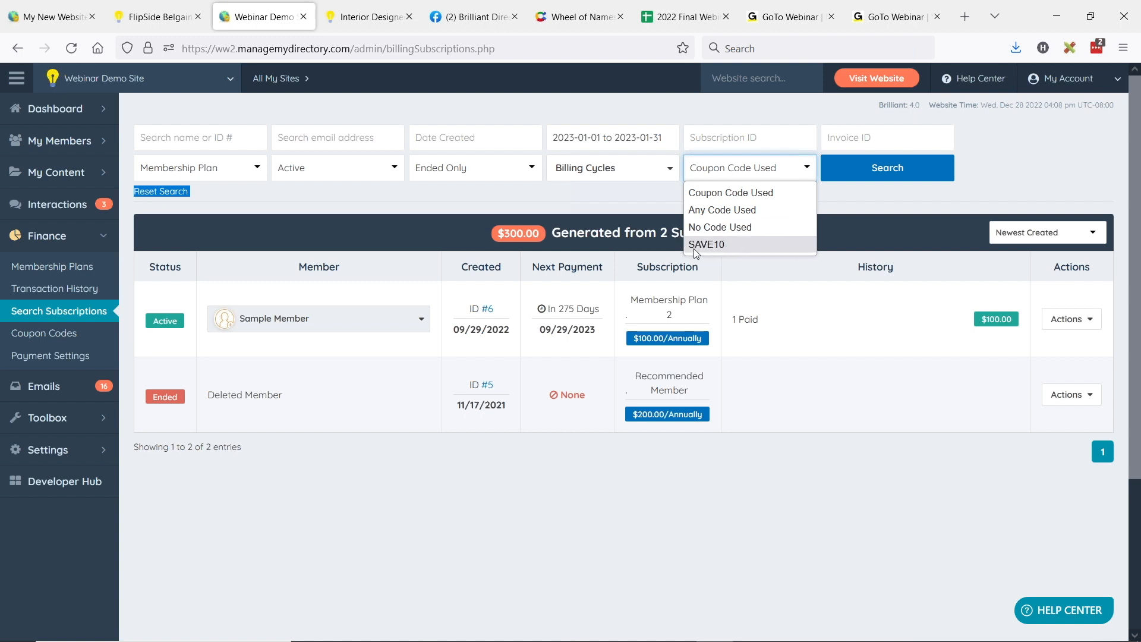
left_click(839, 237)
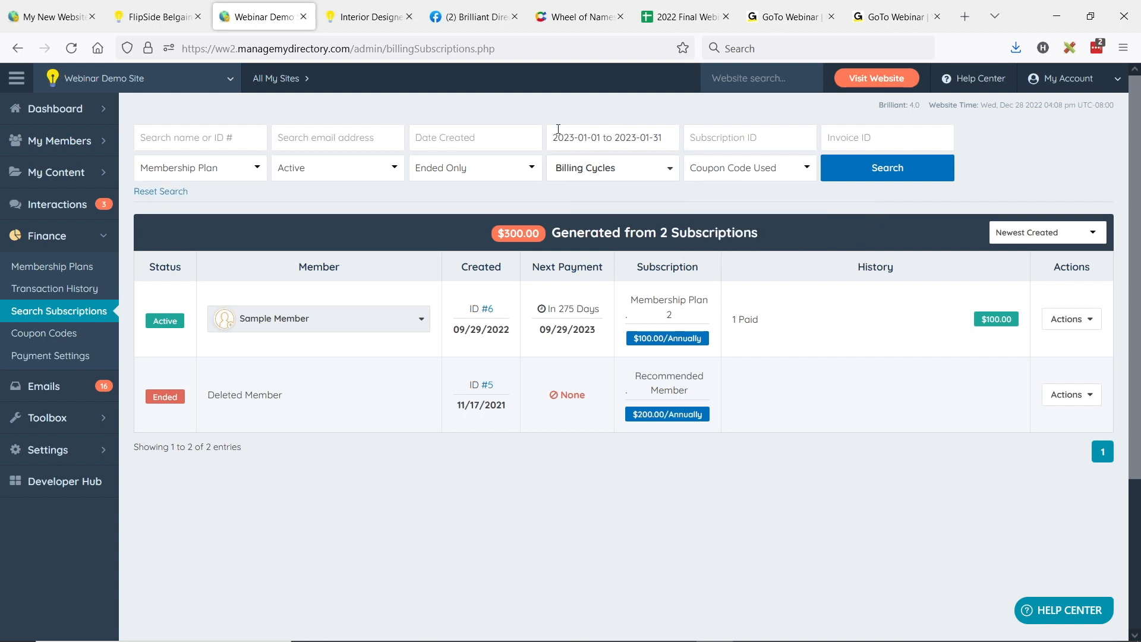
left_click(1074, 230)
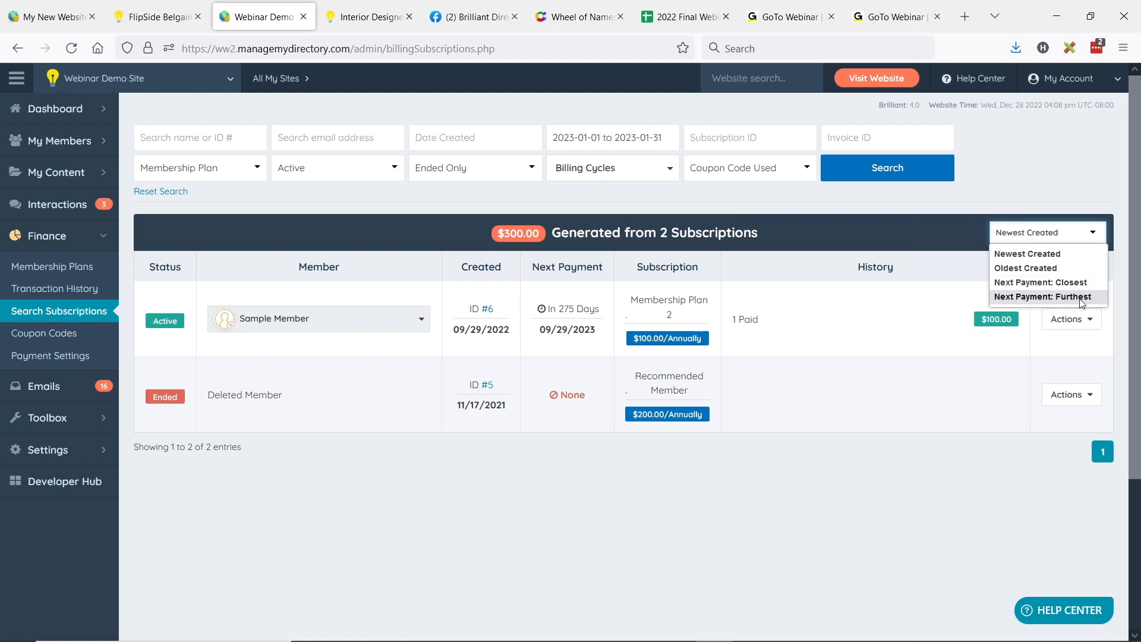
left_click(809, 201)
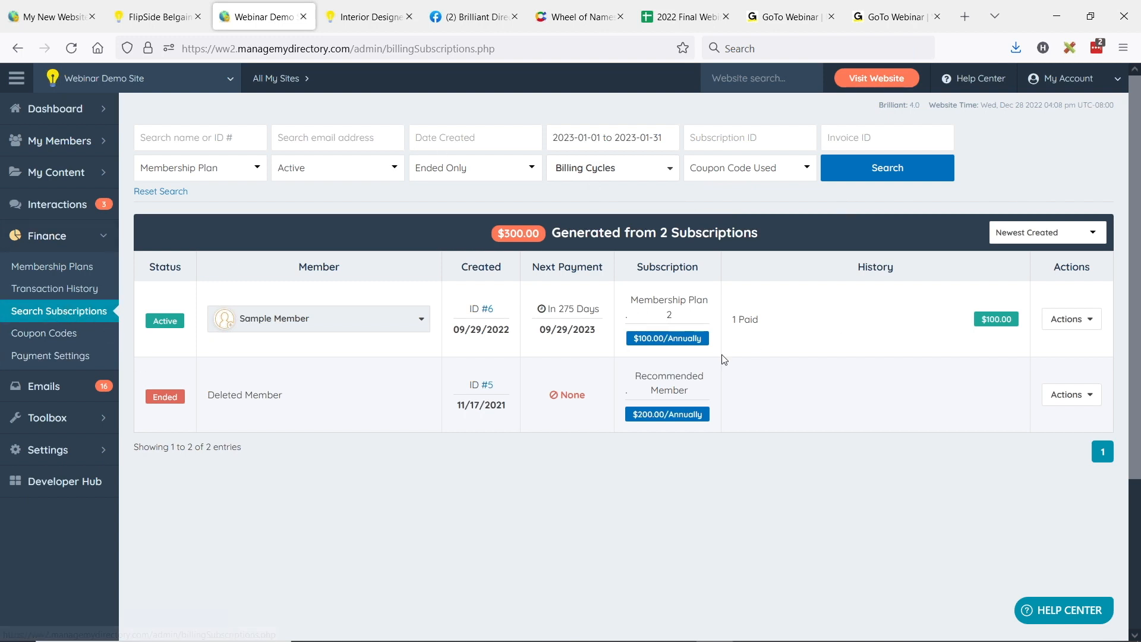
Step: Open the Transaction History page and limit the subscription status in its billing cycle filter to Only Ended
key("alt+Tab")
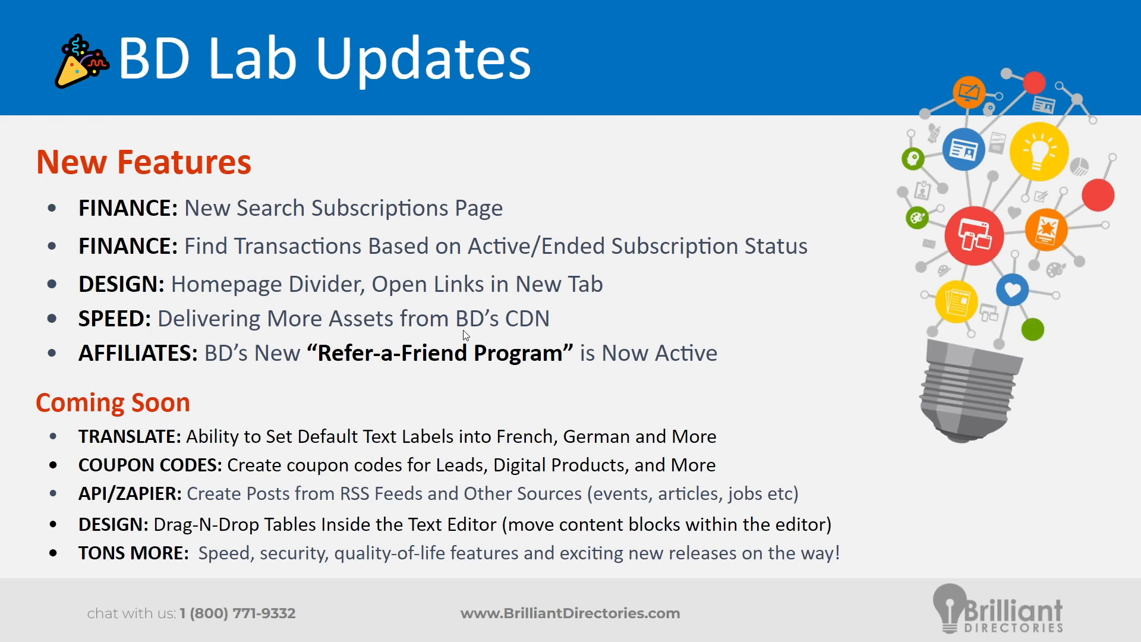
key("alt+Tab")
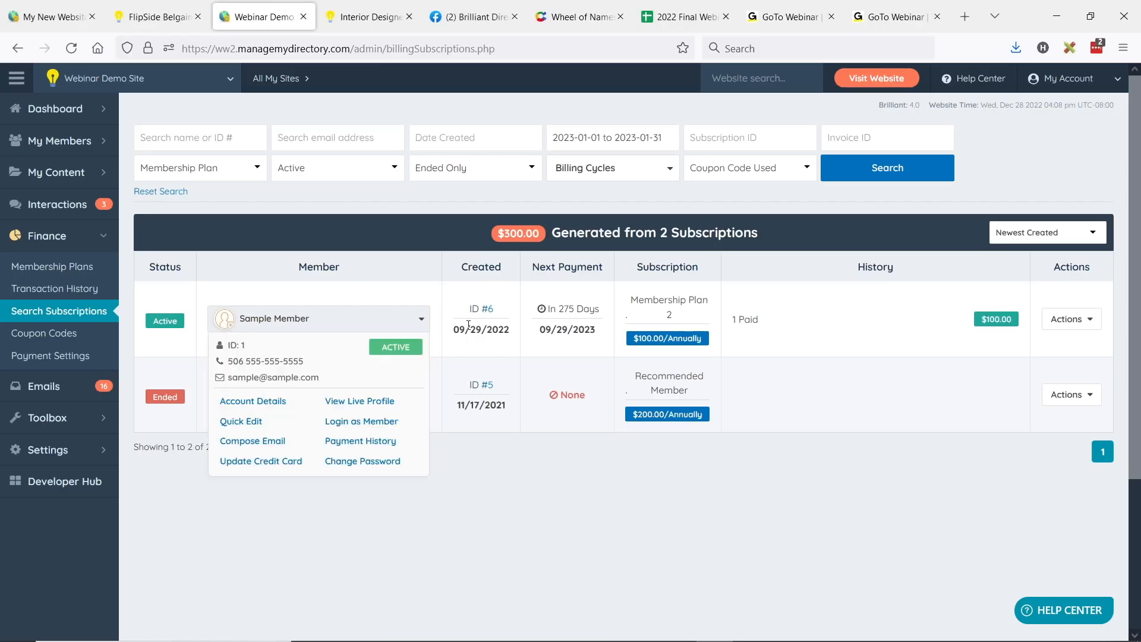
left_click(46, 289)
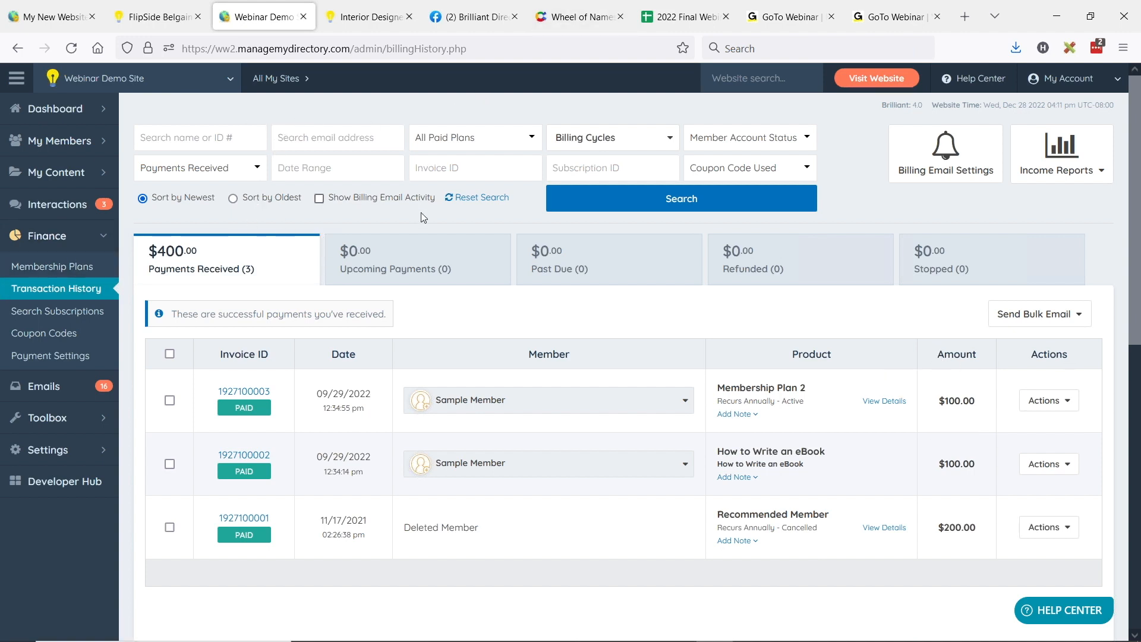
left_click(669, 129)
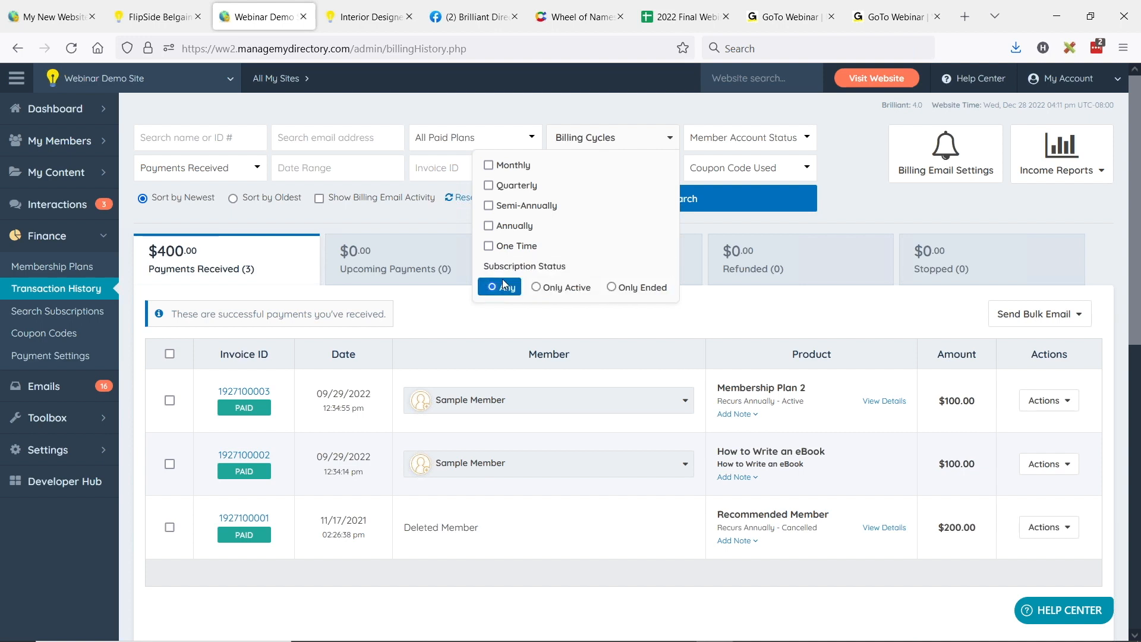
left_click(562, 288)
left_click(642, 290)
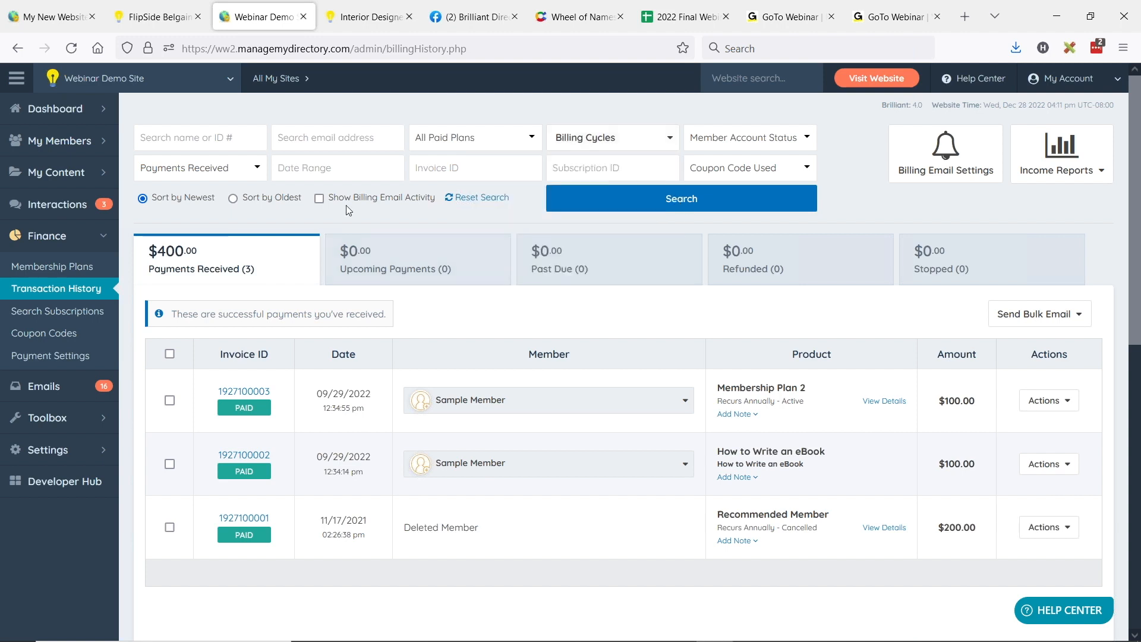
Step: Set the transaction date range filter to 2022-11-01 to 2022-11-30
left_click(338, 169)
left_click(295, 232)
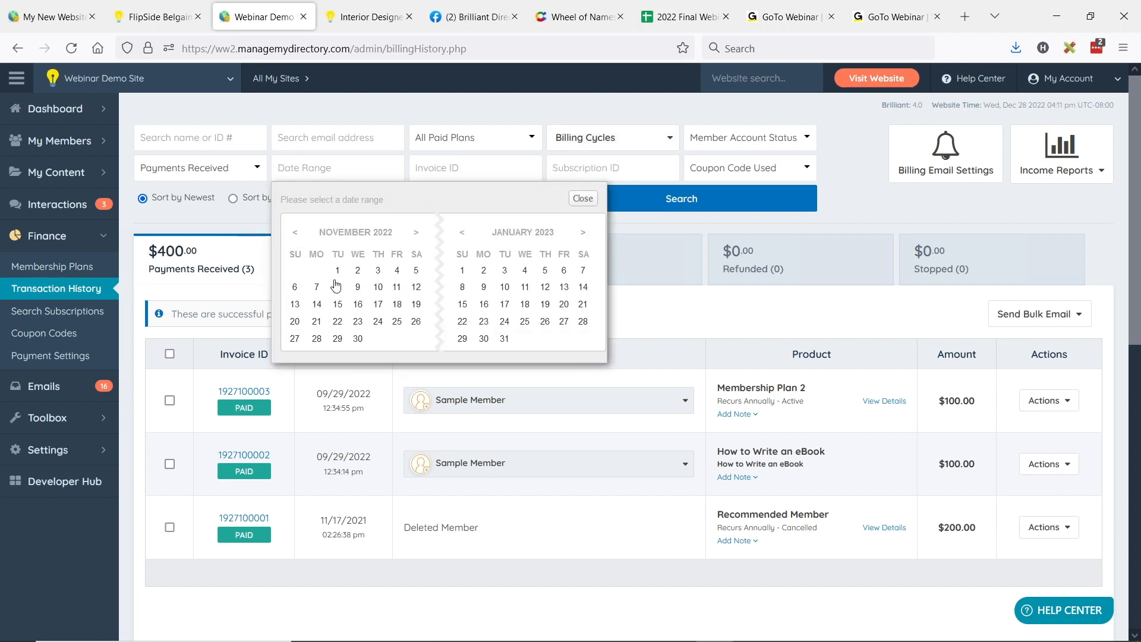
left_click(338, 269)
left_click(359, 342)
Step: Add the Monthly billing cycle to the Only Ended transaction filter and review the subscription status choices
left_click(599, 143)
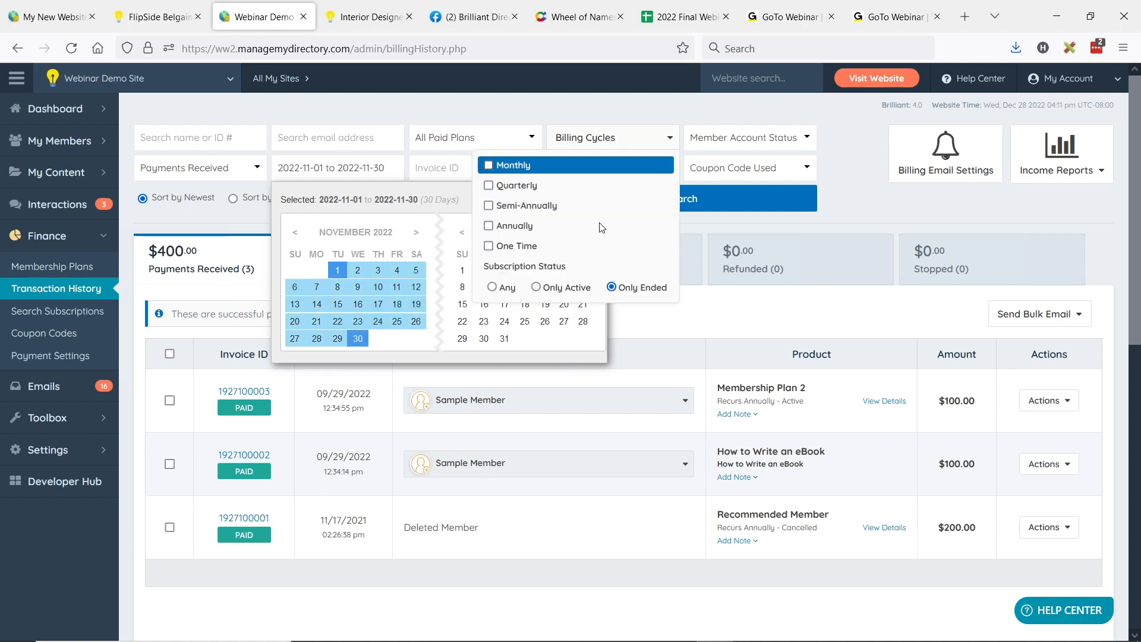
left_click(635, 291)
left_click(506, 166)
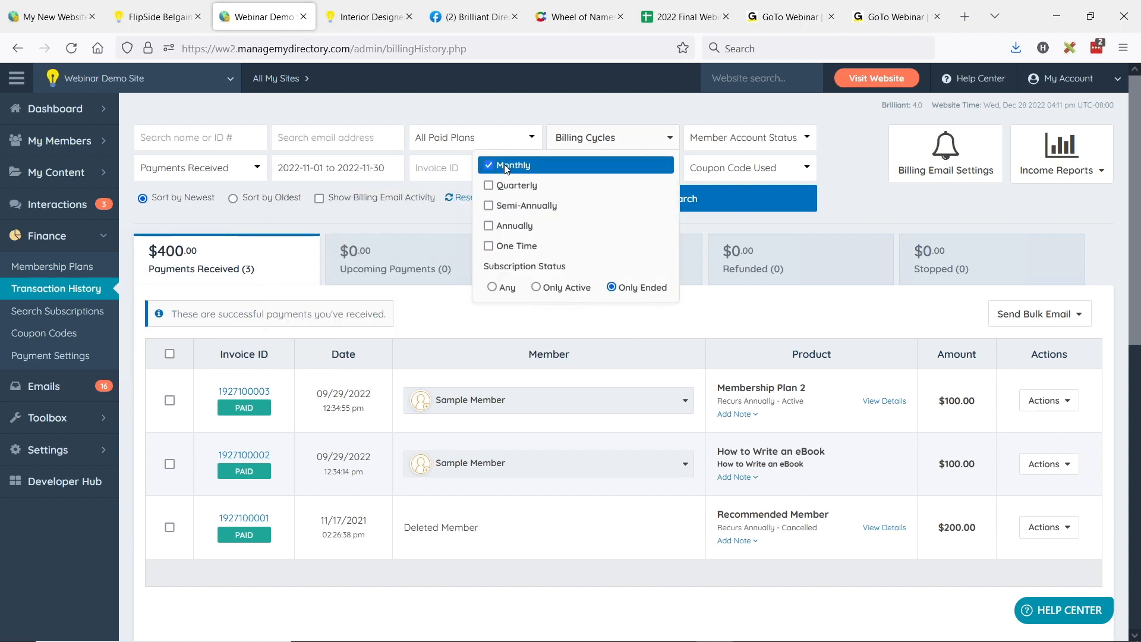
left_click(872, 191)
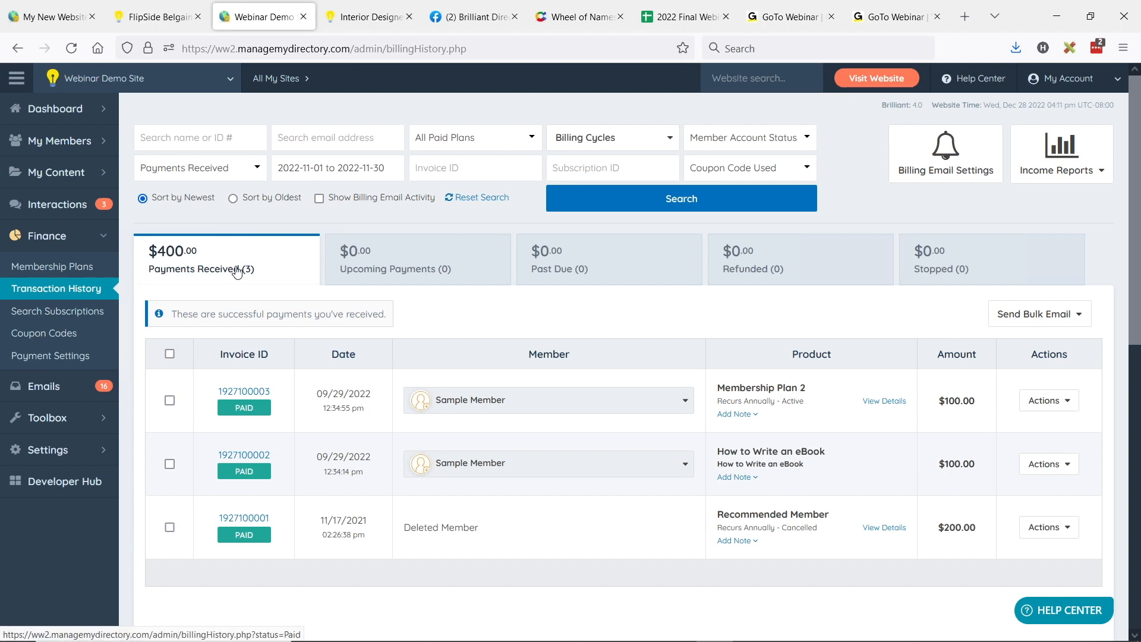
left_click(600, 139)
mouse_move(541, 279)
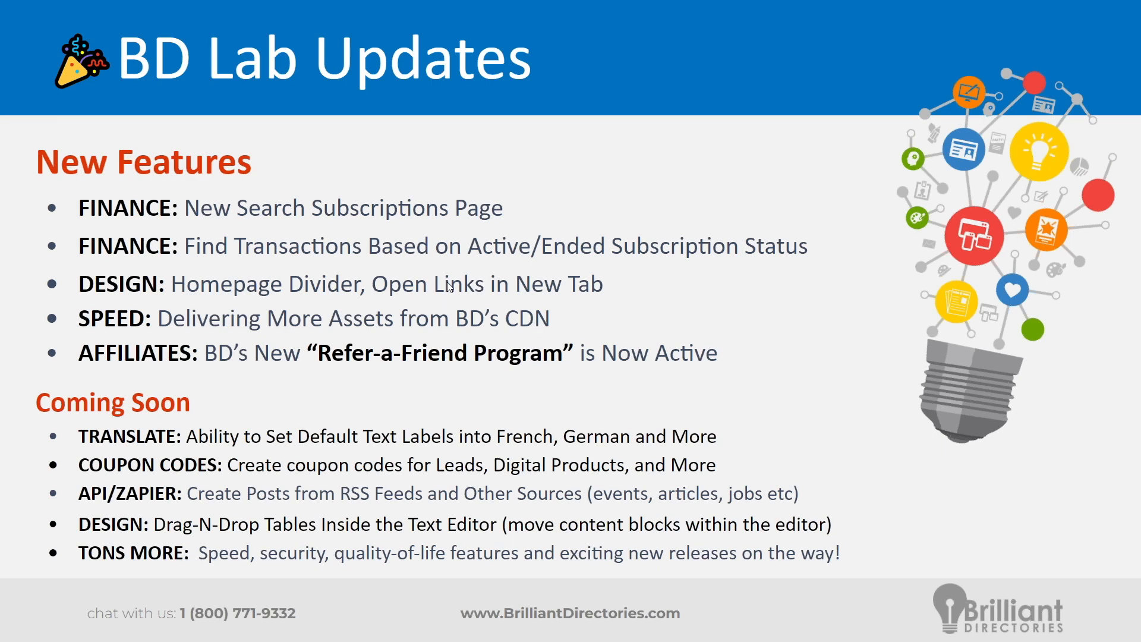
Step: Switch to the demo site's public homepage and find the three-column section with image cards and link buttons
key("alt+Tab")
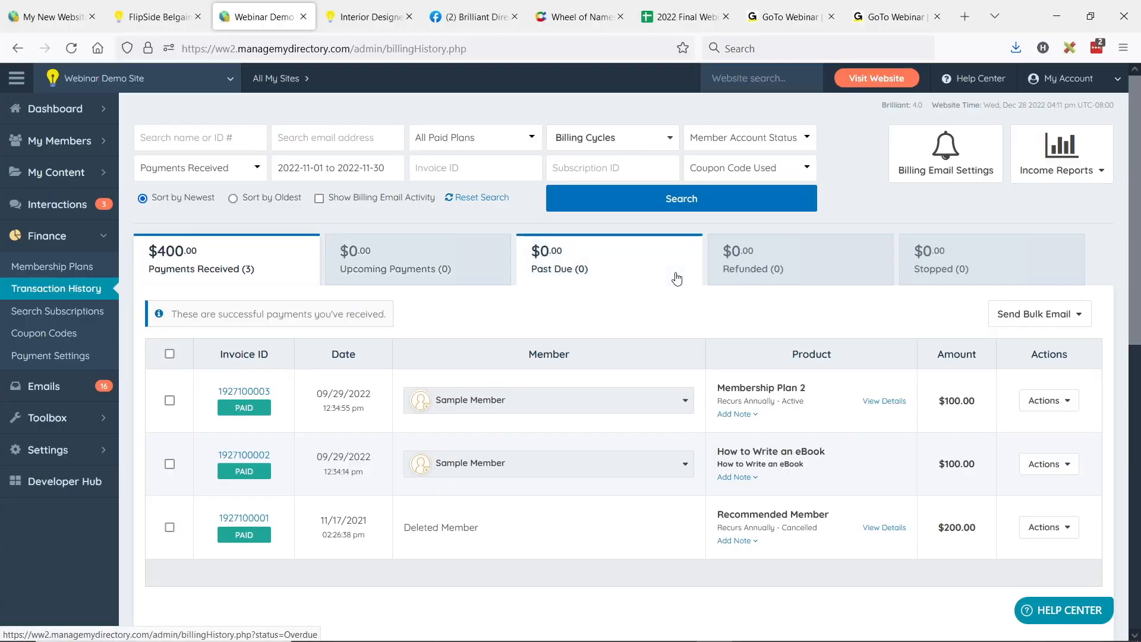
left_click(368, 17)
scroll(624, 246, "down", 3)
scroll(633, 246, "down", 6)
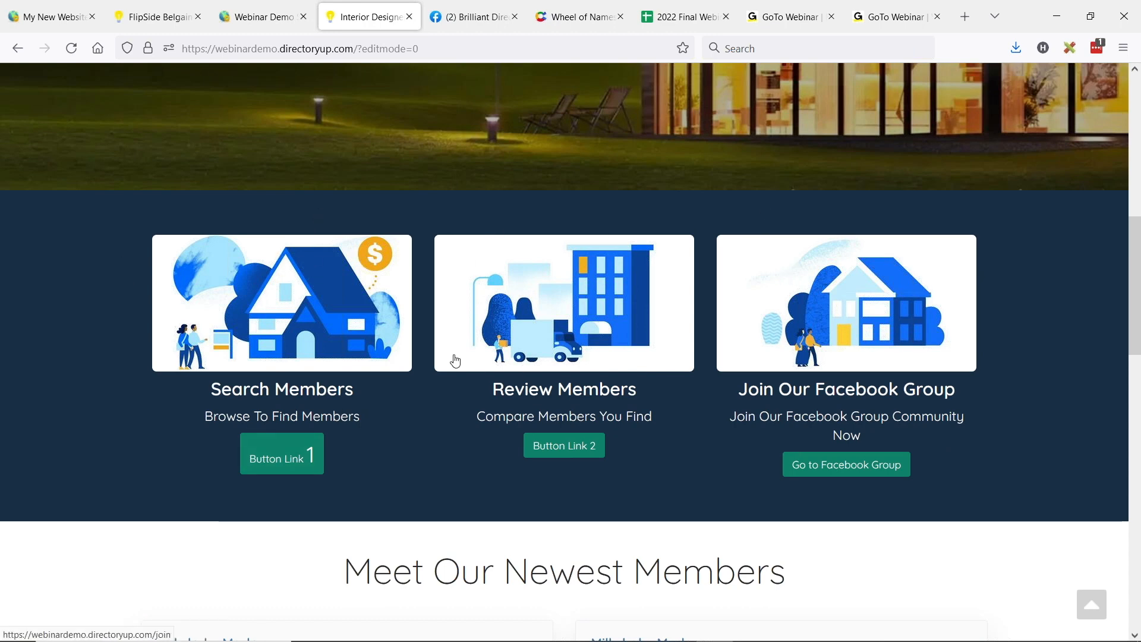
Step: Test the Review Members column's link button and return to the homepage's three-column section
scroll(306, 254, "down", 1)
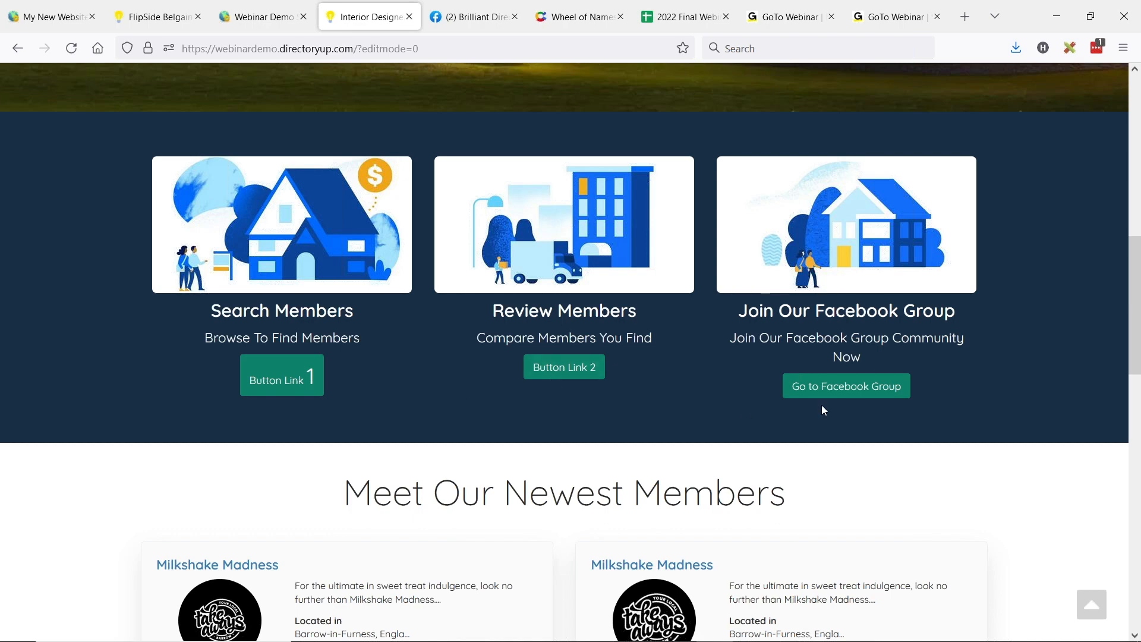
scroll(574, 434, "up", 2)
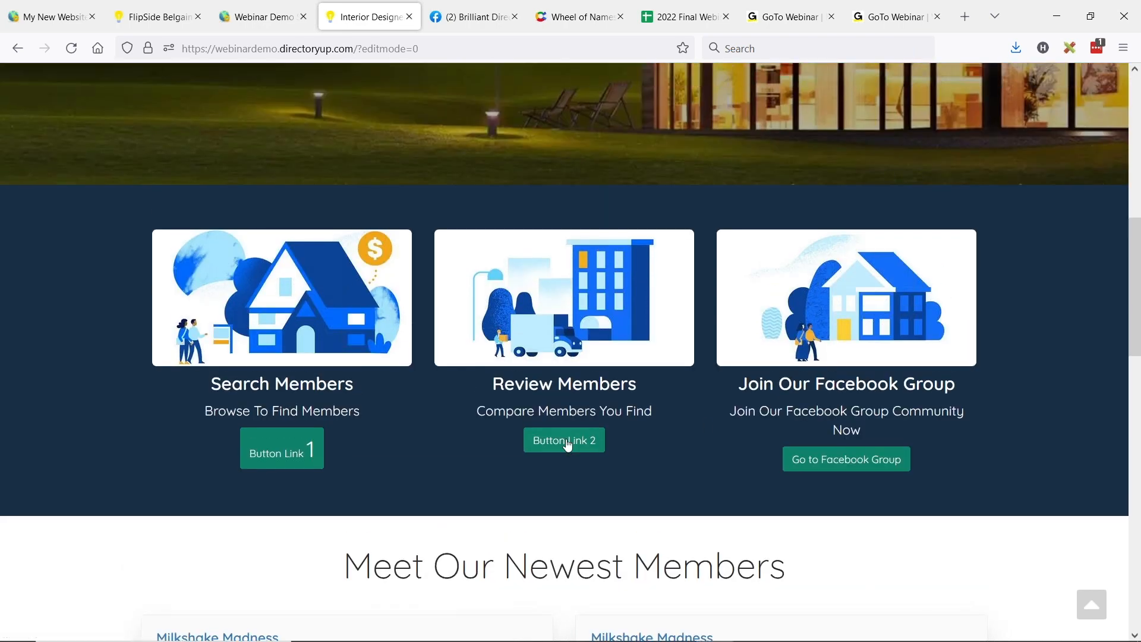
left_click(564, 454)
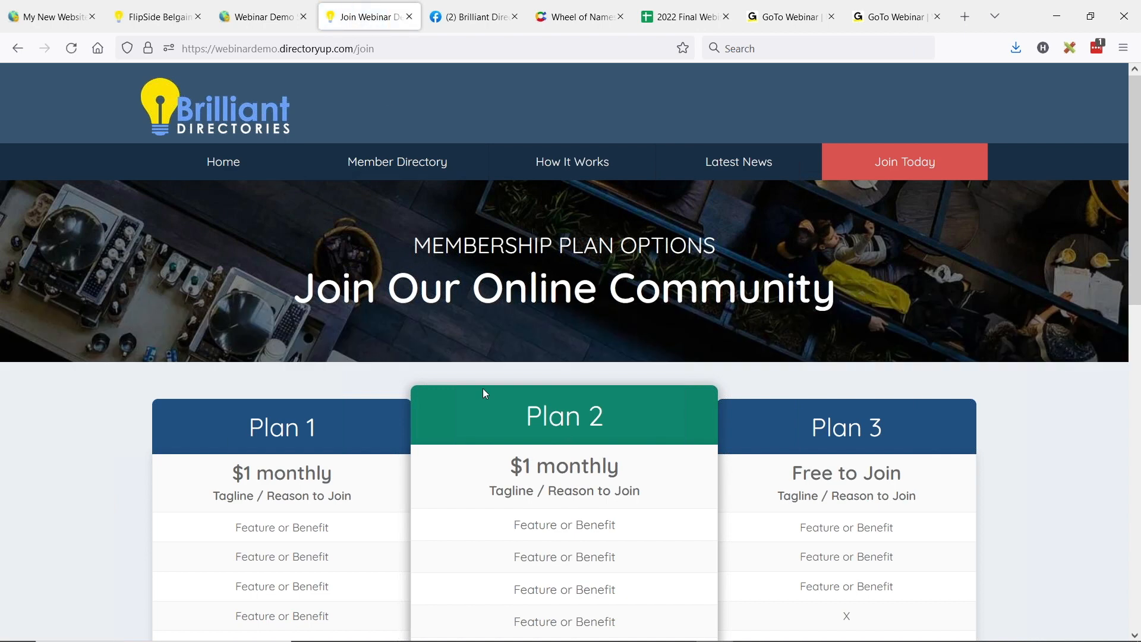
left_click(211, 122)
scroll(553, 233, "down", 3)
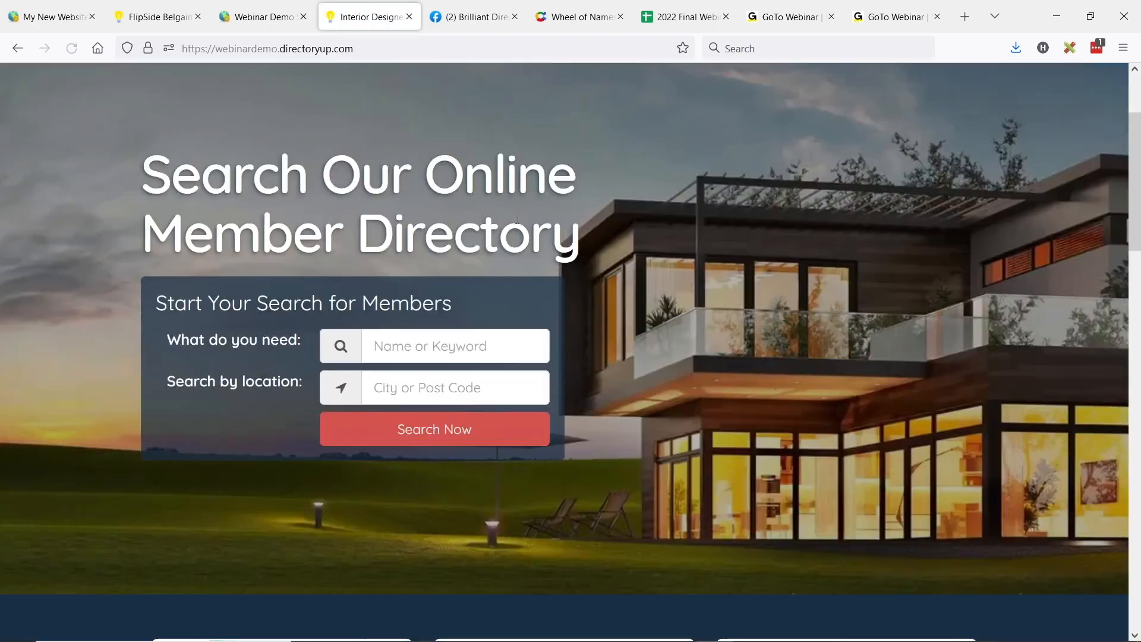
scroll(517, 221, "down", 10)
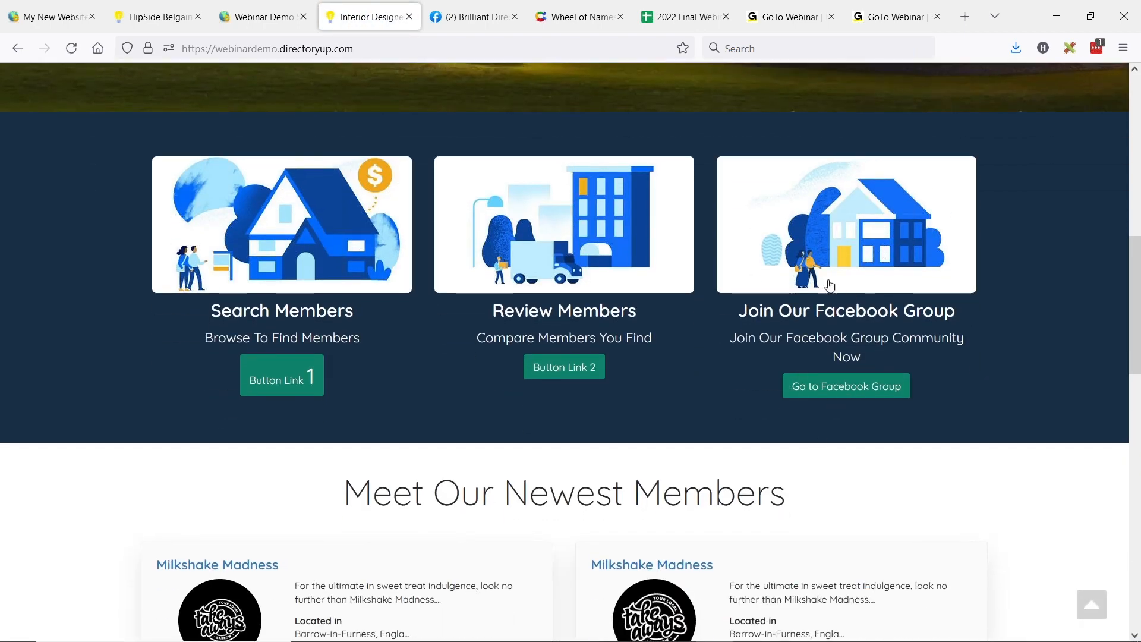
Step: Test the Go to Facebook Group button under Join Our Facebook Group and return to the demo site's homepage
left_click_drag(748, 308, 956, 303)
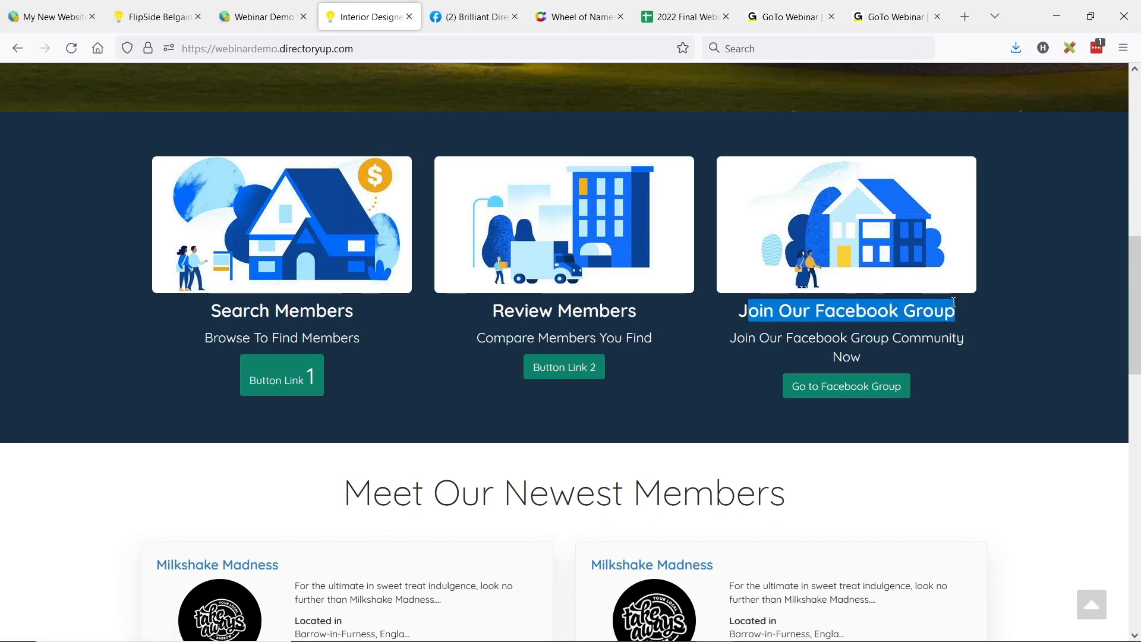
left_click(895, 317)
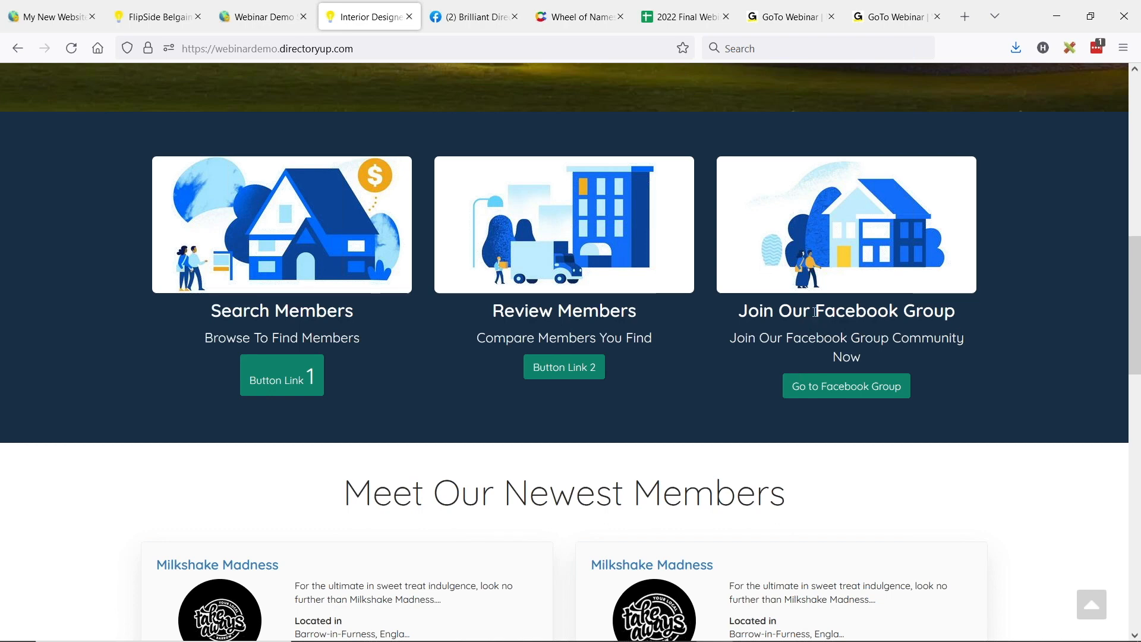
left_click(846, 389)
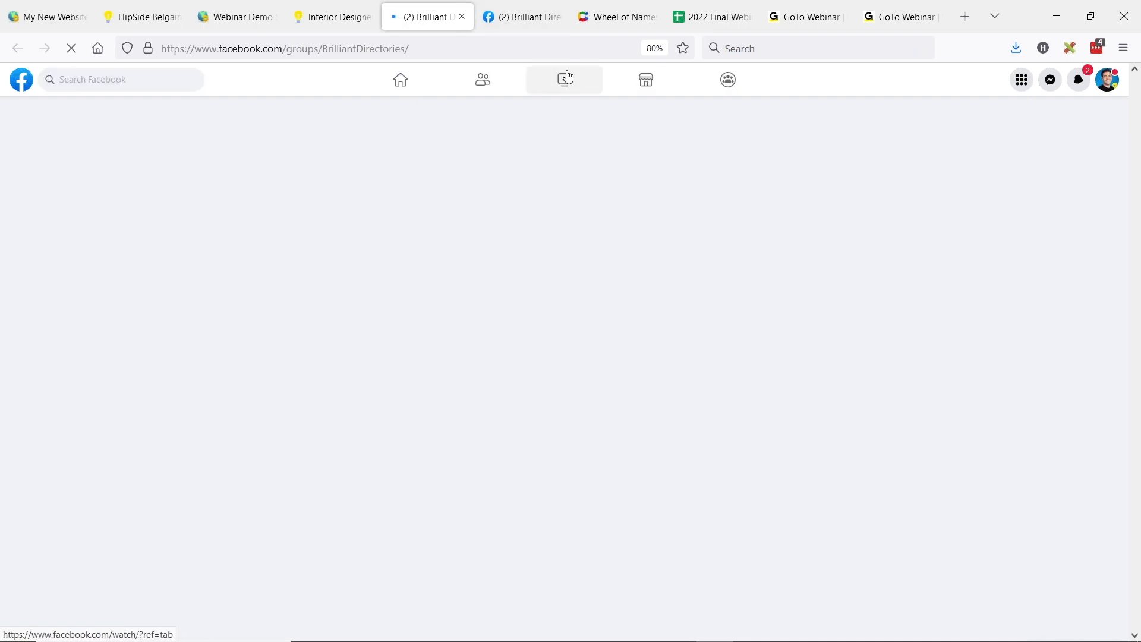
left_click(333, 16)
scroll(351, 282, "up", 5)
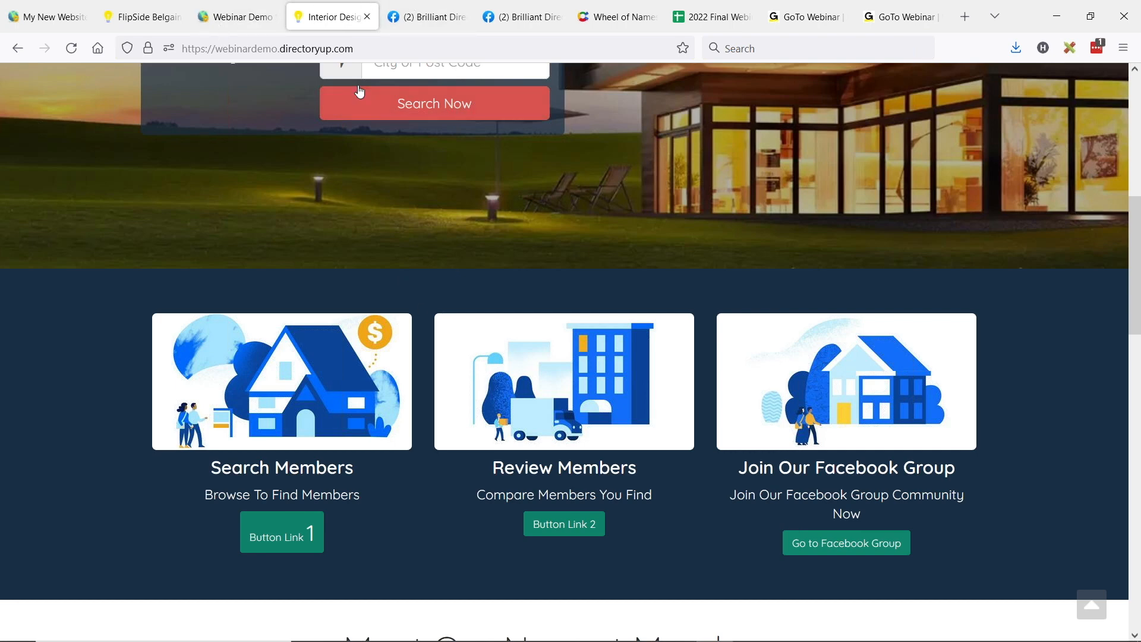
Step: Switch to the site's admin area and open the Homepage design settings
left_click(249, 21)
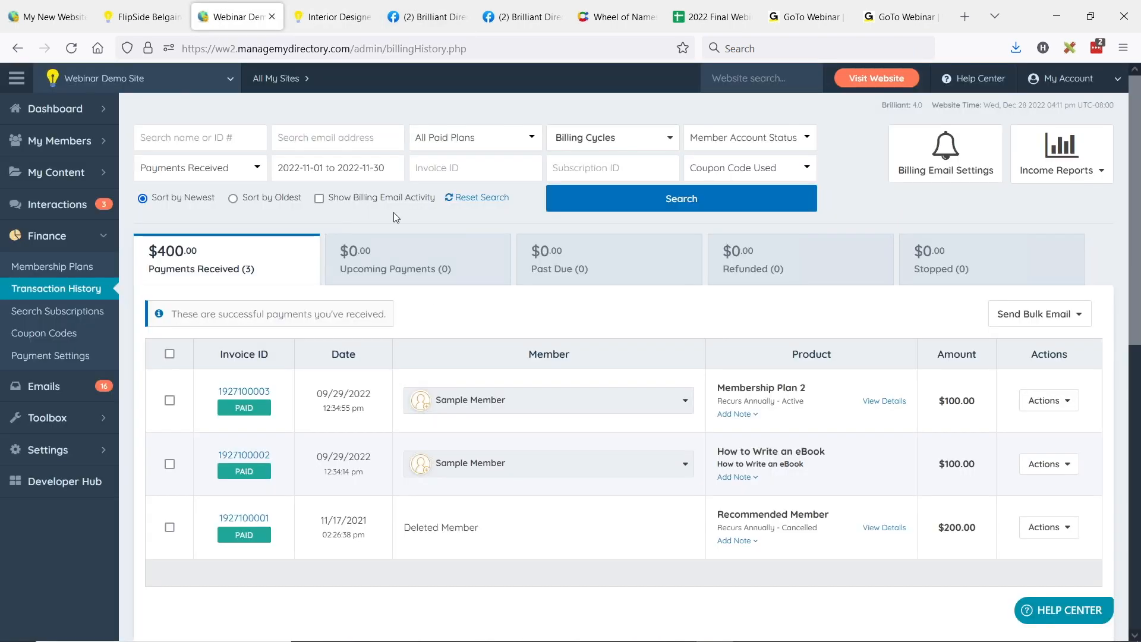
left_click(100, 448)
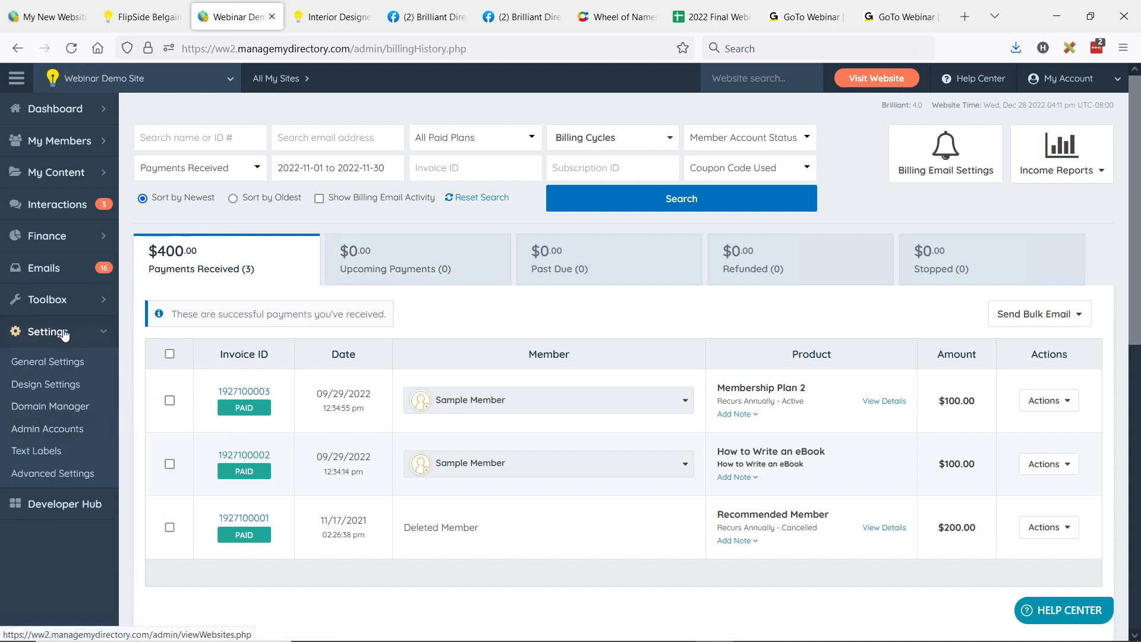
left_click(49, 386)
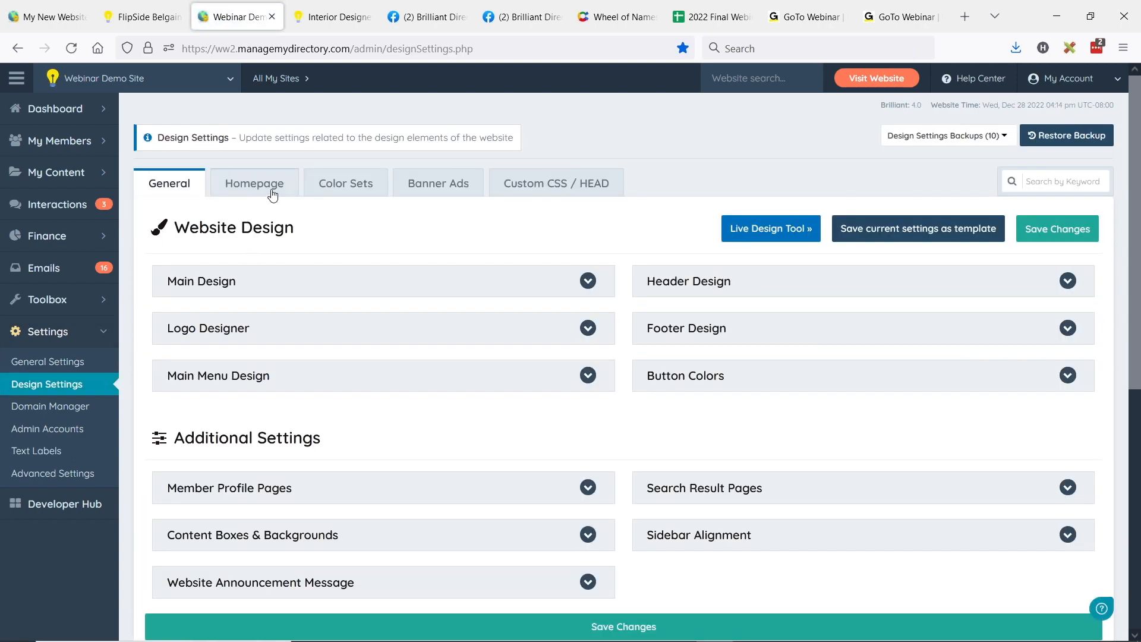
left_click(272, 194)
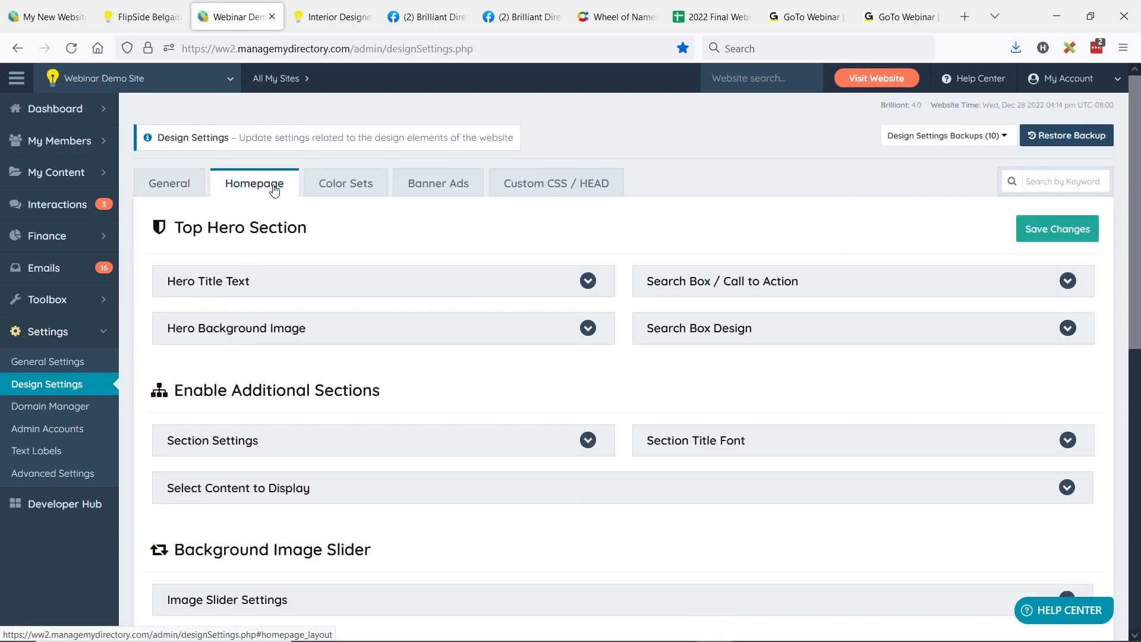
Step: Expand the homepage's content section choices and open the settings of Section 1, the Homepage Hero Divider
scroll(279, 189, "down", 1)
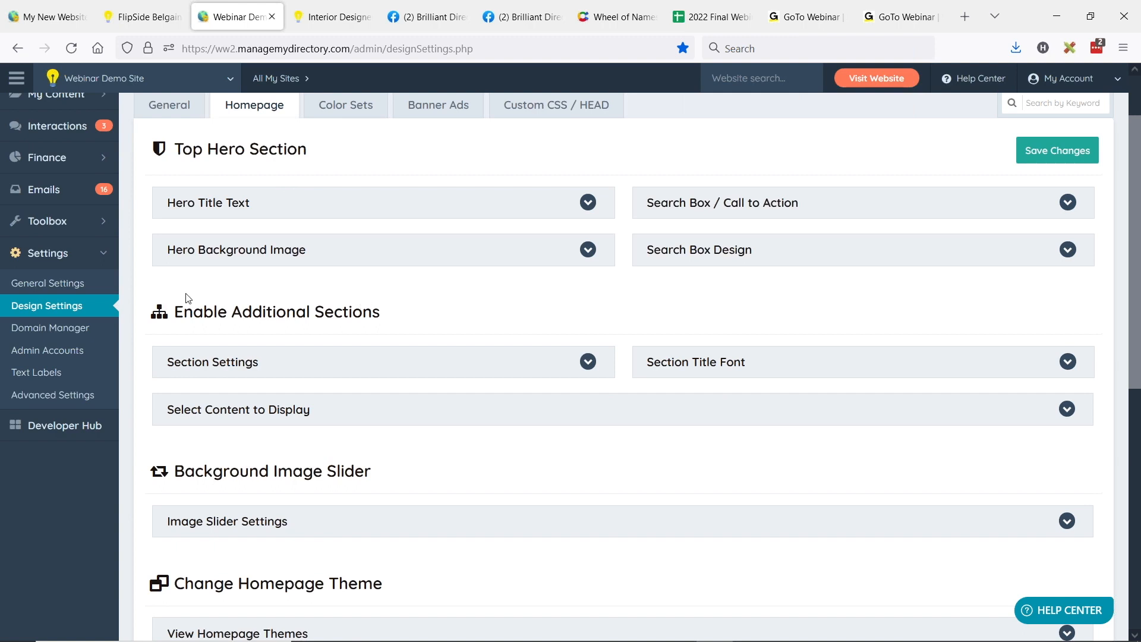
left_click(189, 409)
scroll(312, 339, "down", 2)
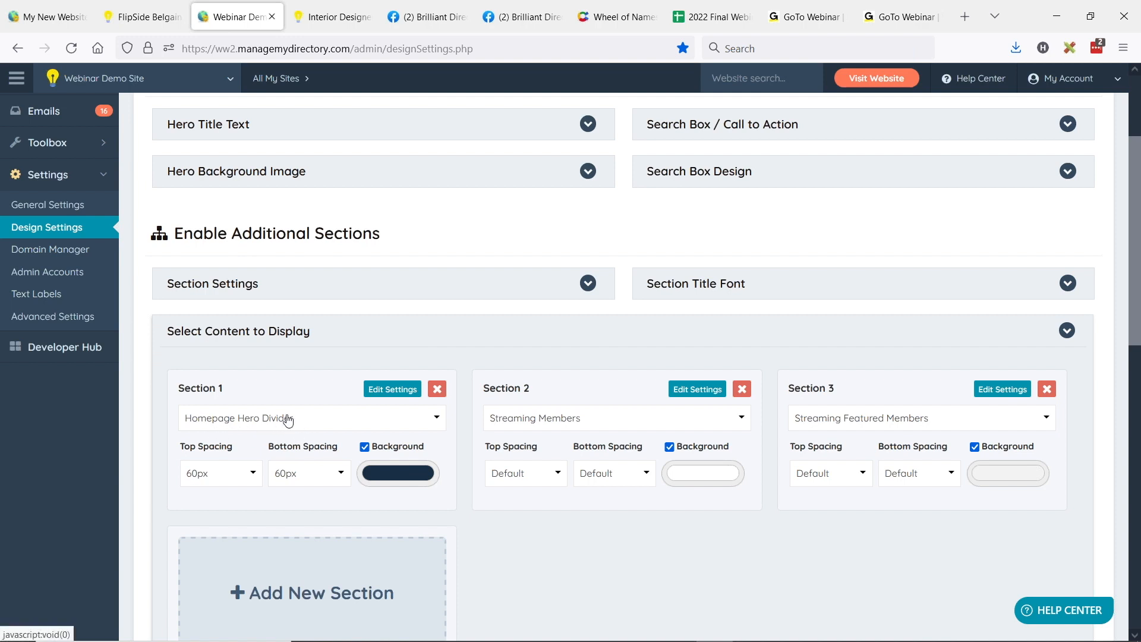
scroll(282, 419, "down", 1)
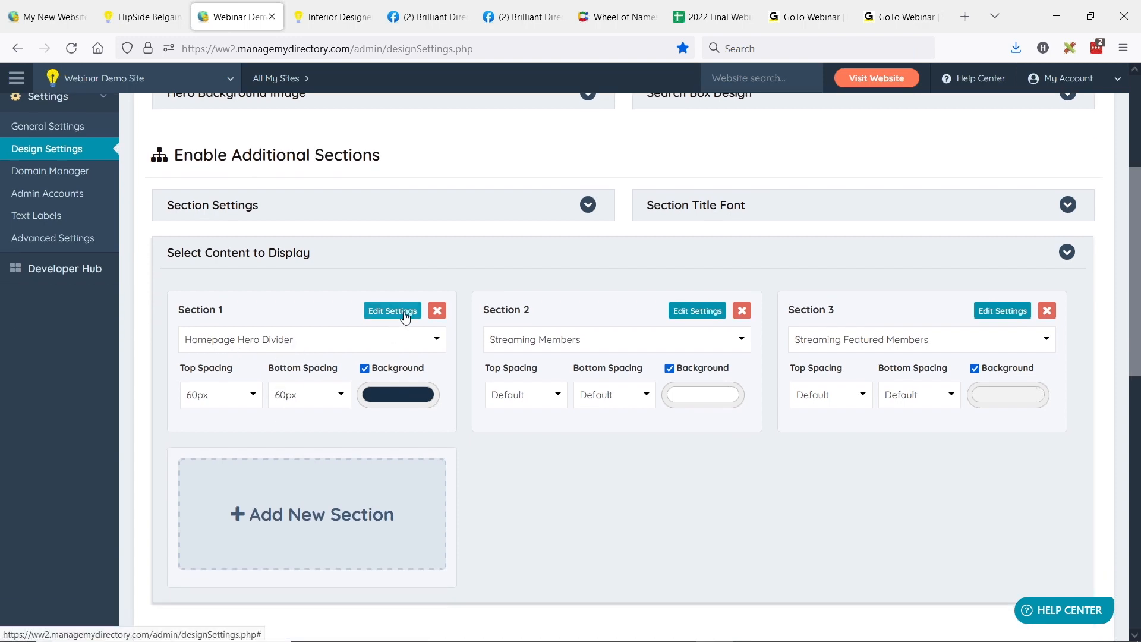
left_click(404, 313)
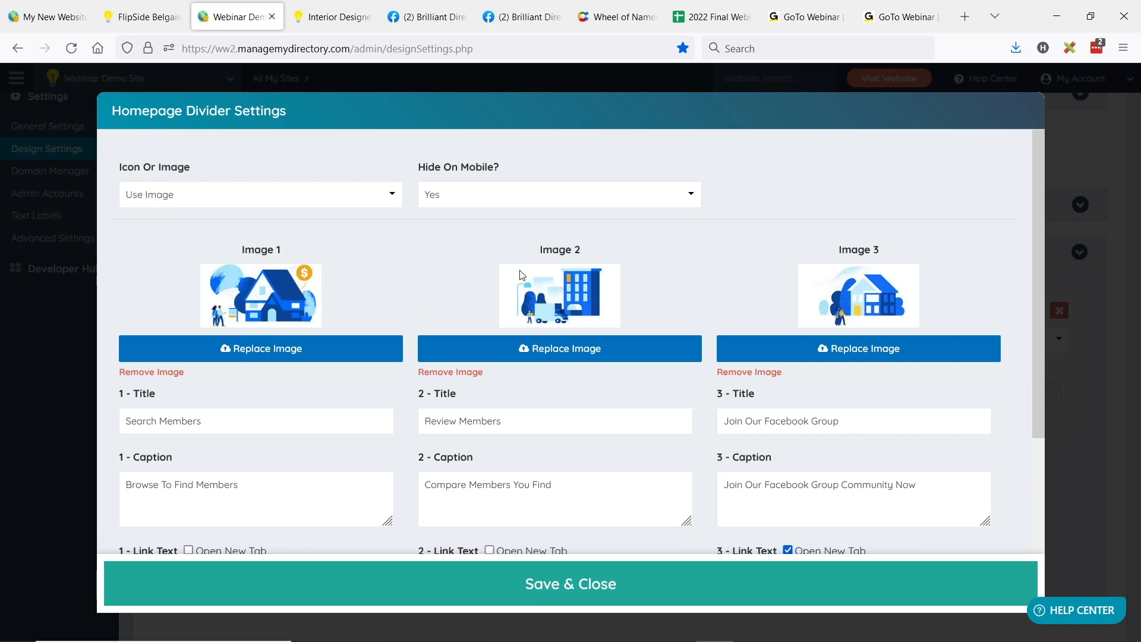
Step: Examine the title, caption and link URL fields of the divider's first column
scroll(231, 252, "down", 3)
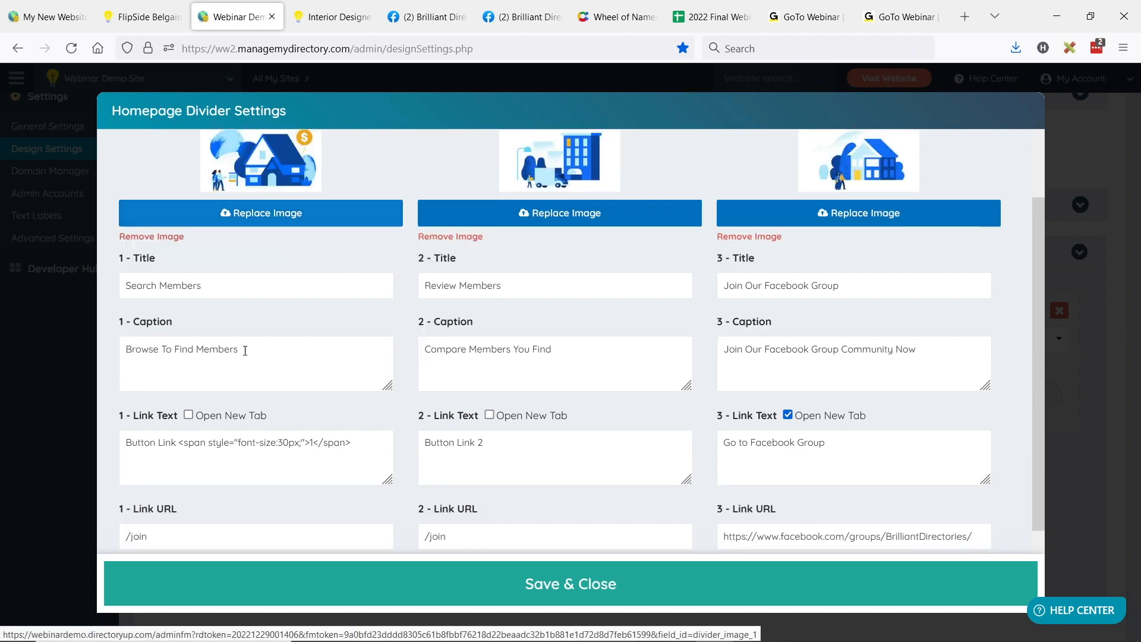
left_click_drag(202, 286, 123, 280)
left_click_drag(303, 359, 78, 350)
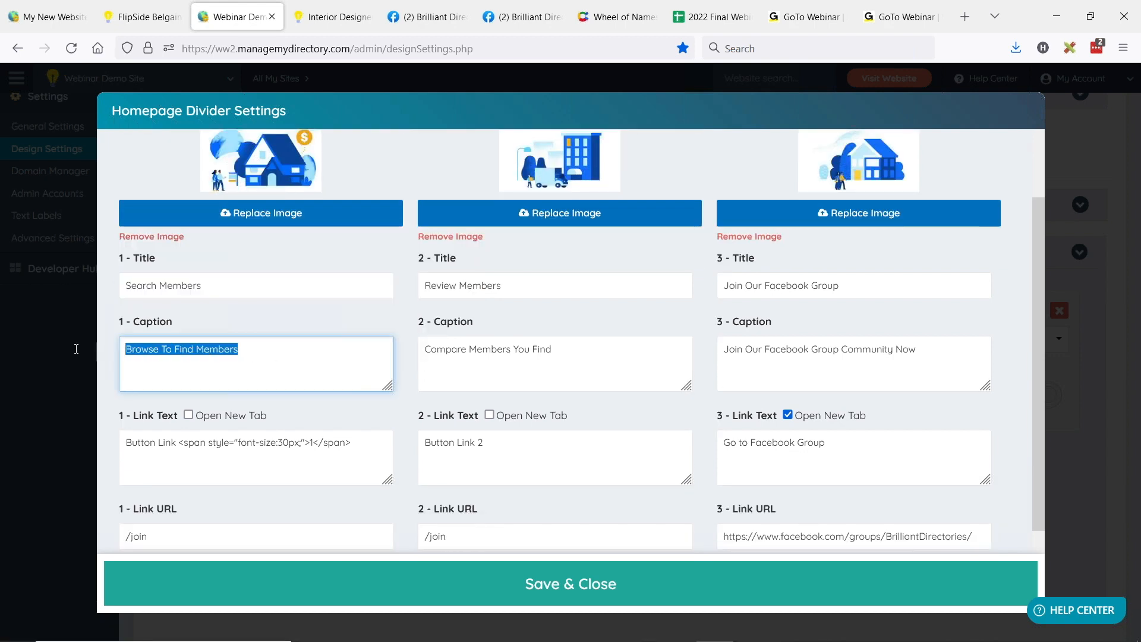
scroll(267, 354, "down", 2)
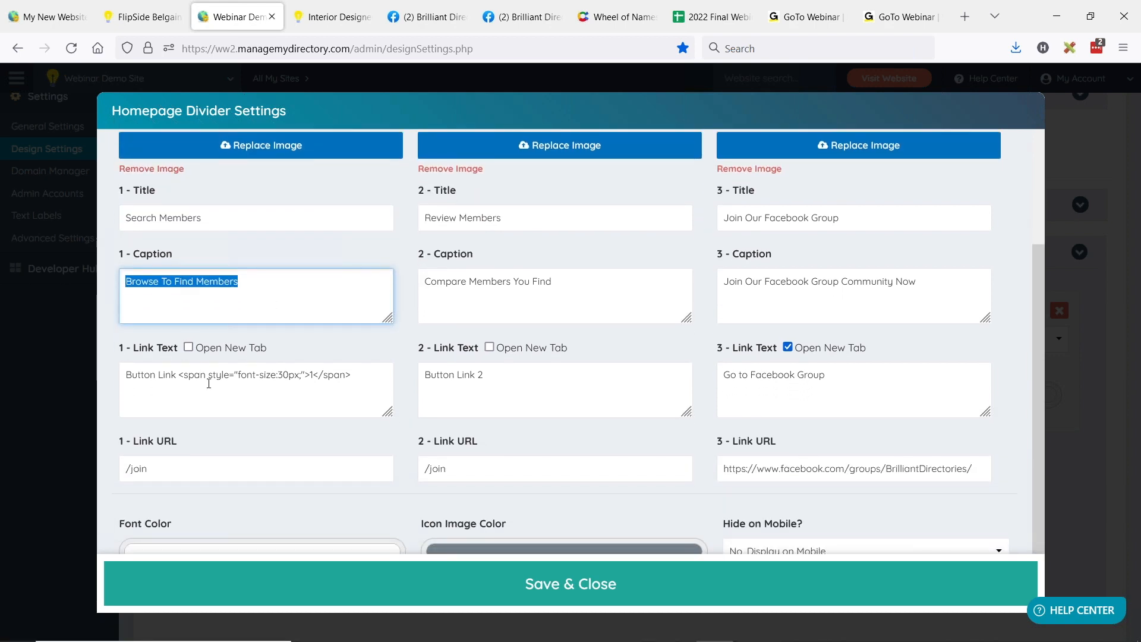
left_click_drag(234, 468, 128, 467)
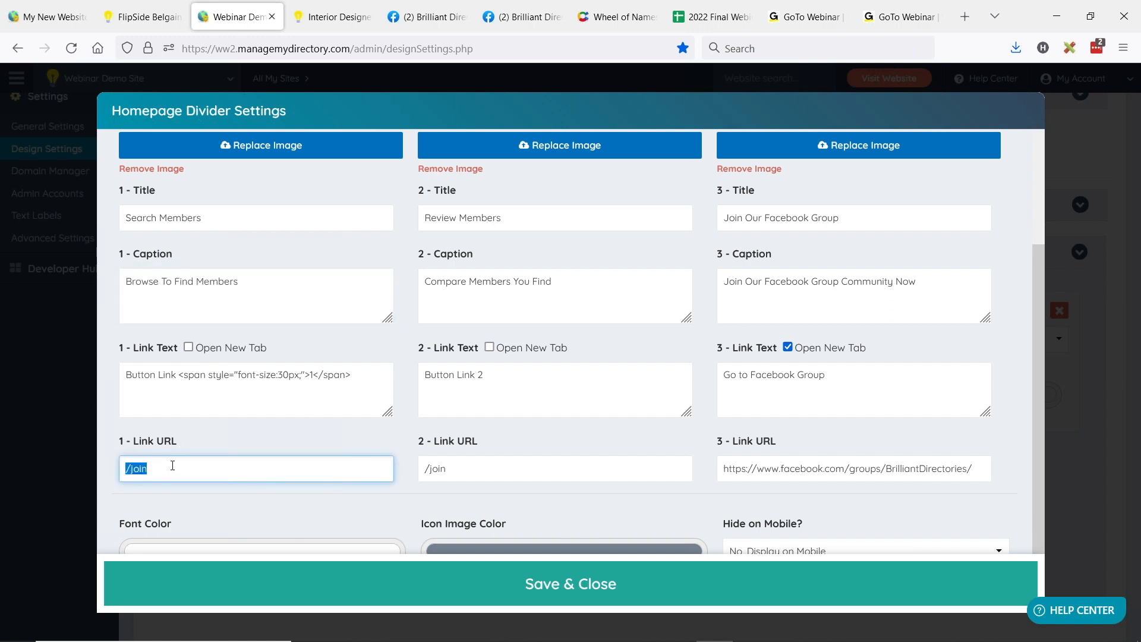
Step: Examine the link text fields of all three divider columns
left_click_drag(133, 348, 178, 350)
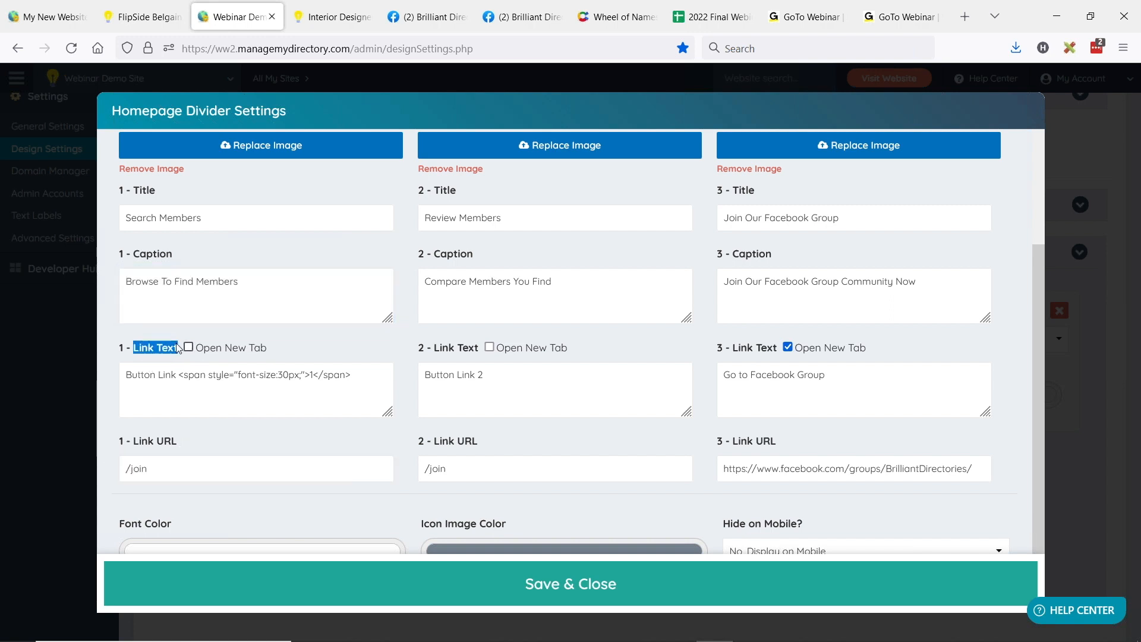
left_click(170, 375)
left_click_drag(127, 376, 179, 376)
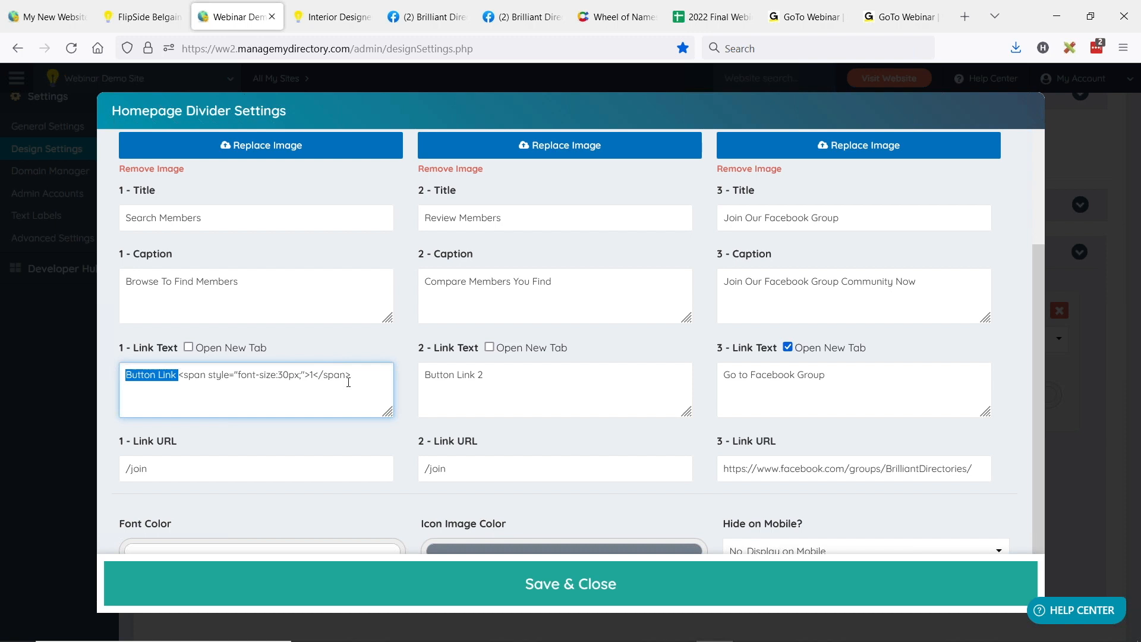
left_click_drag(450, 376, 563, 382)
left_click(729, 375)
triple_click(783, 376)
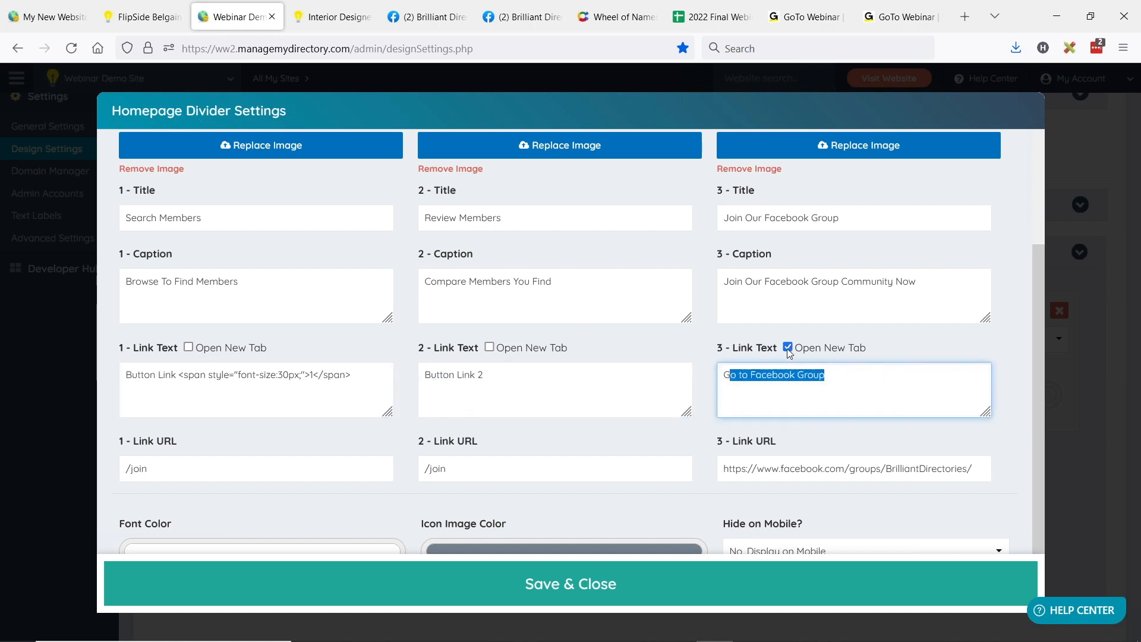
Step: Toggle the third link's Open New Tab option off and back on
left_click(790, 348)
left_click(789, 349)
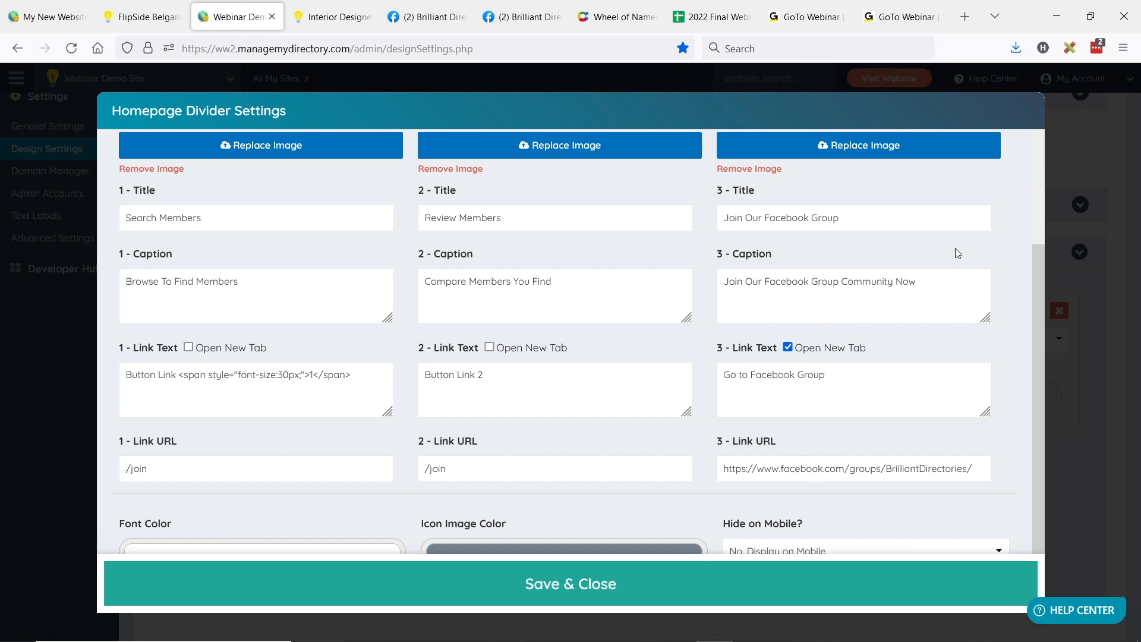
left_click(788, 350)
left_click(788, 350)
Step: Examine the inline span style code in the first column's link text
left_click(238, 376)
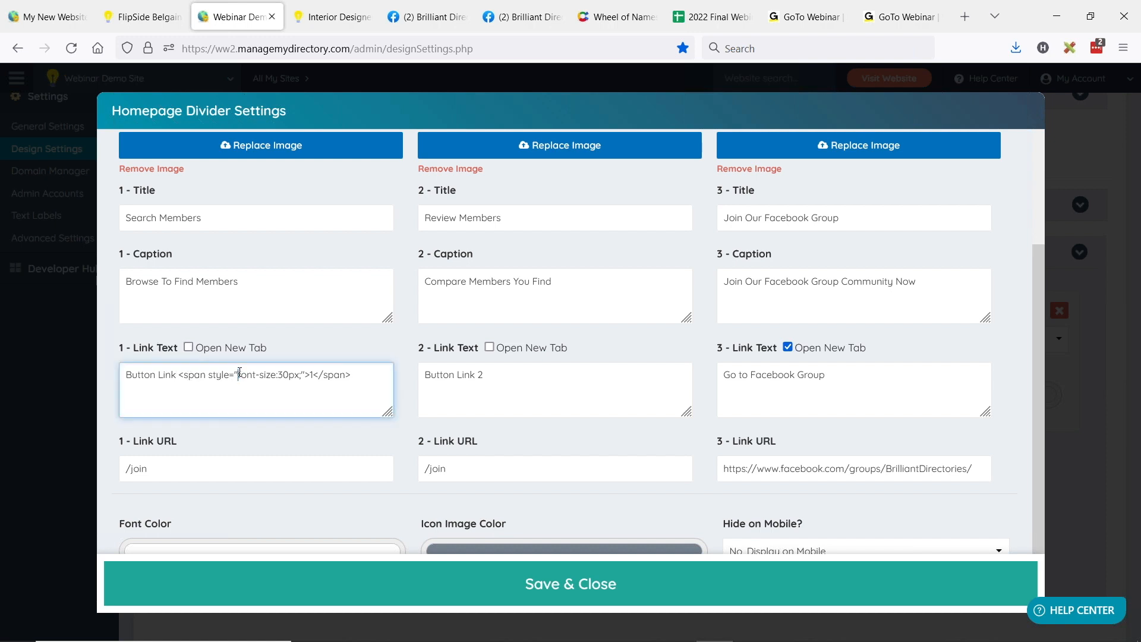
left_click_drag(179, 375, 311, 375)
left_click(244, 403)
double_click(310, 375)
left_click_drag(176, 375, 380, 375)
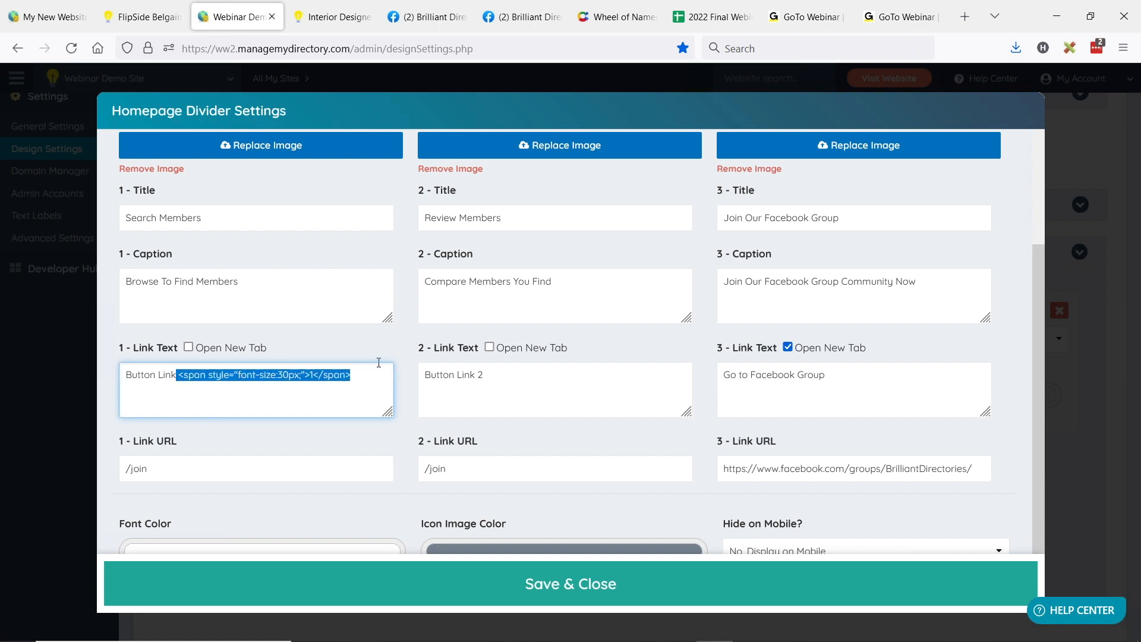
left_click(180, 379)
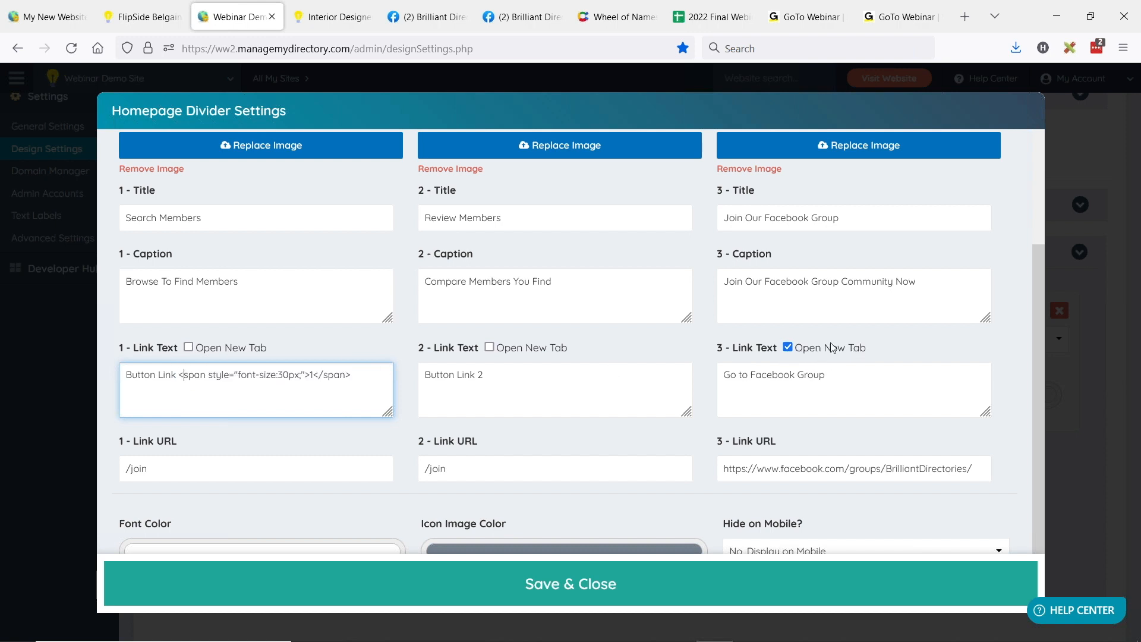
Step: Check the BD Lab Updates slide, return to the browser and close the Homepage Divider settings without saving
key("alt+Tab")
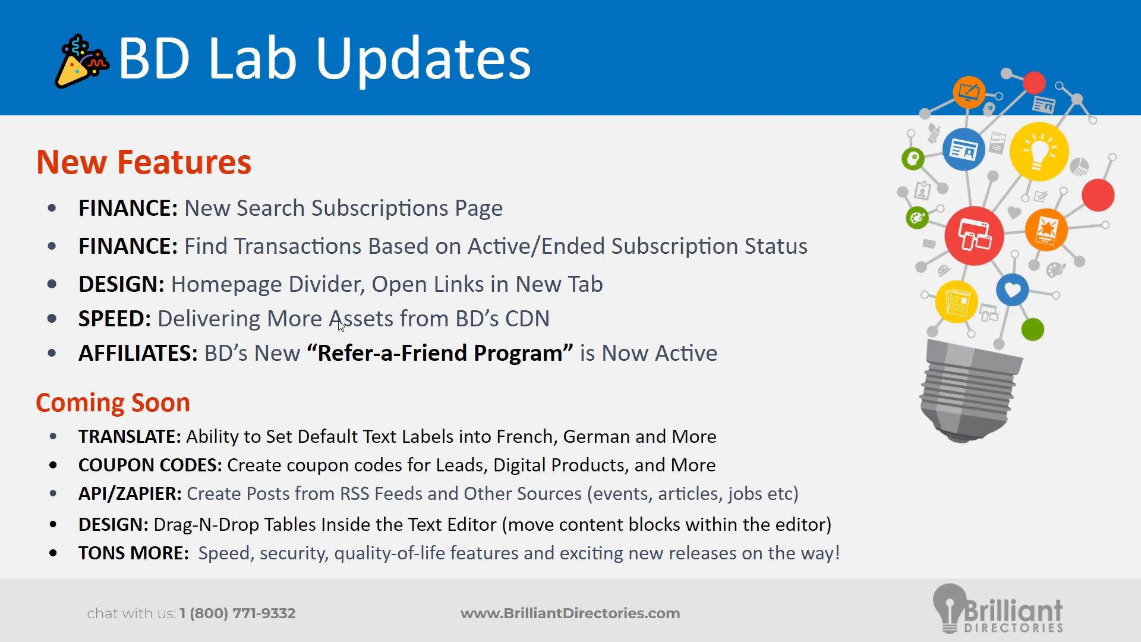
key("alt+Tab")
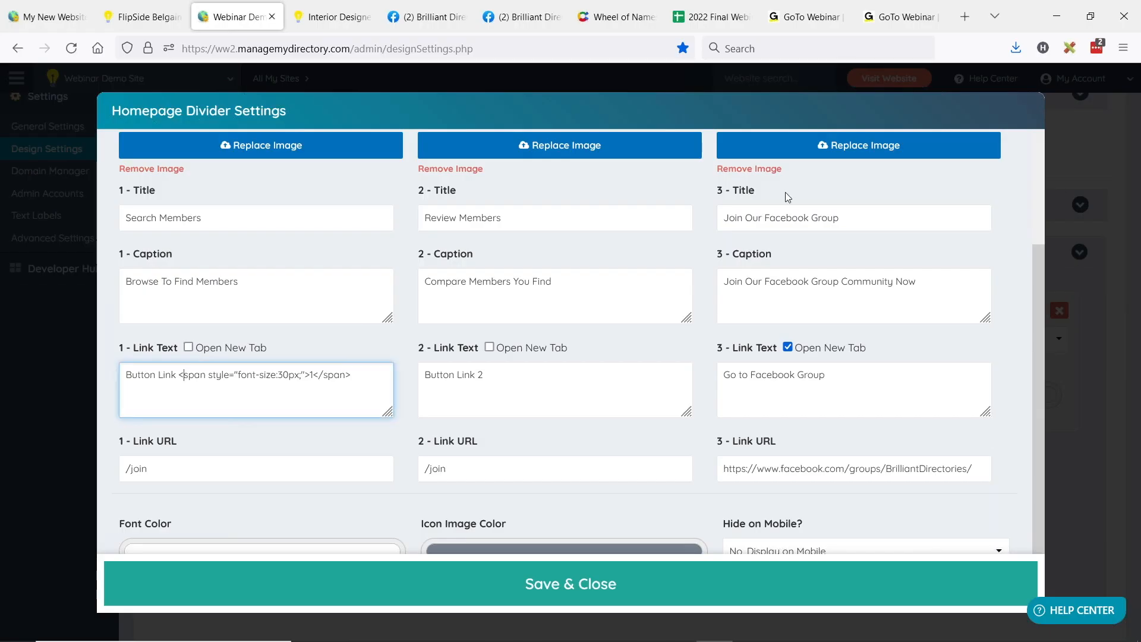
key("Escape")
scroll(685, 297, "up", 4)
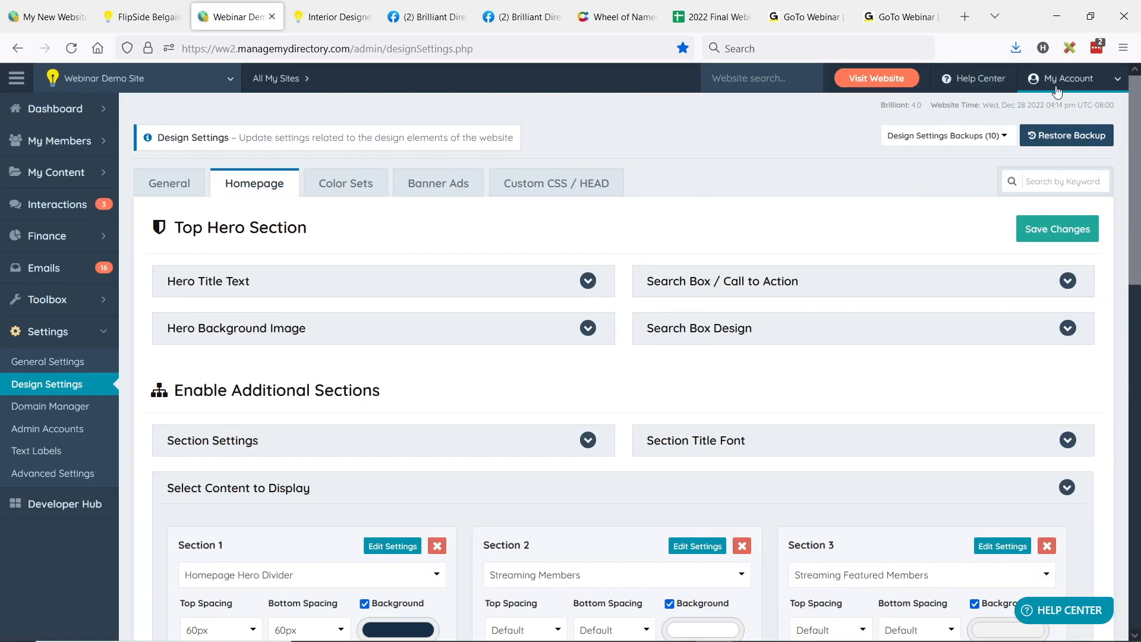
Step: Open the account's View My Websites dashboard and look over its list of websites
mouse_move(980, 94)
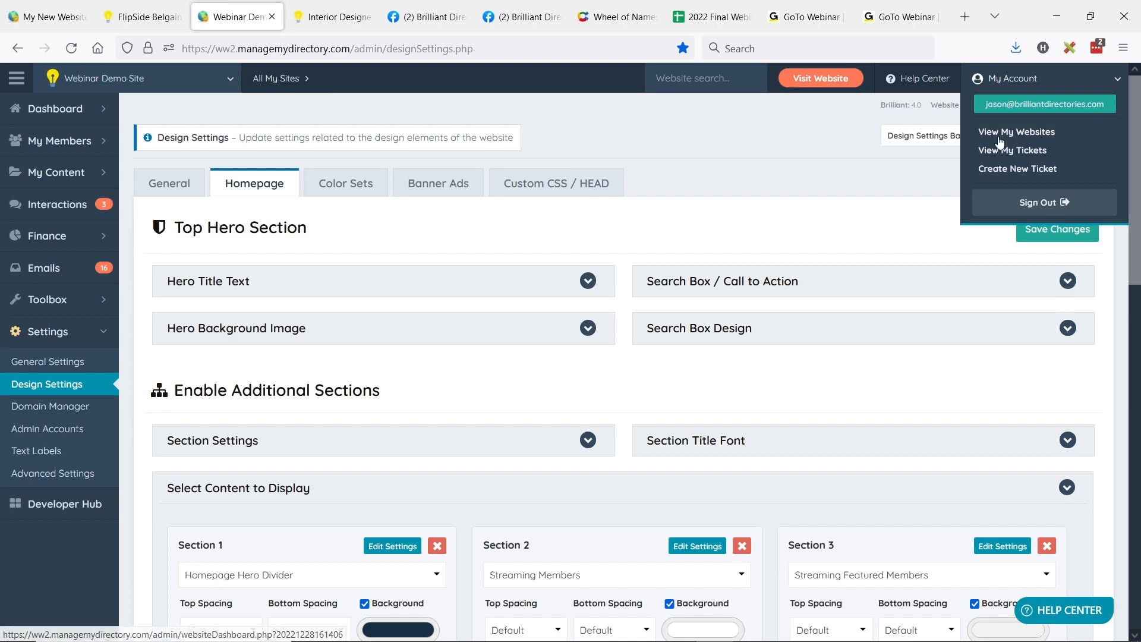
left_click(276, 84)
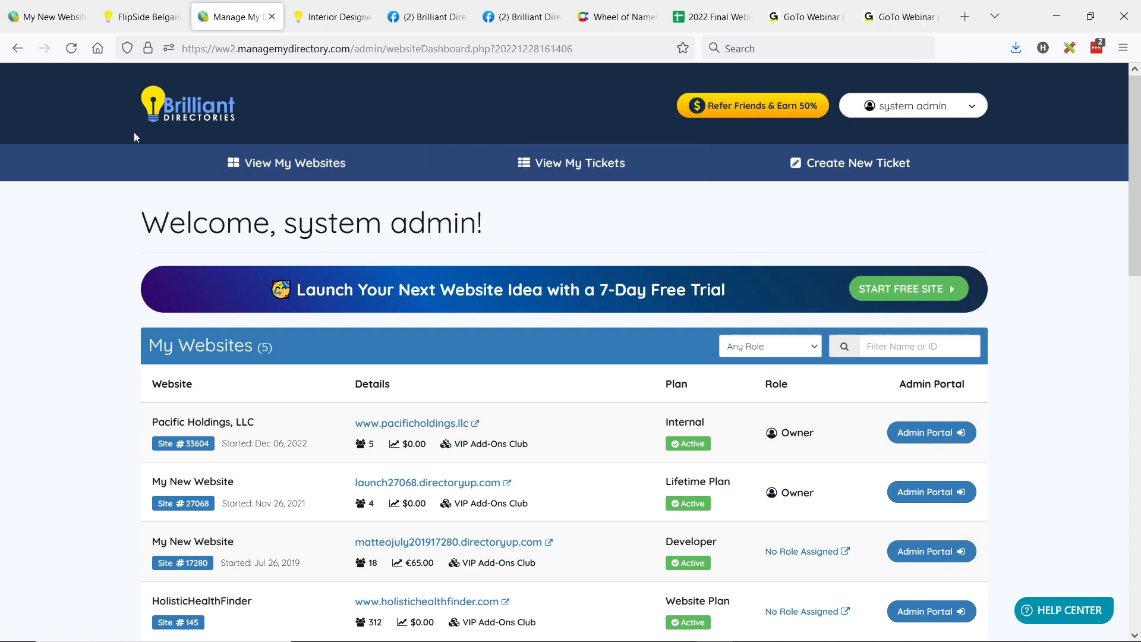
scroll(373, 318, "down", 4)
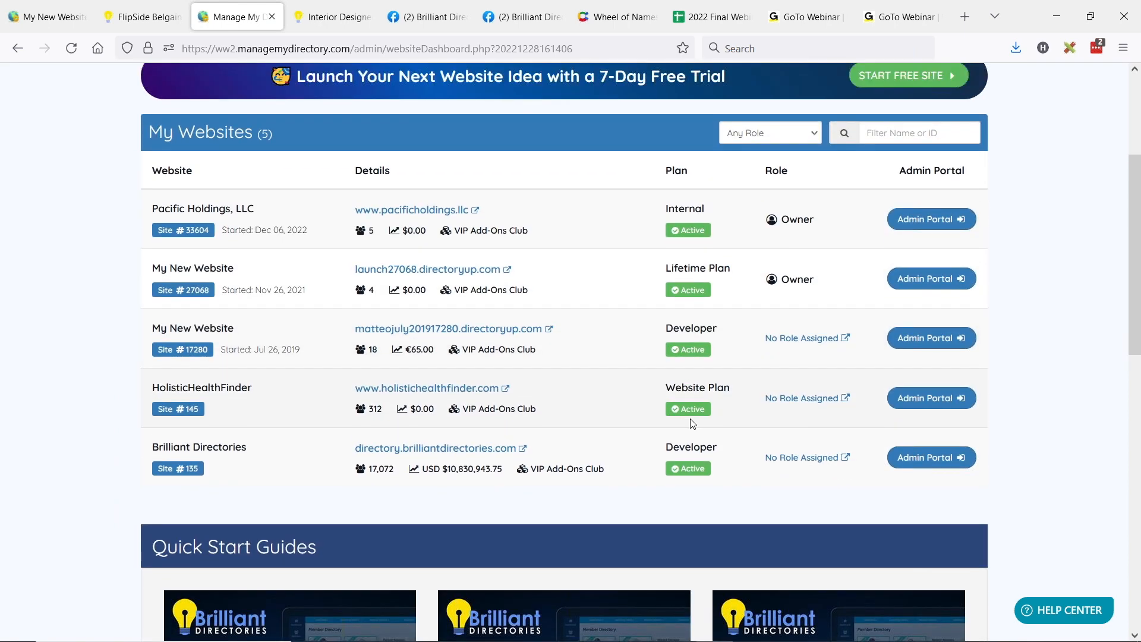
scroll(693, 423, "up", 4)
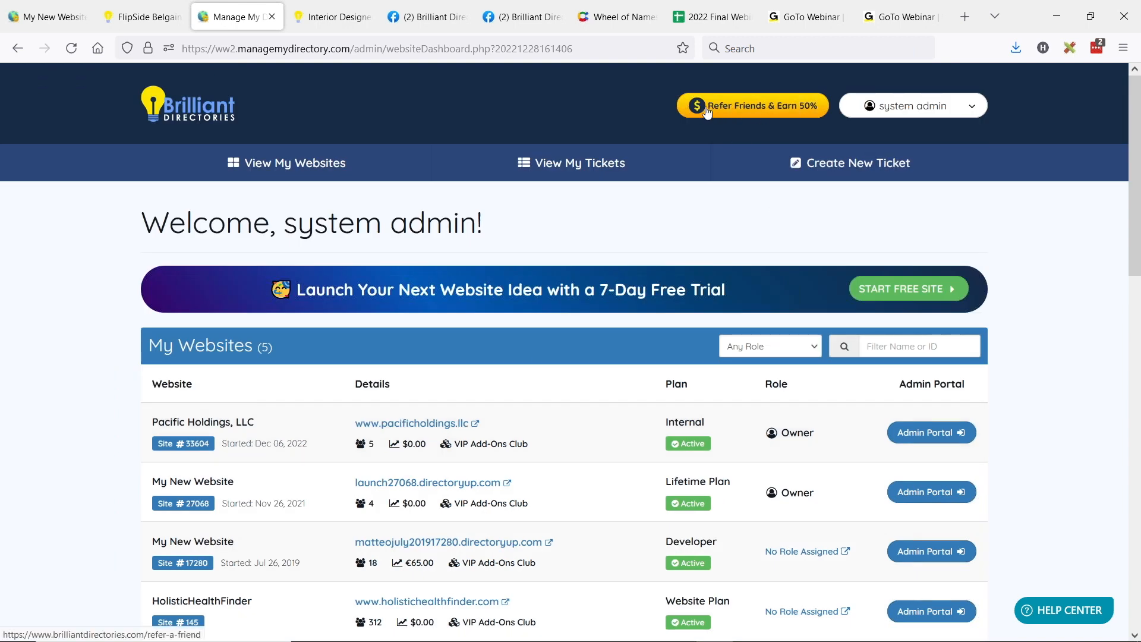
Step: Open the Refer Friends & Earn 50% page and review the referral program's commission offer
left_click(753, 110)
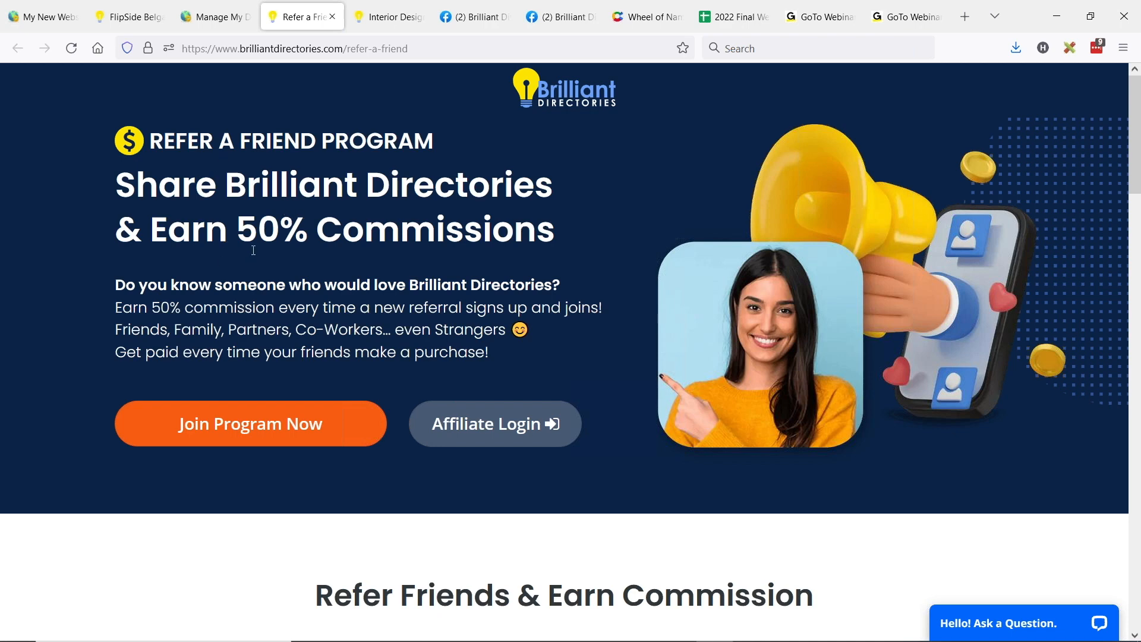
left_click_drag(238, 231, 561, 223)
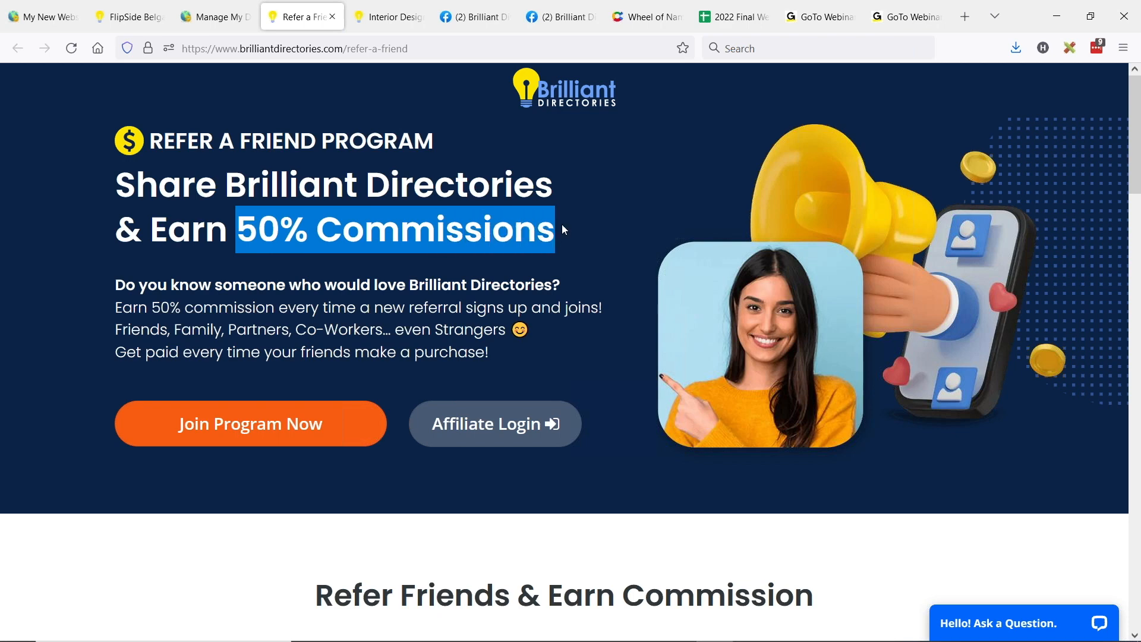
left_click(555, 224)
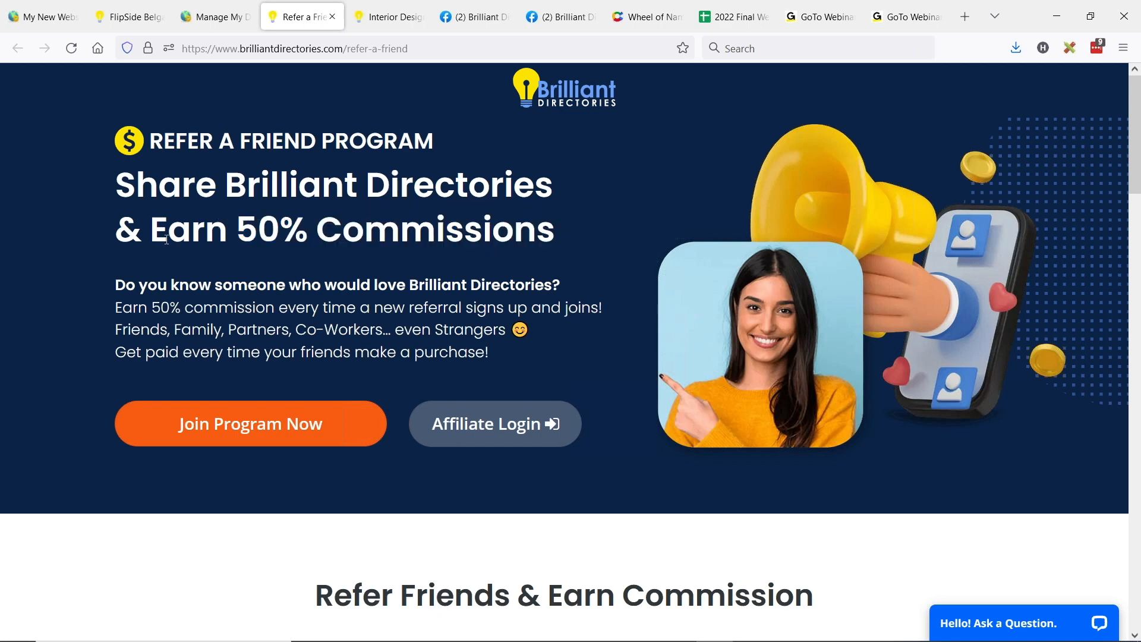
scroll(41, 261, "down", 4)
scroll(42, 259, "up", 4)
scroll(36, 268, "down", 2)
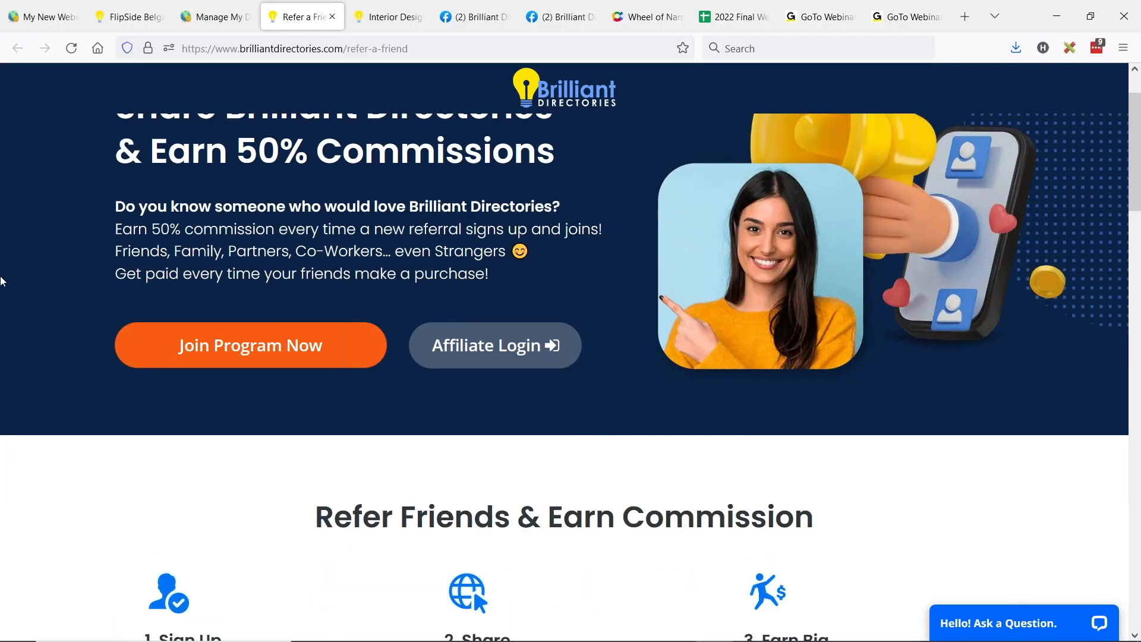
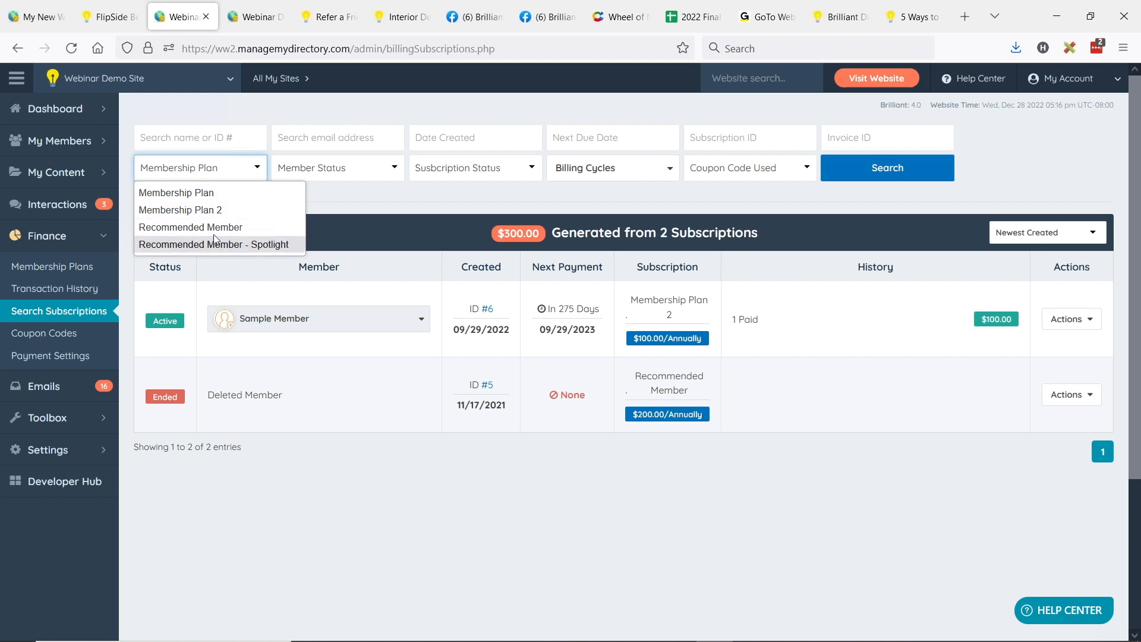
Step: Dismiss the membership plan filter choices and look over the Coupon Codes and Membership Plans pages
left_click(447, 190)
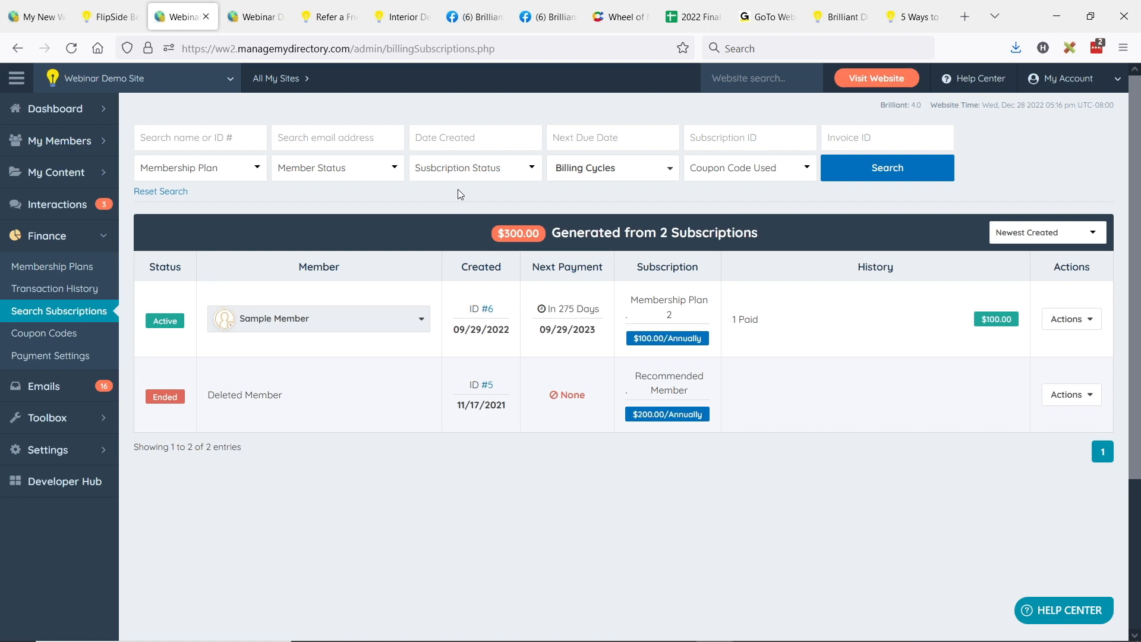
left_click(41, 336)
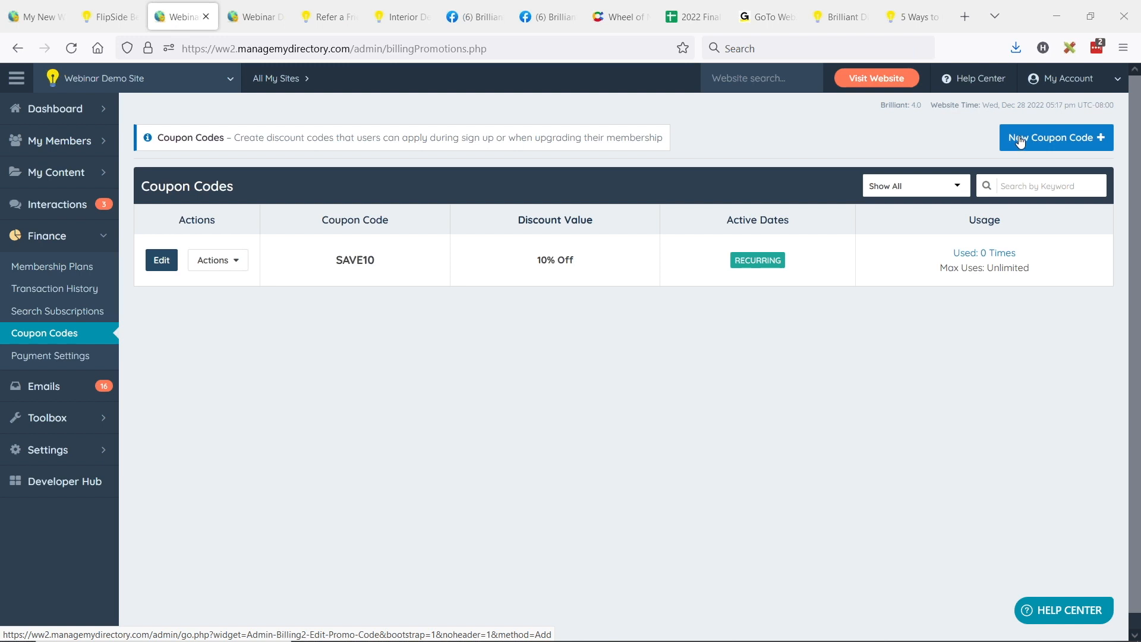
left_click(18, 266)
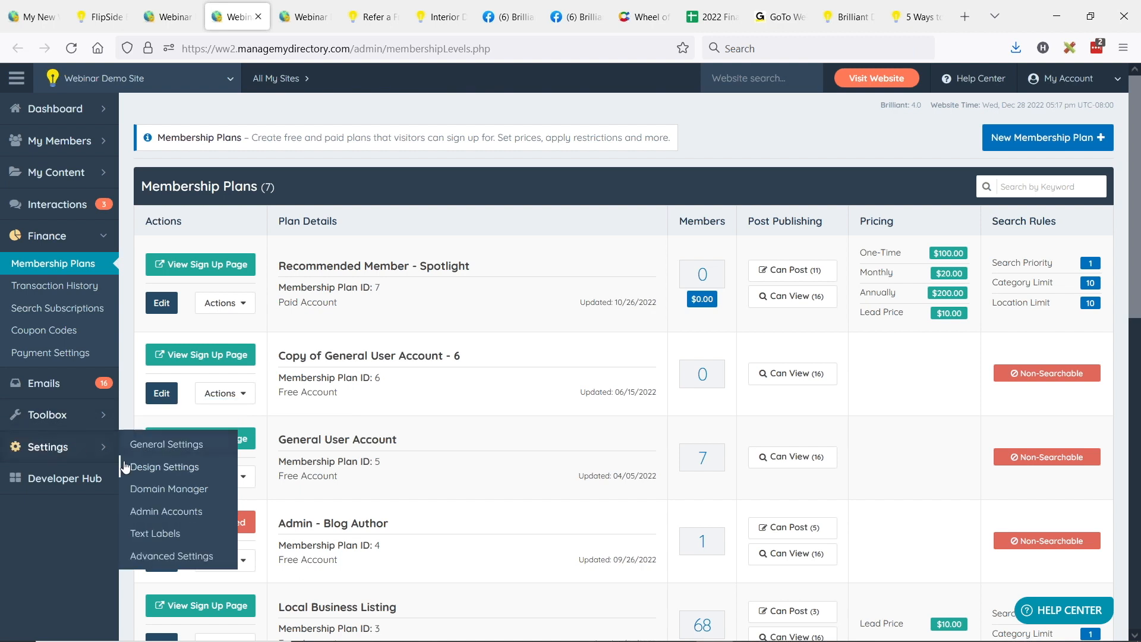
Step: Open the homepage design settings and expand the Select Content to Display area
left_click(125, 466)
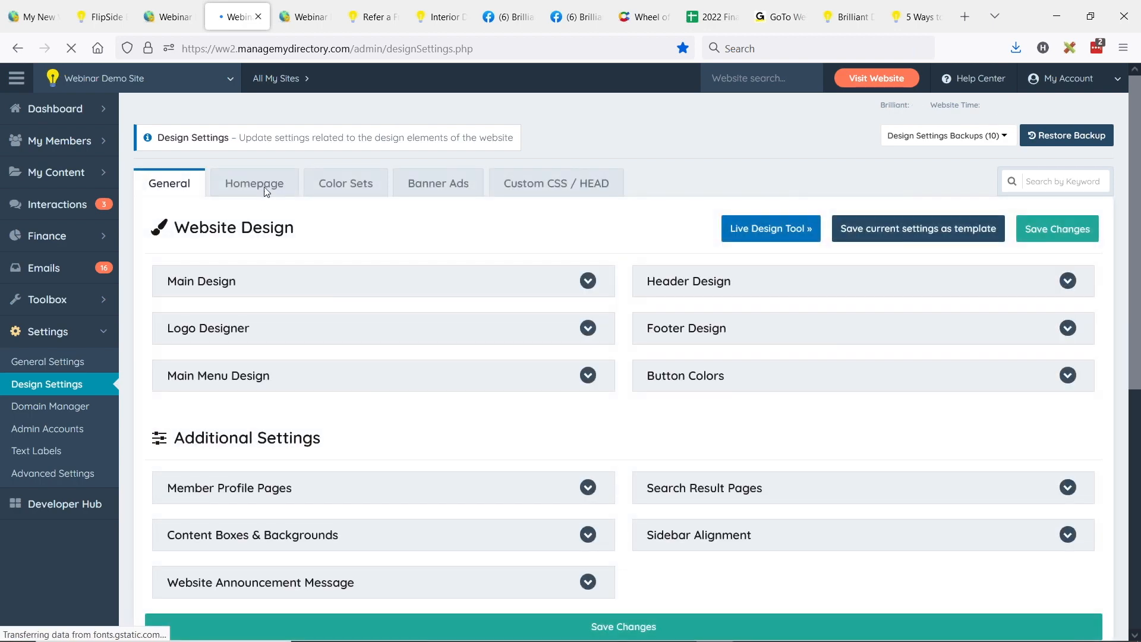
left_click(262, 185)
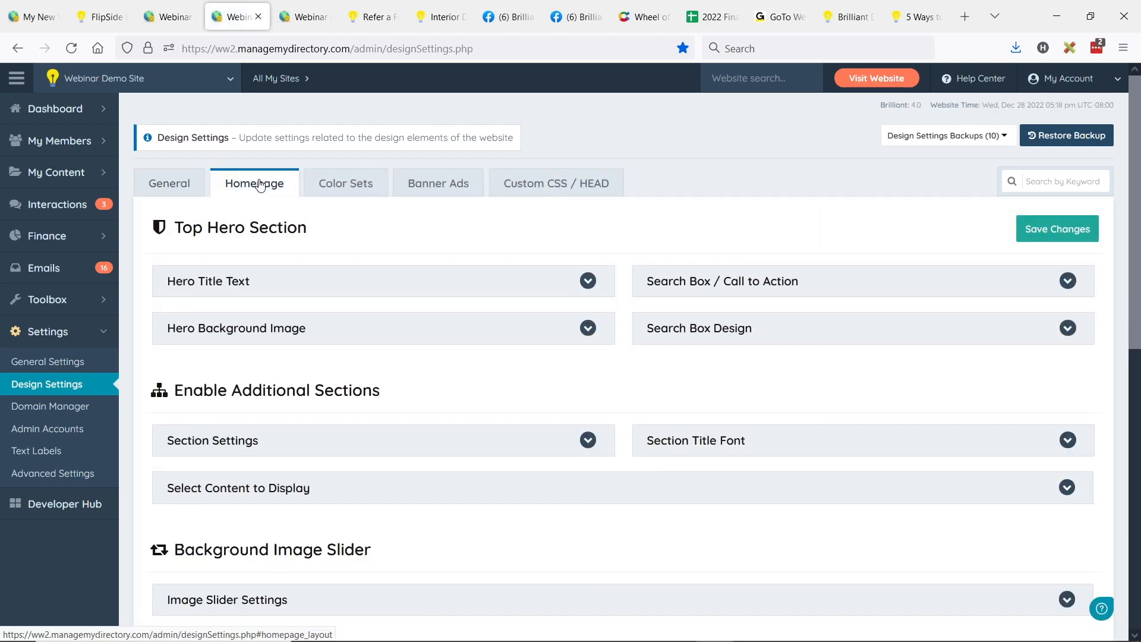
left_click(320, 490)
scroll(506, 432, "down", 3)
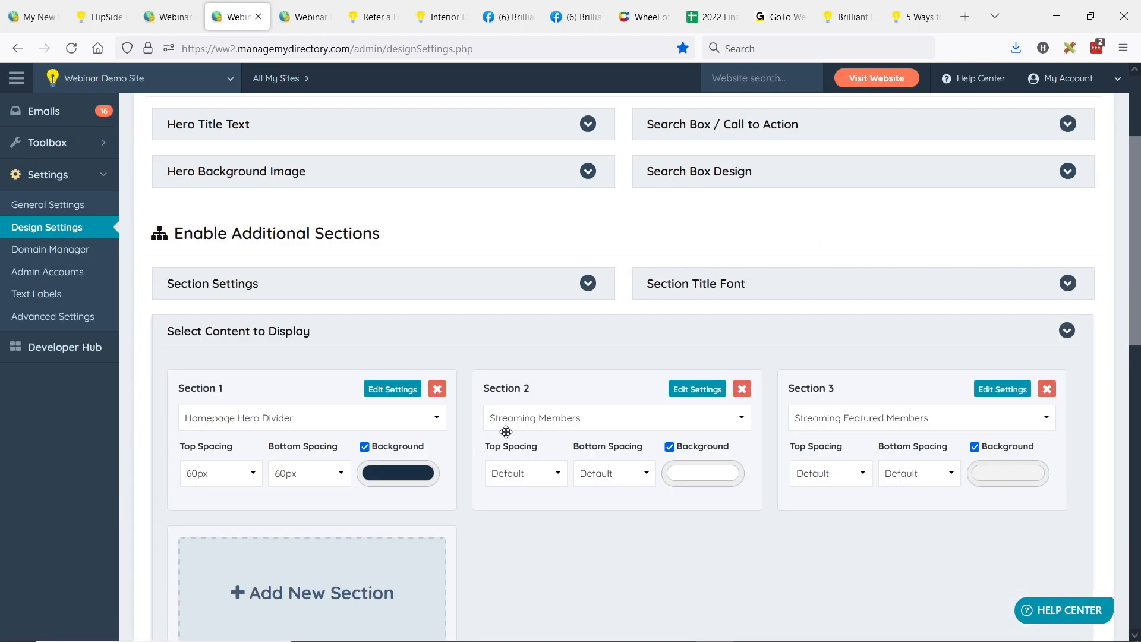
scroll(506, 432, "down", 2)
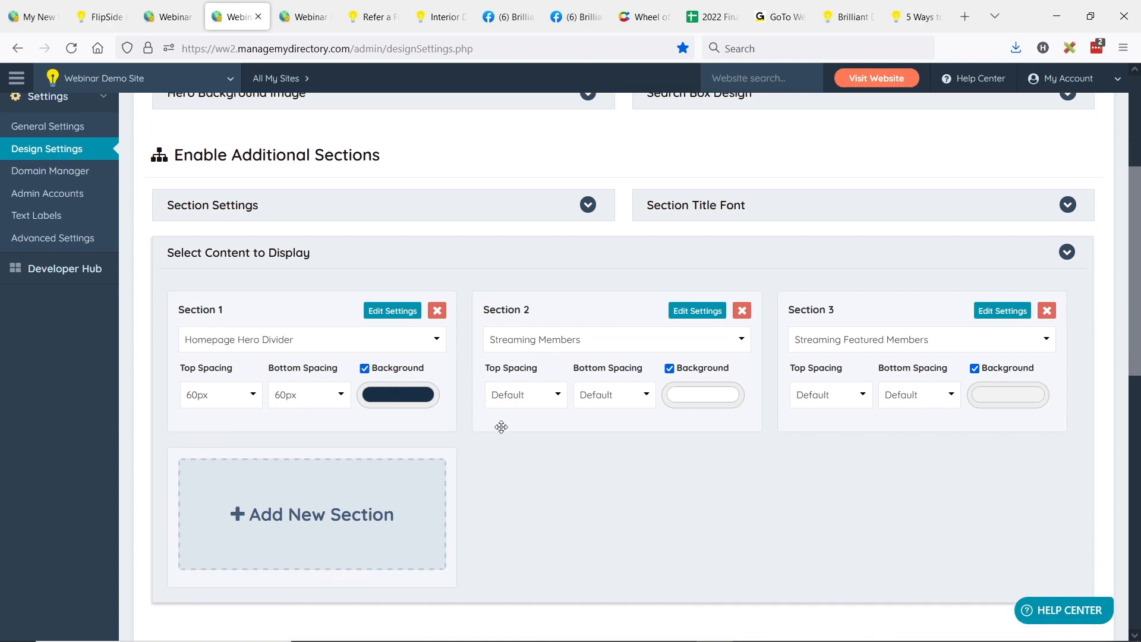
scroll(501, 426, "up", 1)
scroll(476, 459, "down", 1)
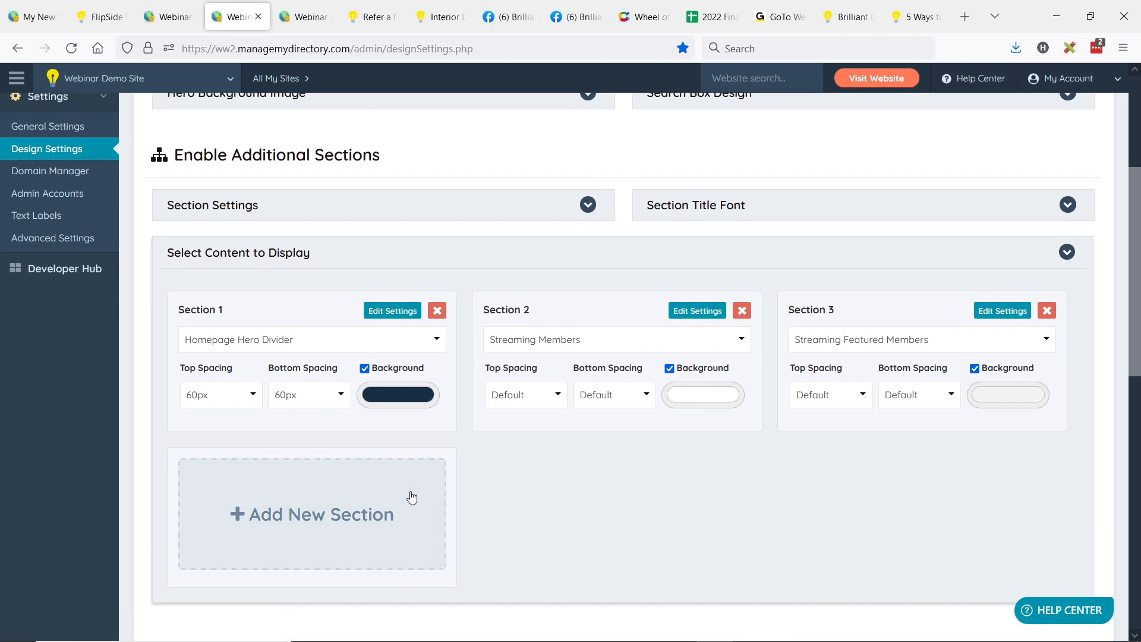
Step: Add a fourth homepage section and set its content to Homepage Hero Divider
left_click(412, 496)
scroll(443, 439, "down", 2)
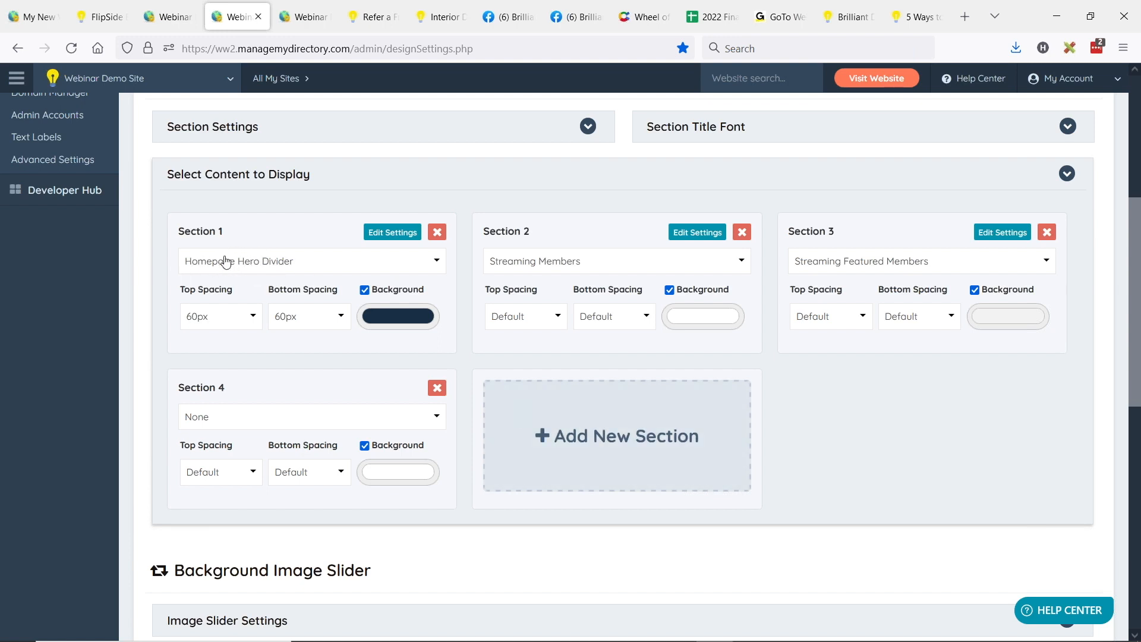
left_click(356, 418)
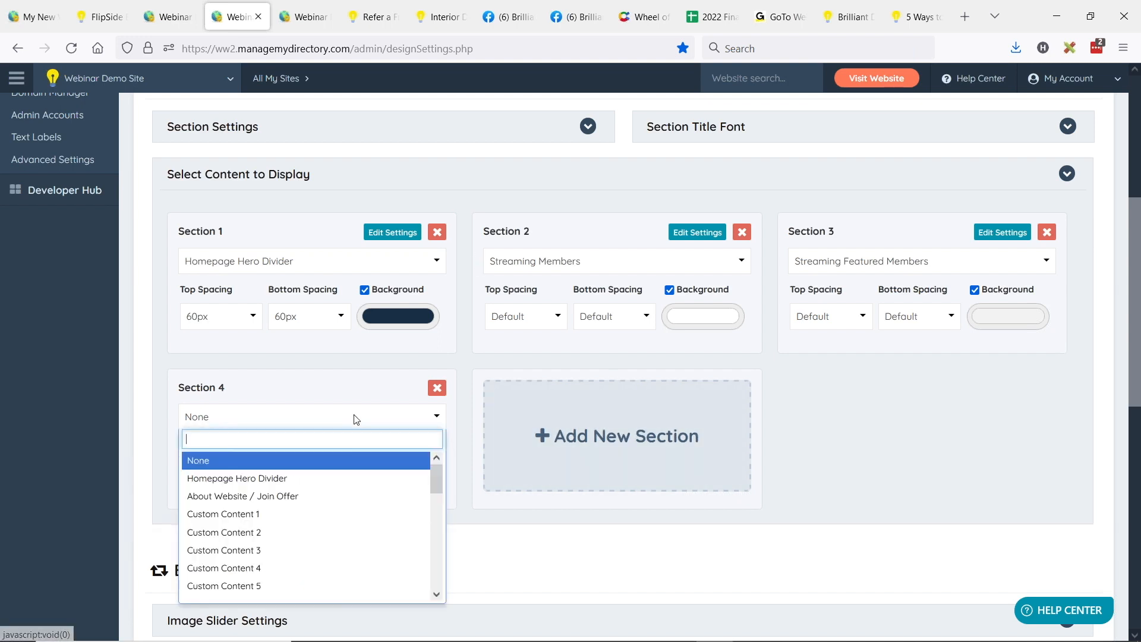
left_click(269, 479)
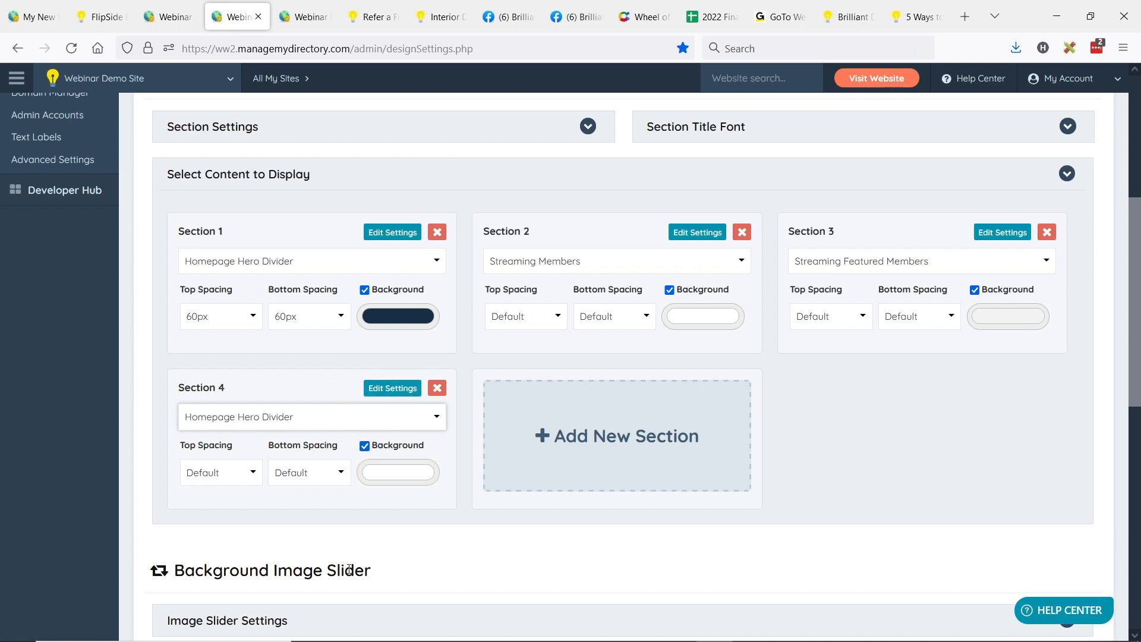
Step: Add a fifth homepage section and set its content to Custom Content 5
left_click(570, 435)
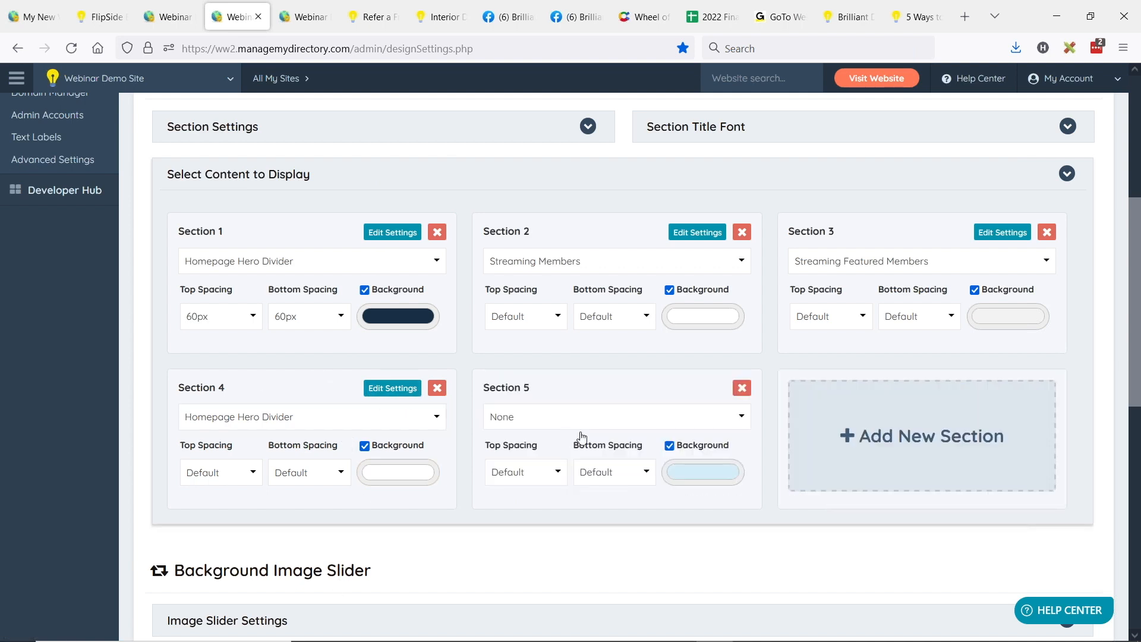
left_click(596, 419)
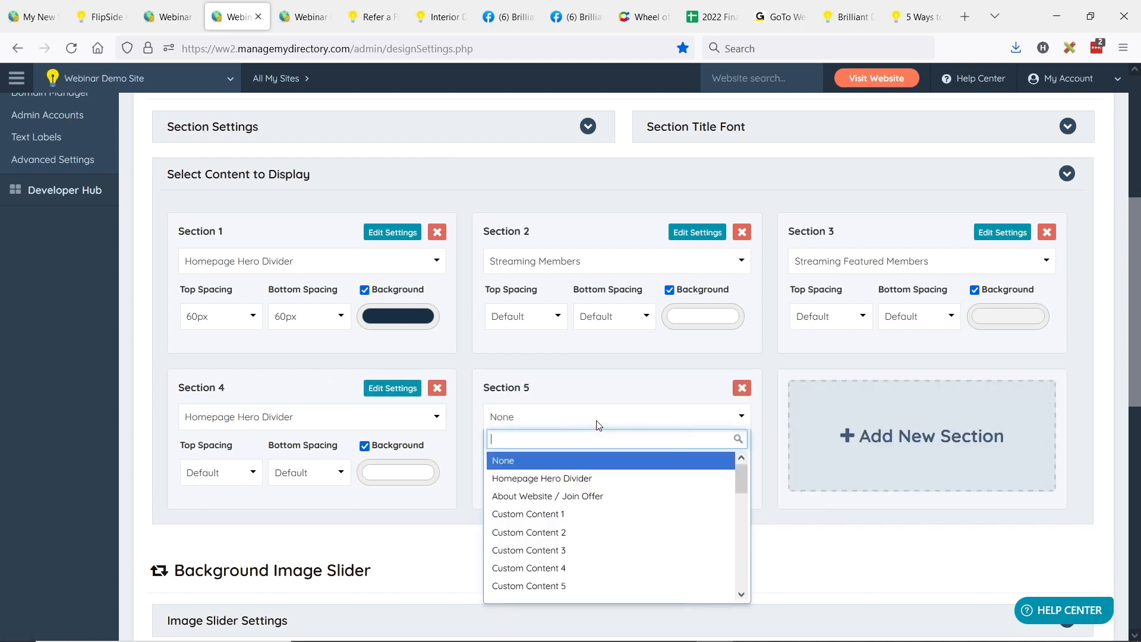
left_click(569, 587)
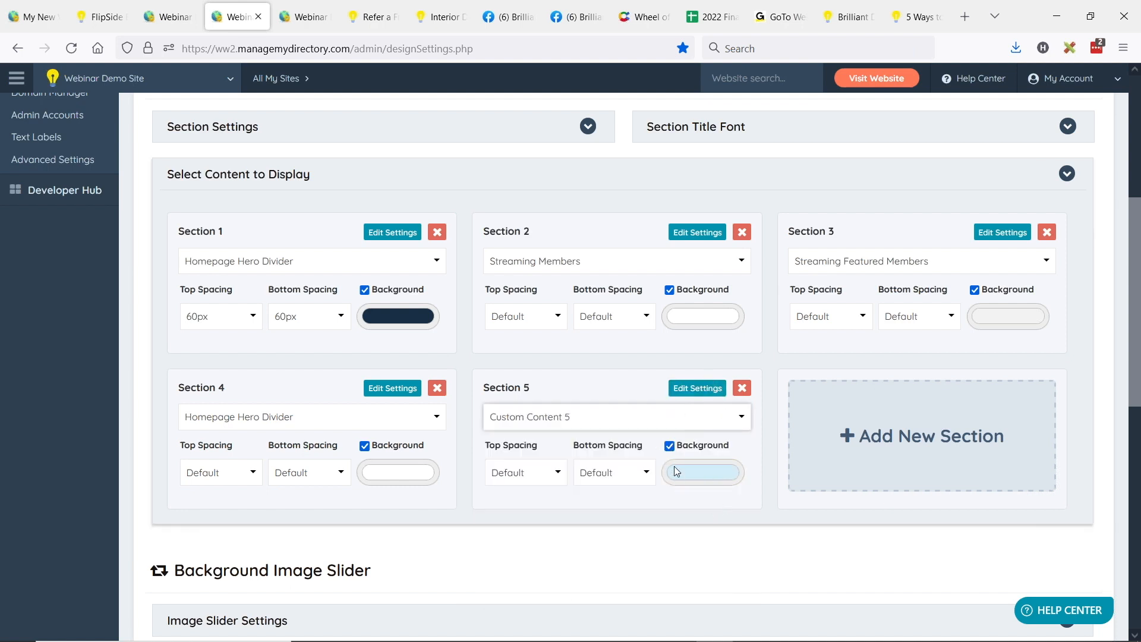
Step: Open the Custom Content 5 settings and insert the pre-made 3 Column Feature List block into the editor
left_click(704, 387)
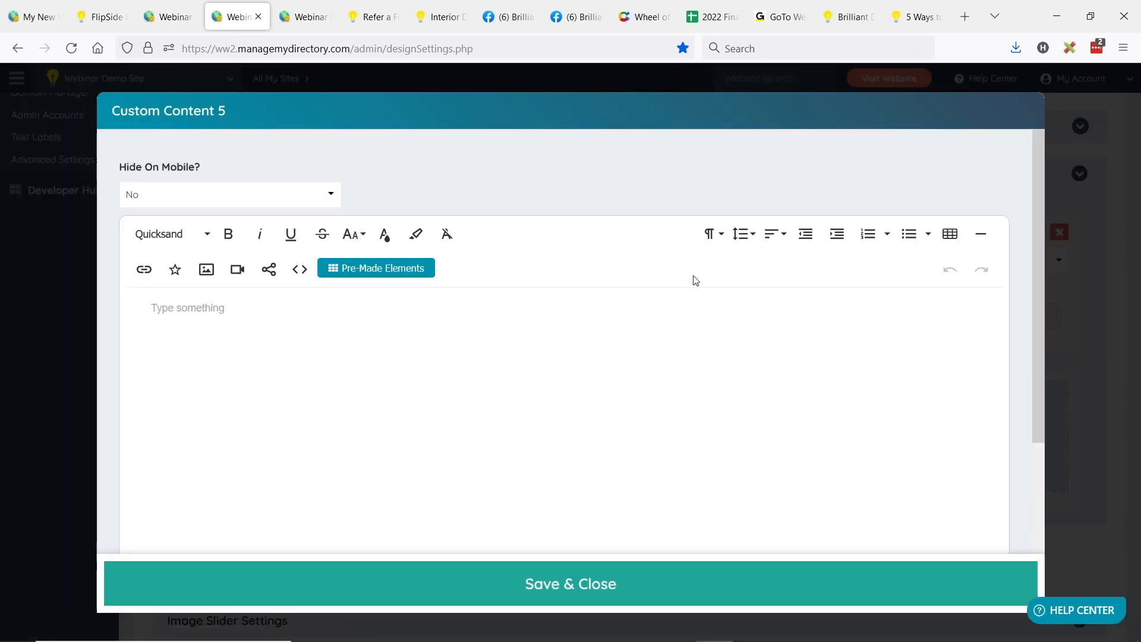
left_click(400, 268)
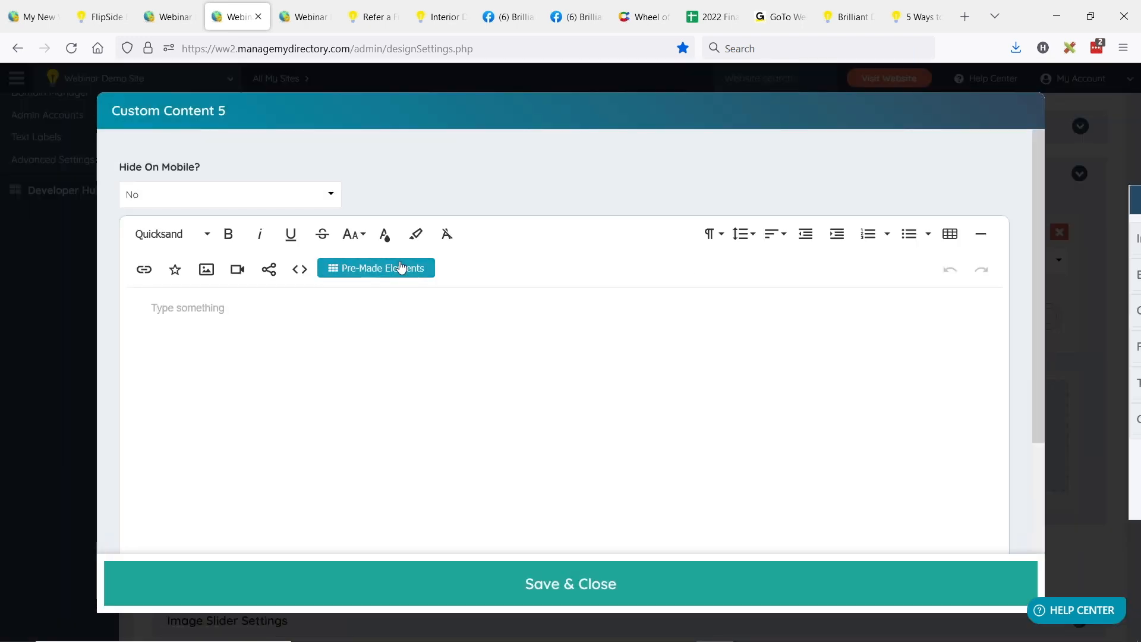
left_click(996, 285)
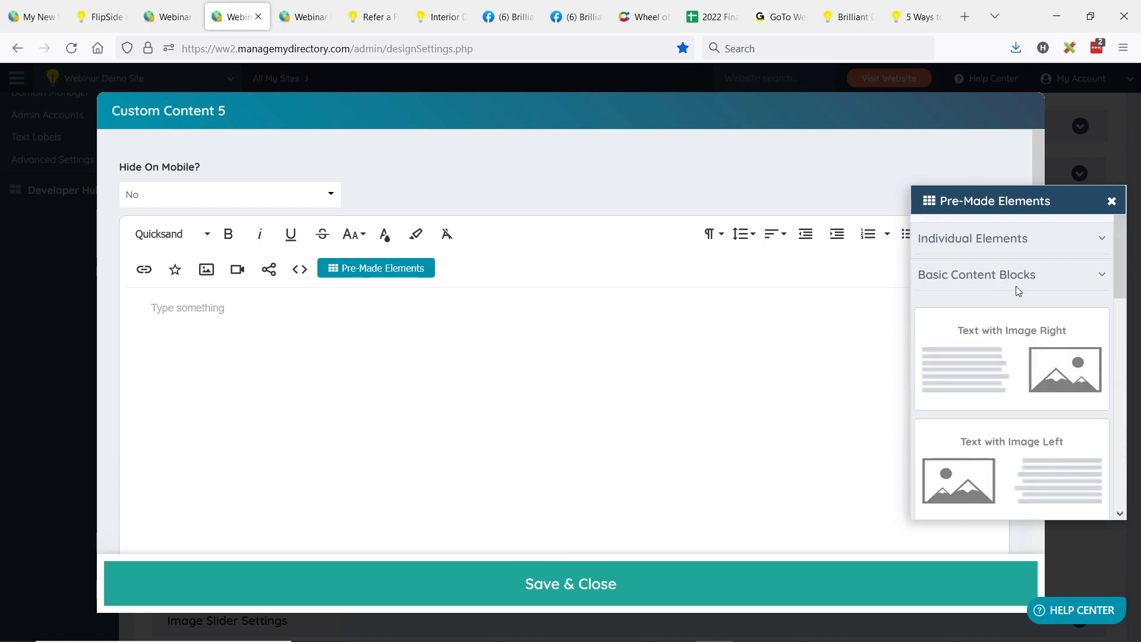
scroll(1022, 333, "down", 4)
left_click_drag(1042, 364, 600, 392)
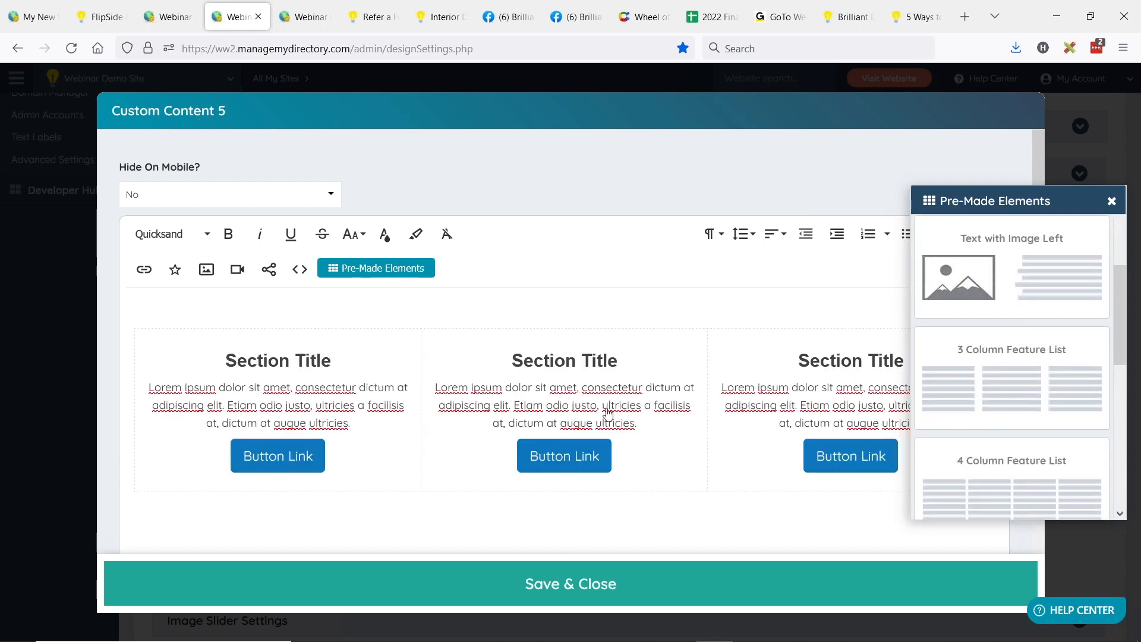
scroll(291, 396, "down", 2)
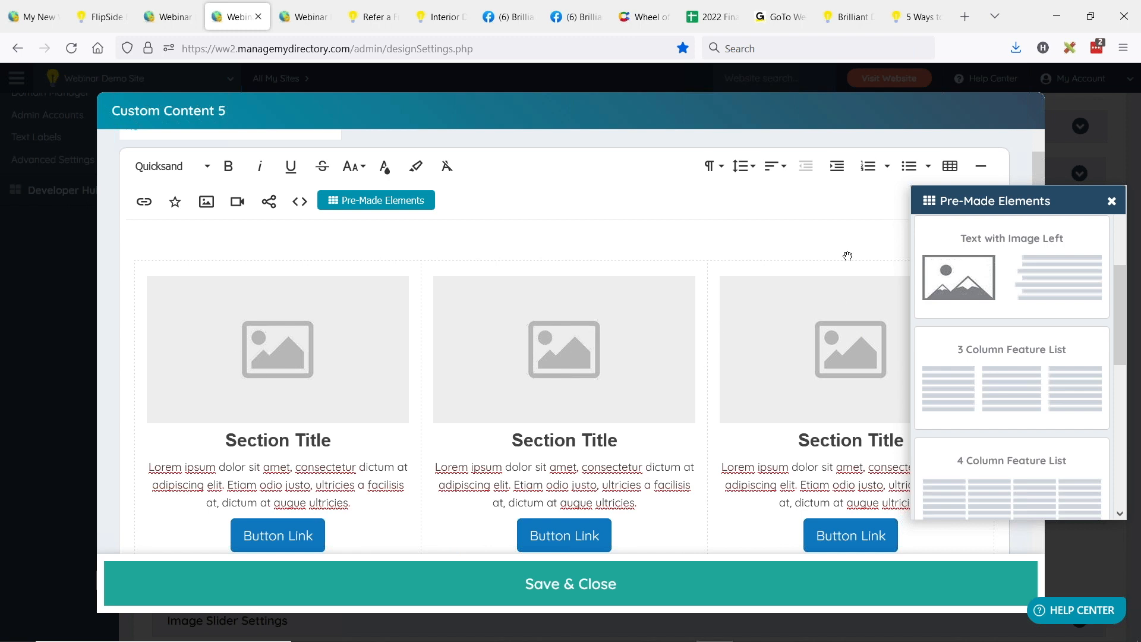
Step: Look over the inserted three-column block without the element library, and close the Custom Content 5 settings
left_click(349, 409)
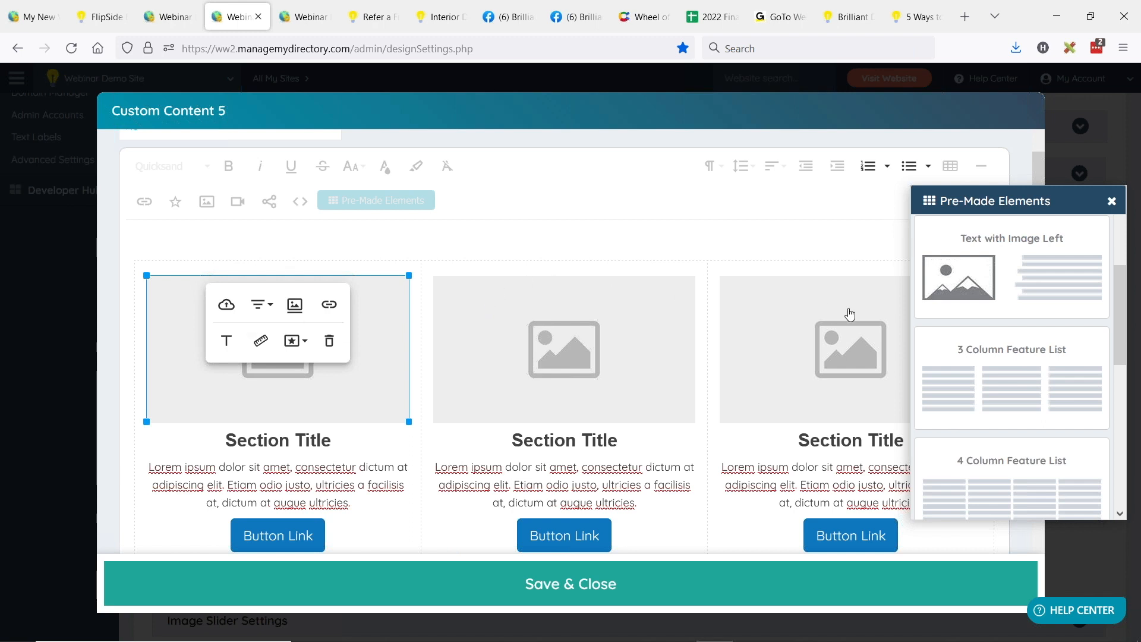
left_click(531, 233)
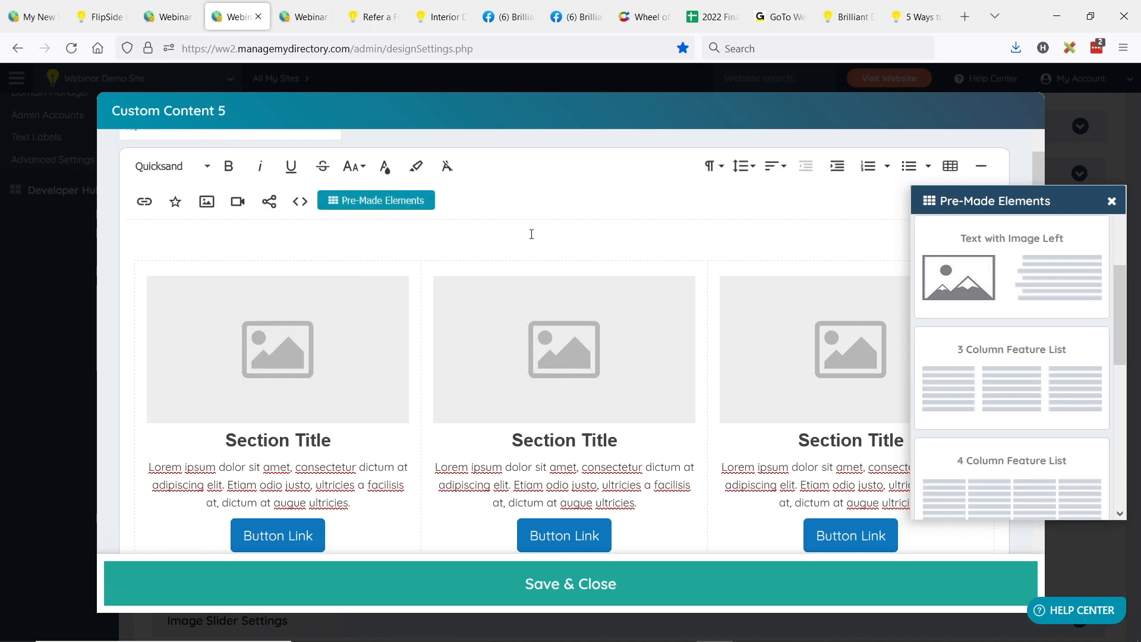
left_click(1111, 201)
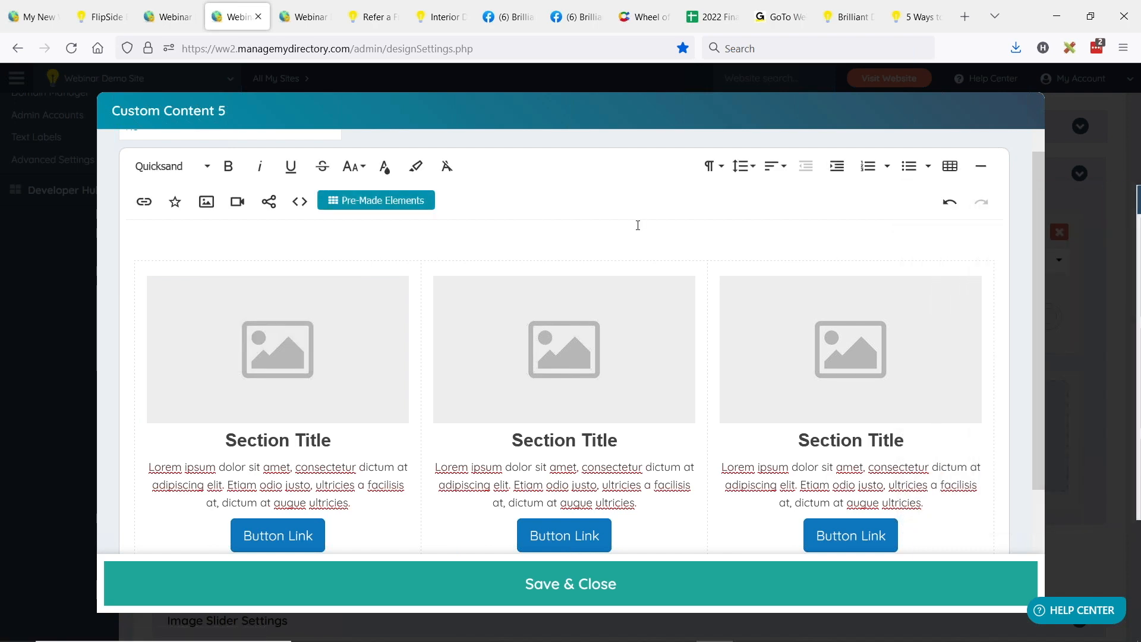
scroll(548, 224, "down", 2)
scroll(565, 290, "up", 3)
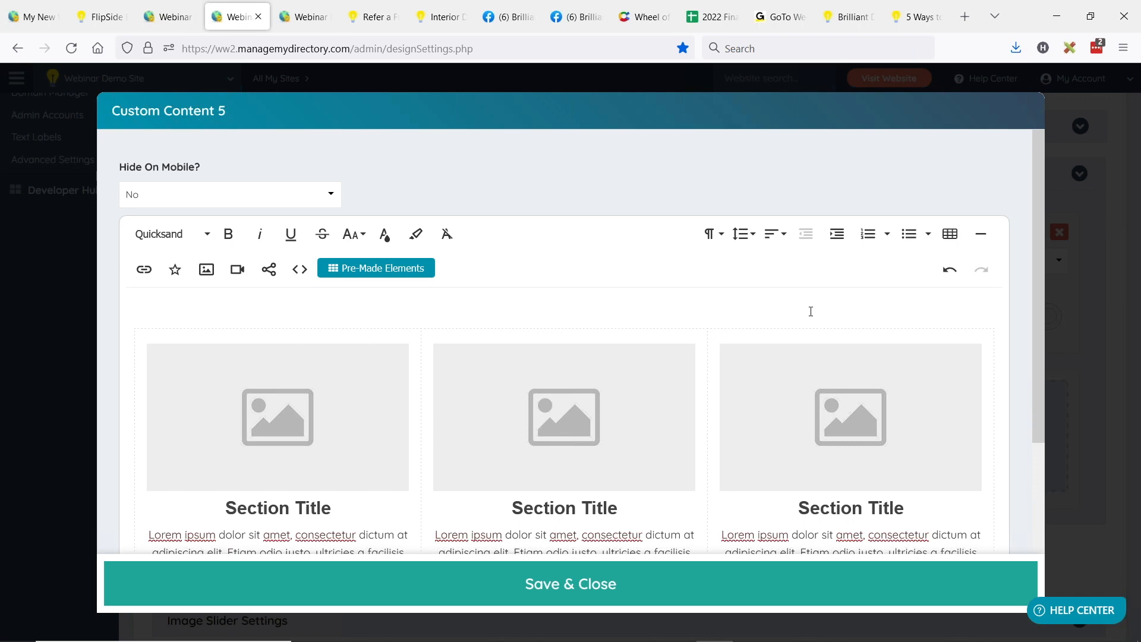
scroll(810, 311, "down", 2)
scroll(690, 296, "up", 2)
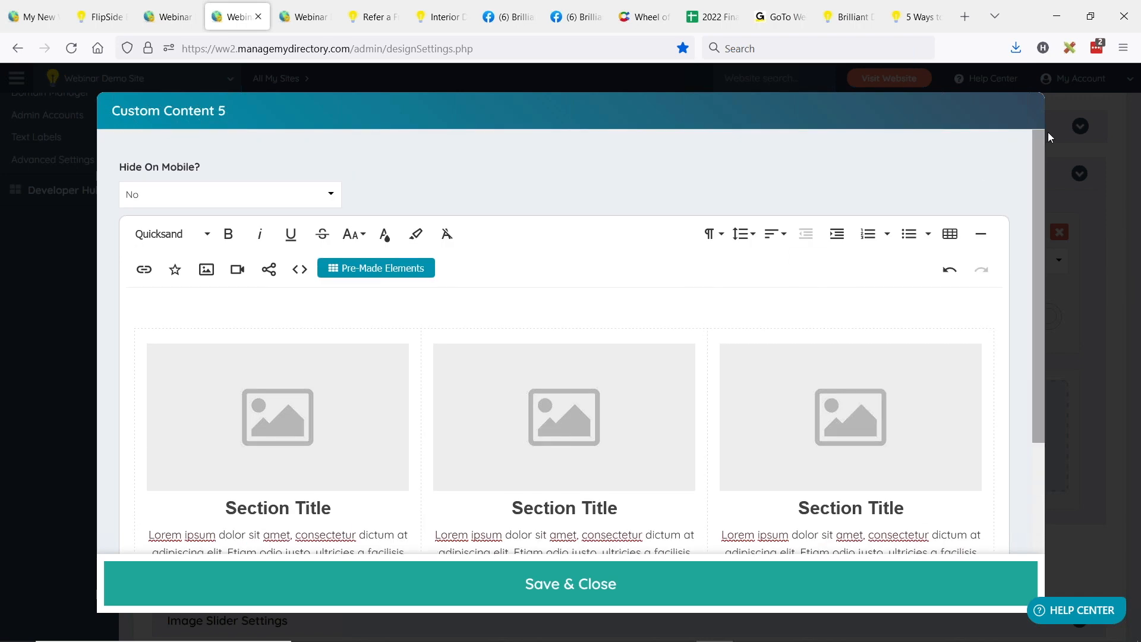
left_click(43, 215)
scroll(408, 333, "up", 2)
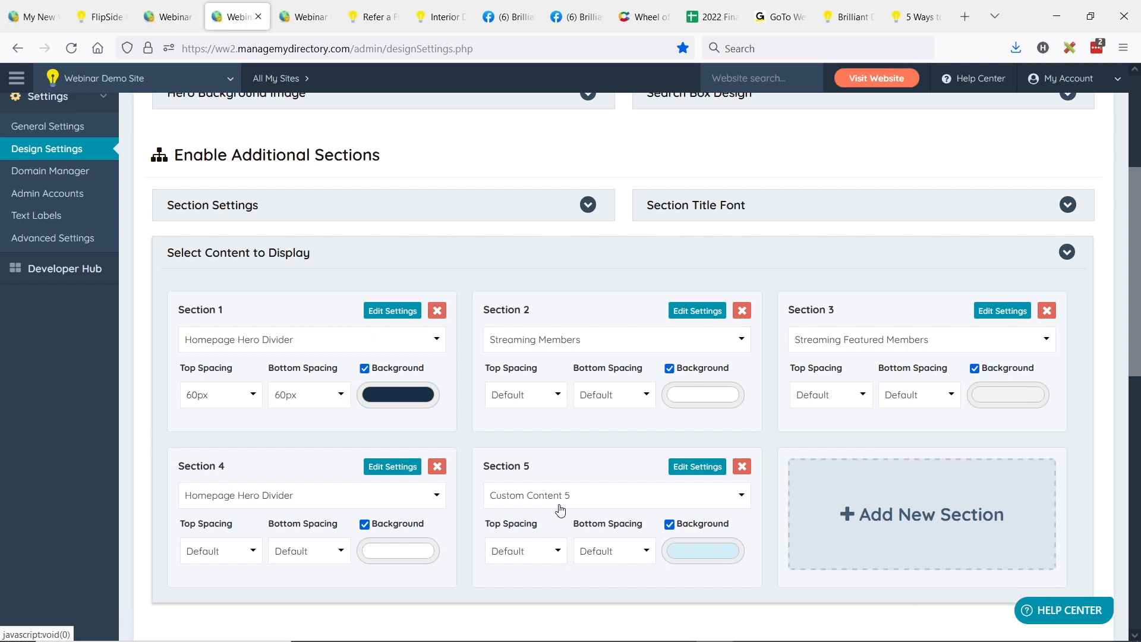
Step: Reopen the Section 5 settings and enter the shortcode [widget=homepage content] above the three-column block
scroll(562, 508, "up", 4)
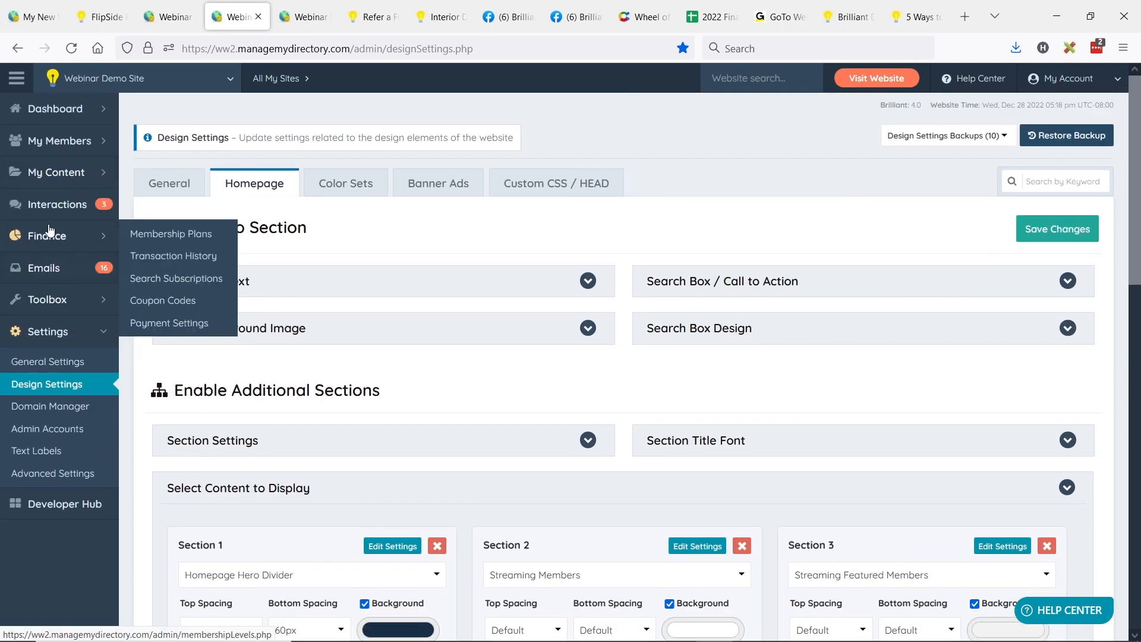
scroll(479, 342, "down", 7)
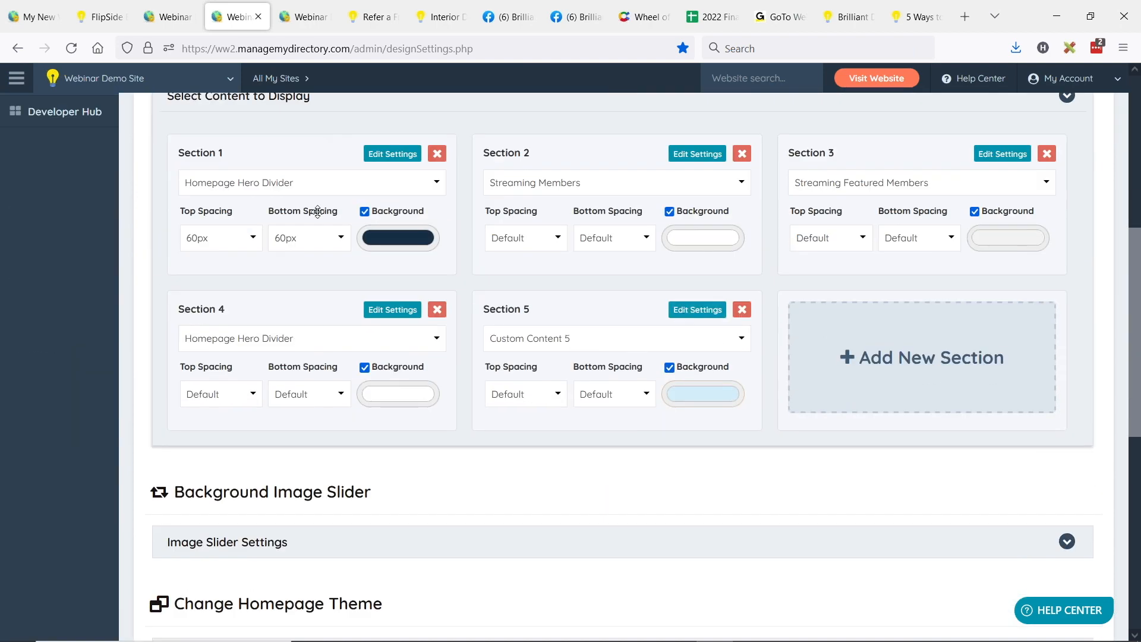
scroll(317, 212, "up", 2)
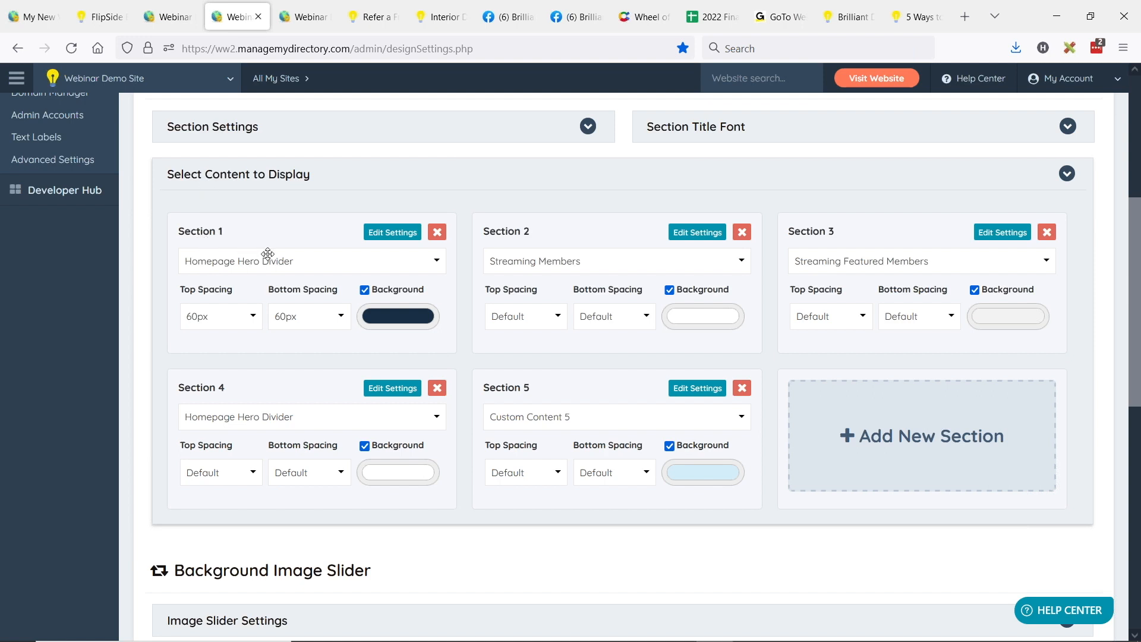
left_click(689, 389)
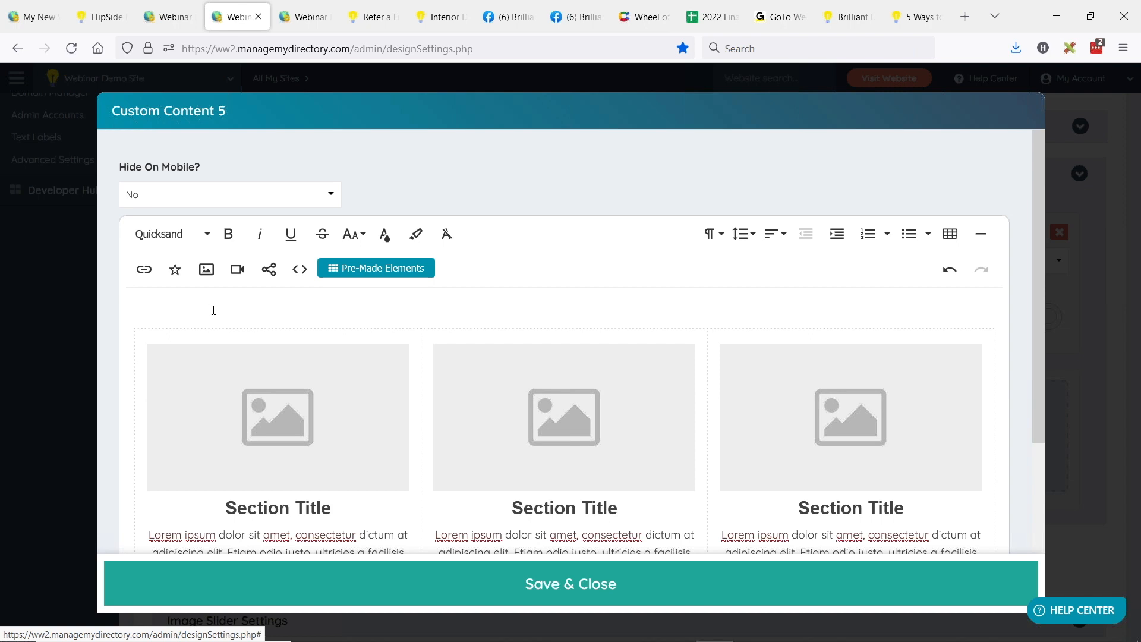
type("[widget=homepage content[")
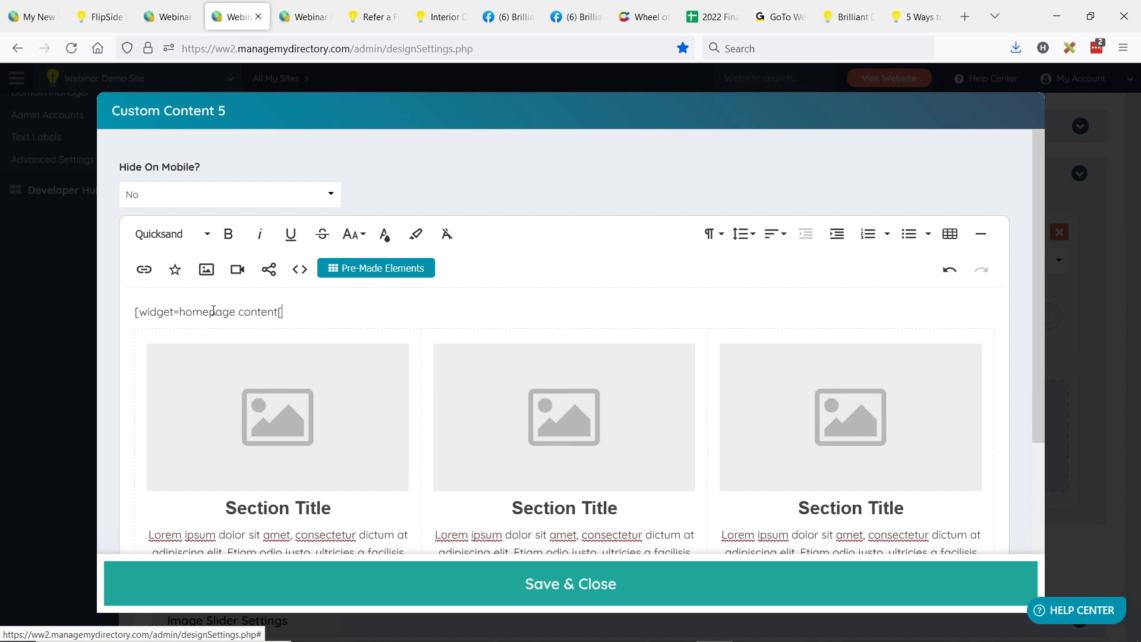
key("BackSpace")
type("]")
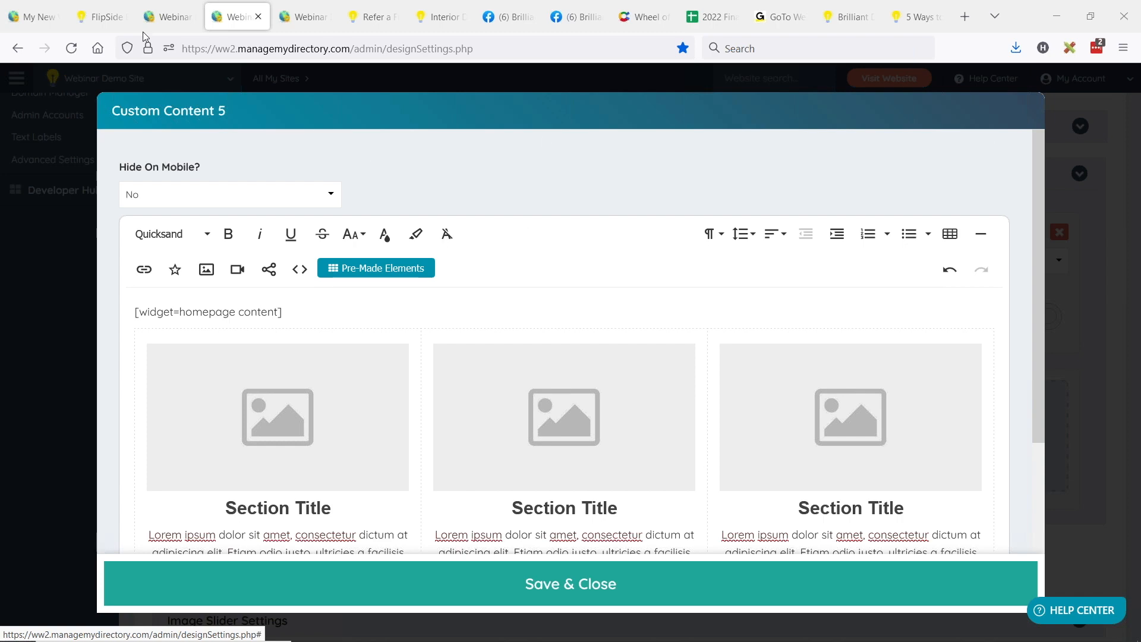
Step: Review the FlipSide Belgain Waffle Maker product page, including its photo, description, rating and comments
left_click(107, 17)
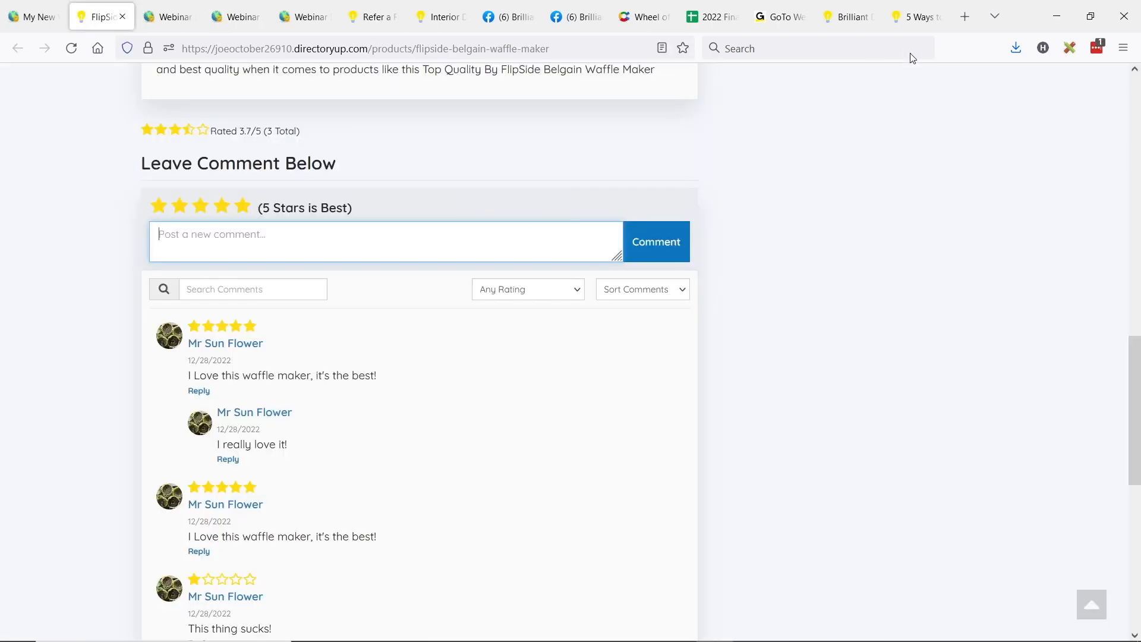
left_click(679, 215)
scroll(277, 241, "up", 15)
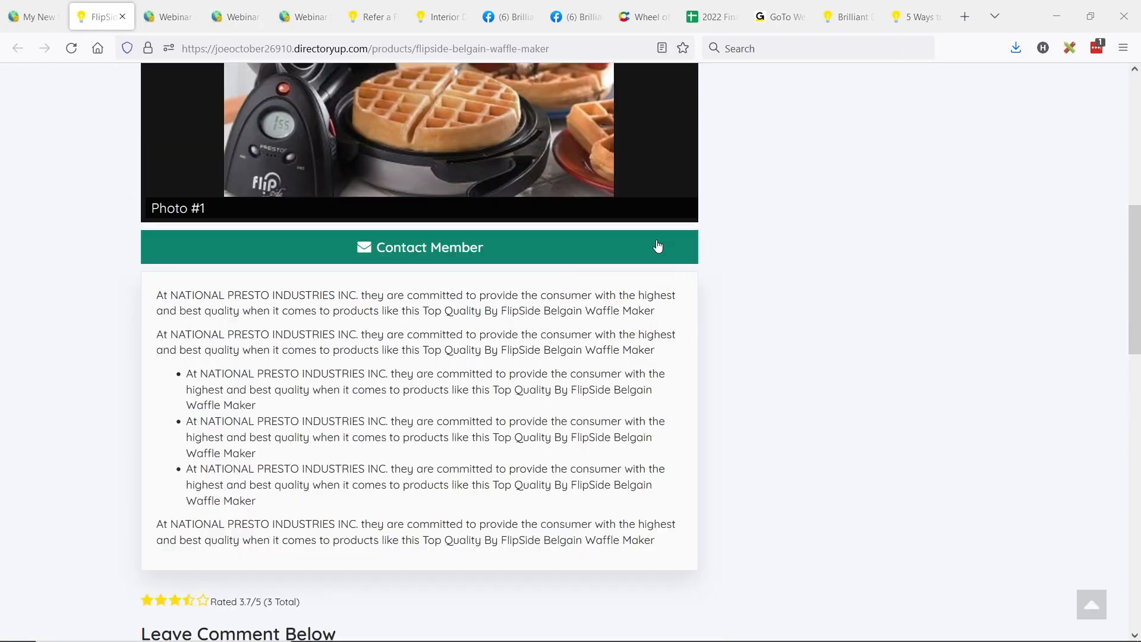
scroll(256, 233, "down", 12)
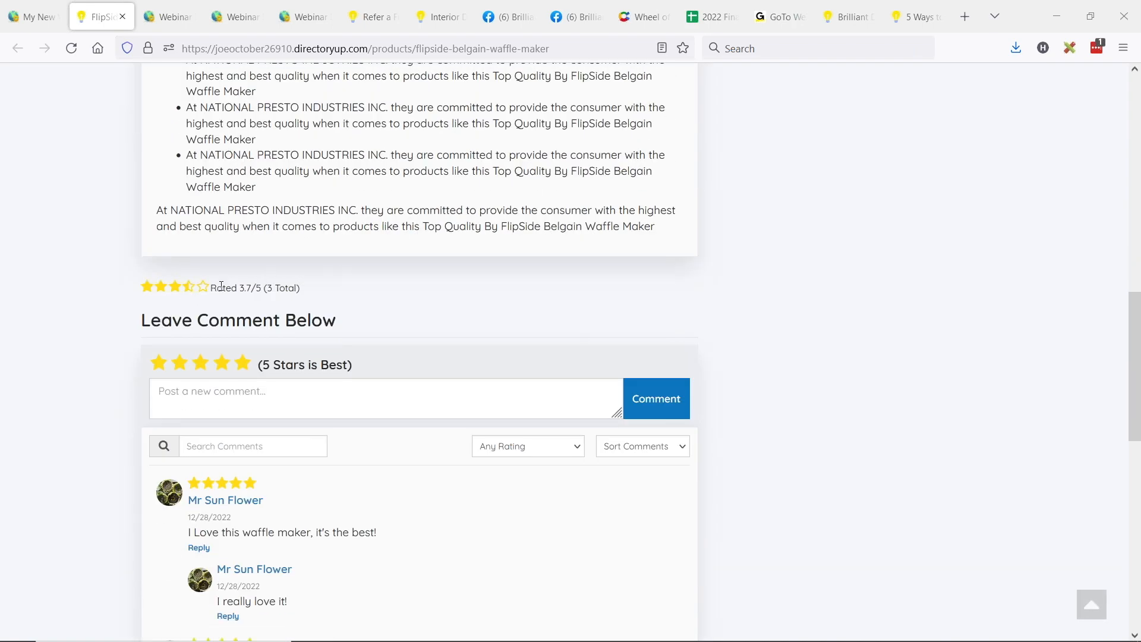
scroll(357, 257, "up", 12)
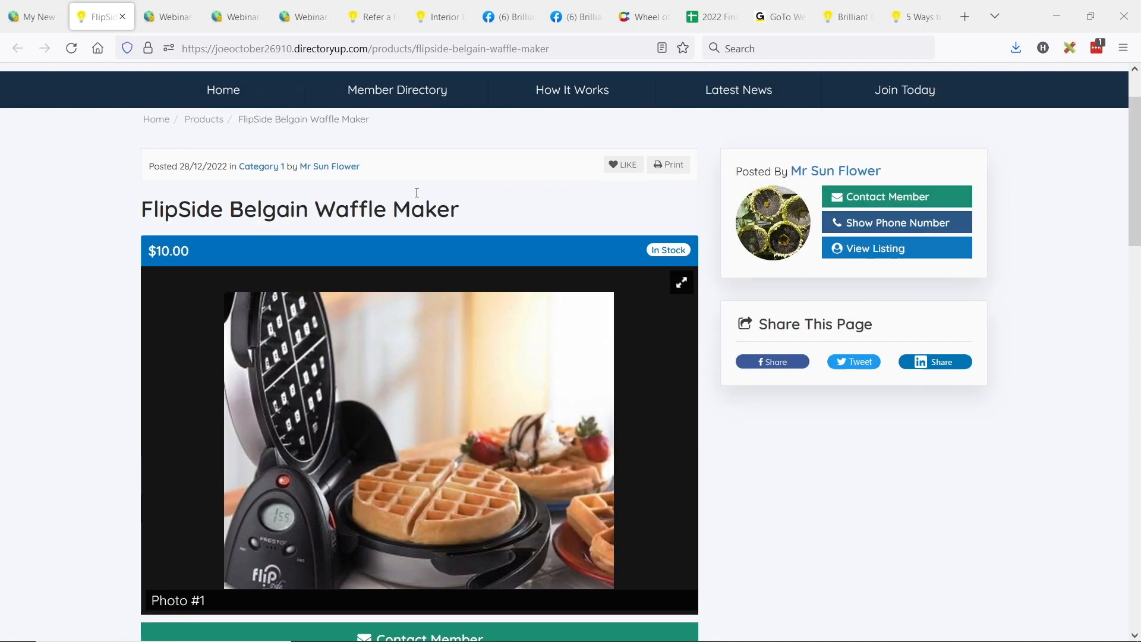
scroll(296, 219, "down", 5)
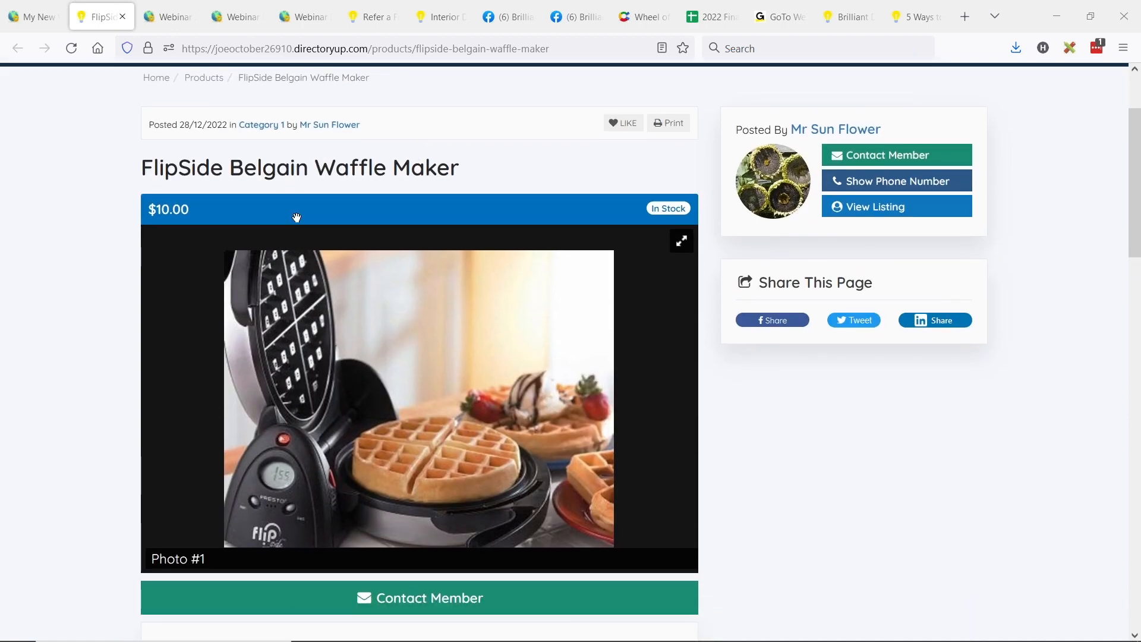
Step: Set a three-star rating in the comment form on the FlipSide Belgain Waffle Maker page
scroll(164, 246, "down", 6)
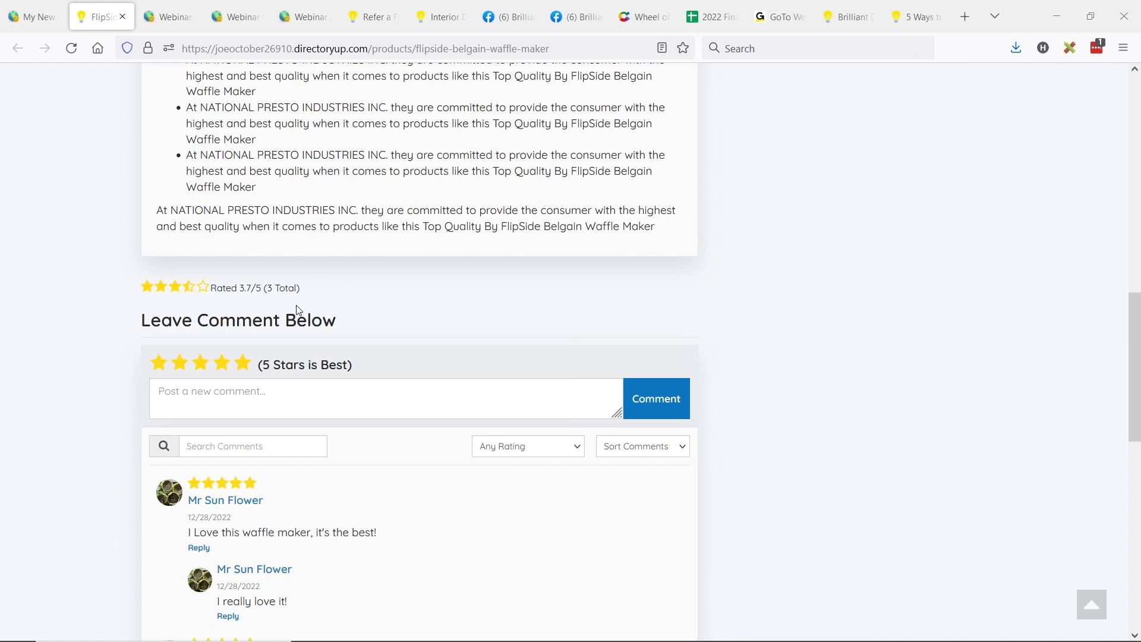
scroll(298, 318, "down", 1)
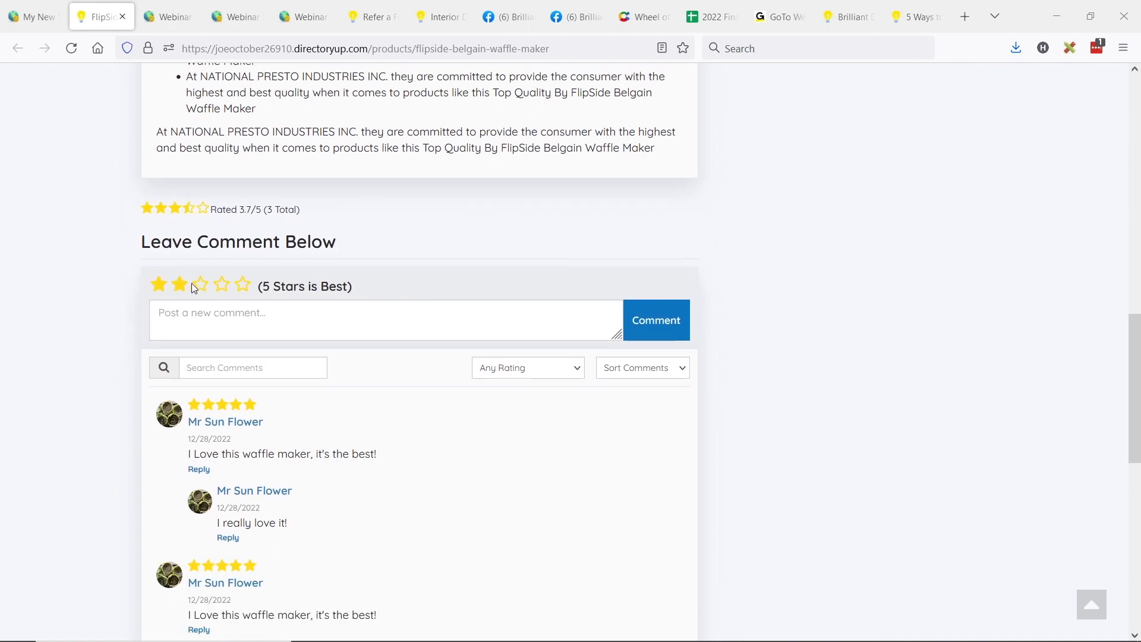
left_click(203, 286)
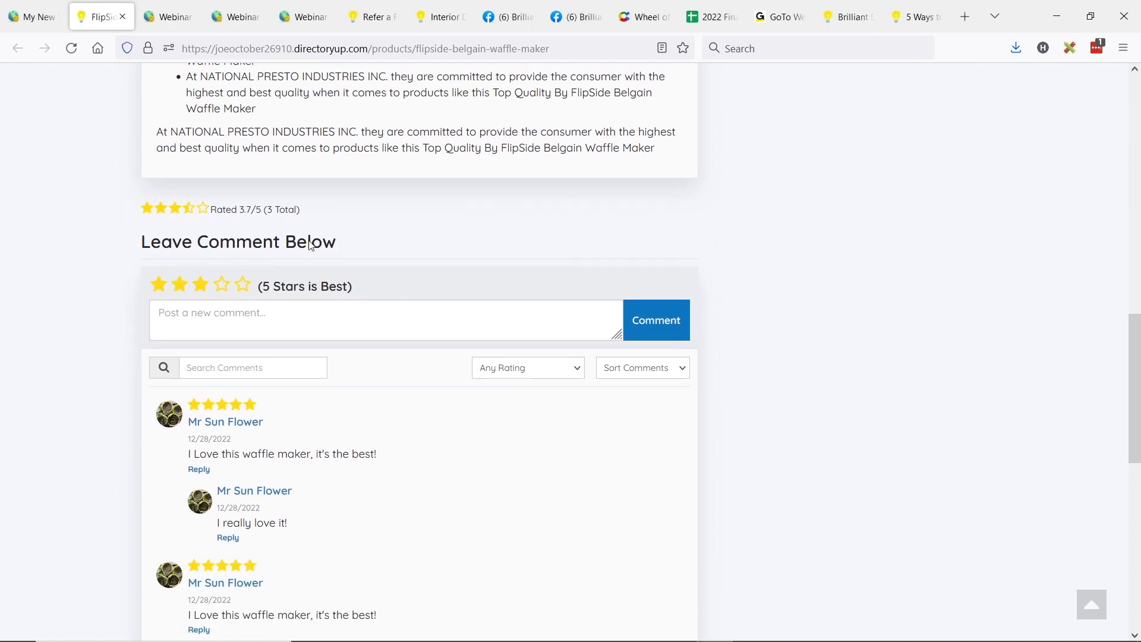
Step: Examine the overall rating, the individual comments with their stars, and the options for filtering comments by rating
scroll(357, 273, "down", 1)
scroll(393, 274, "up", 3)
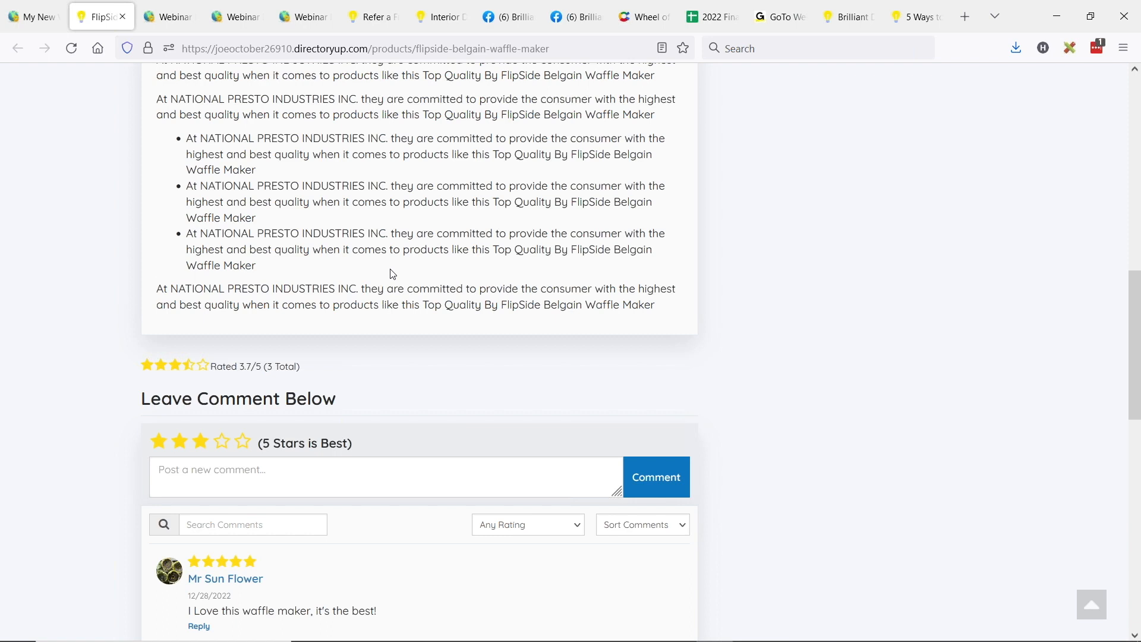
scroll(411, 265, "down", 1)
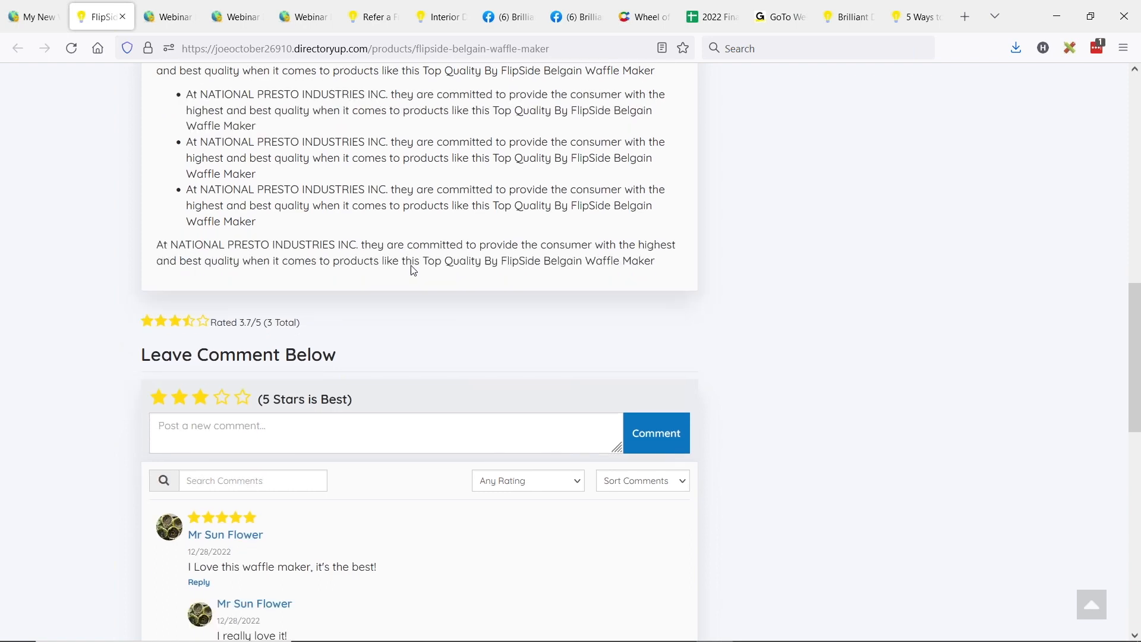
scroll(463, 249, "down", 2)
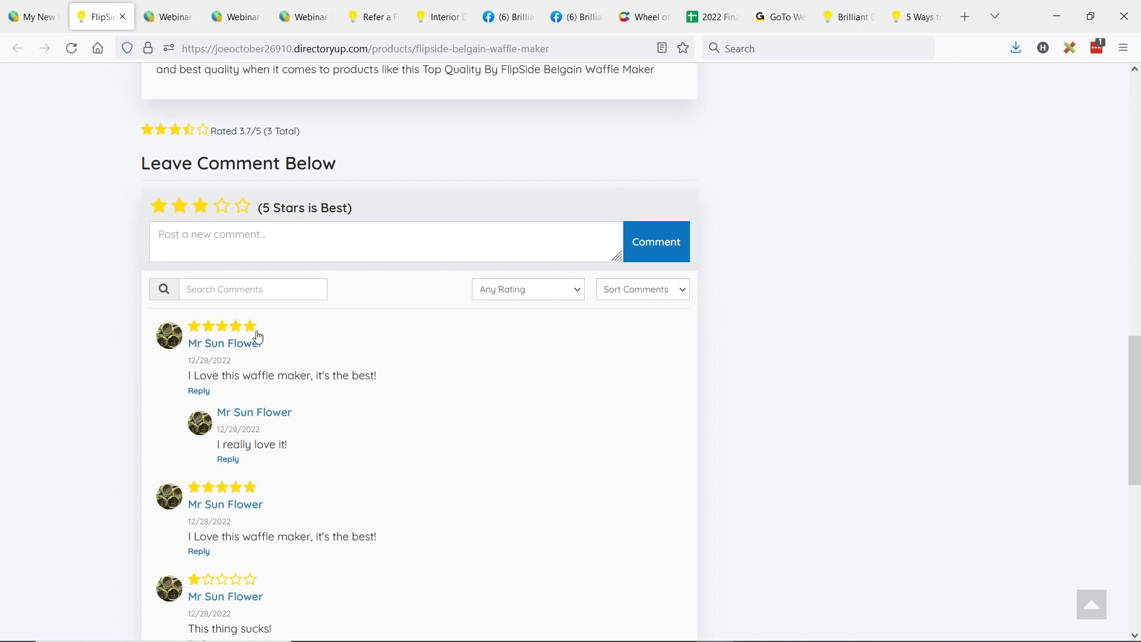
scroll(238, 297, "down", 2)
scroll(428, 387, "up", 3)
scroll(434, 389, "up", 1)
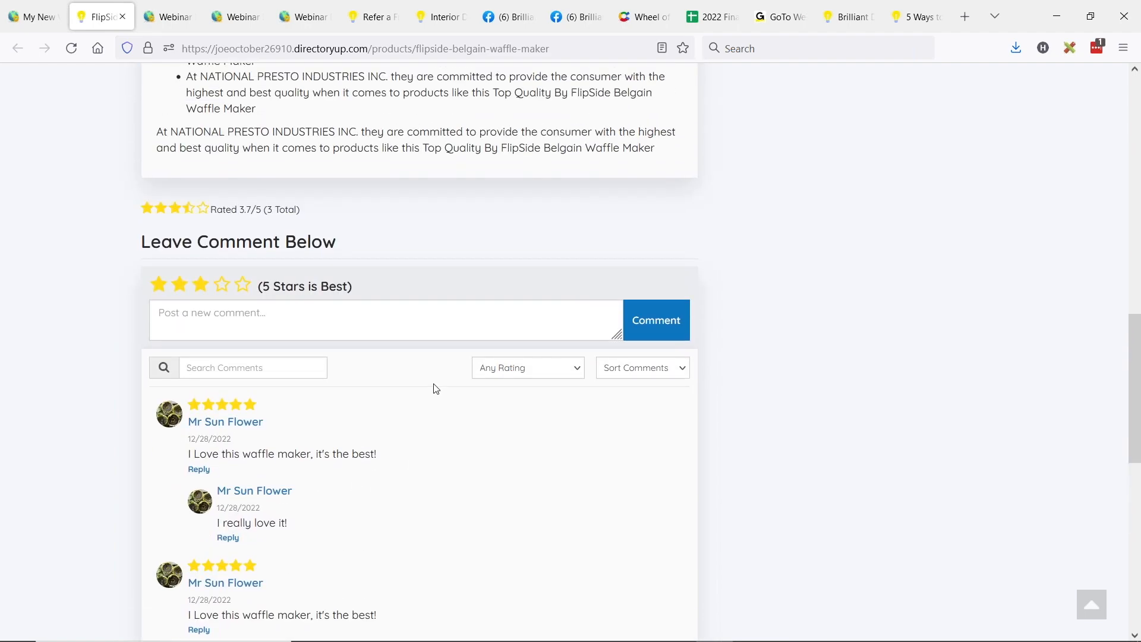
left_click(509, 368)
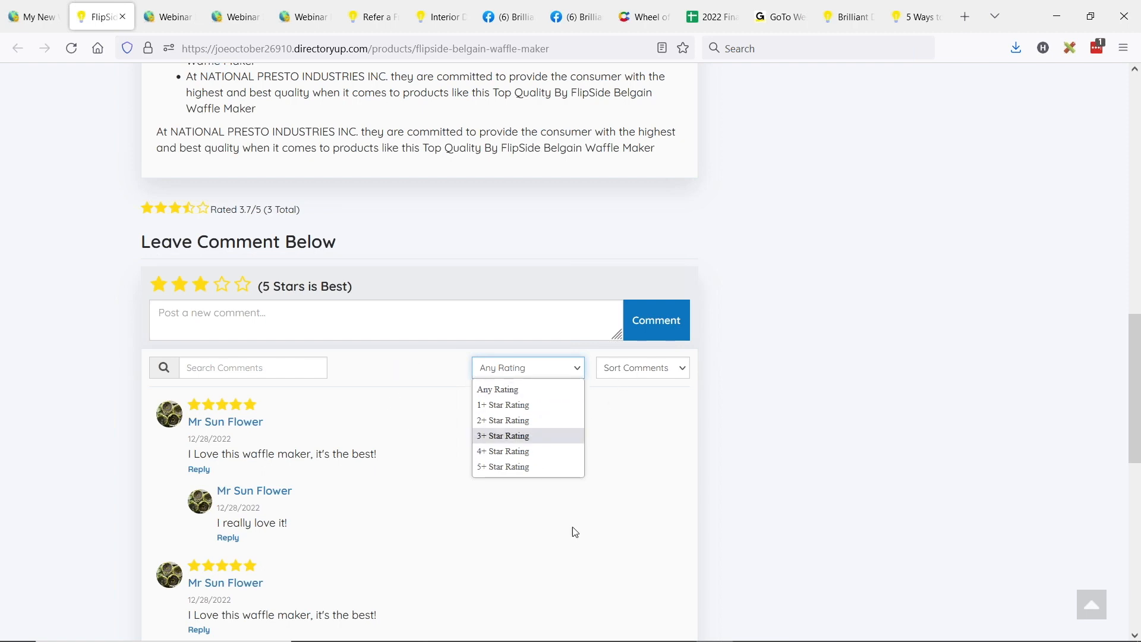
left_click(97, 237)
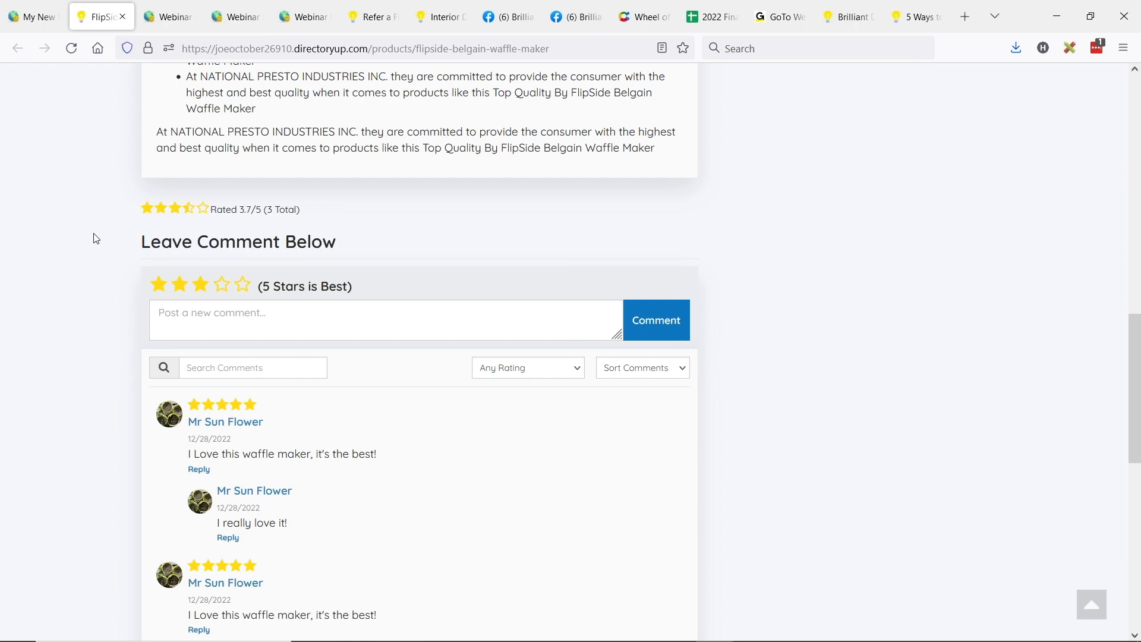
Step: Return to the Edit Post Comment Settings and enable Star Rating with initial Comments for the Classified post type
left_click(35, 24)
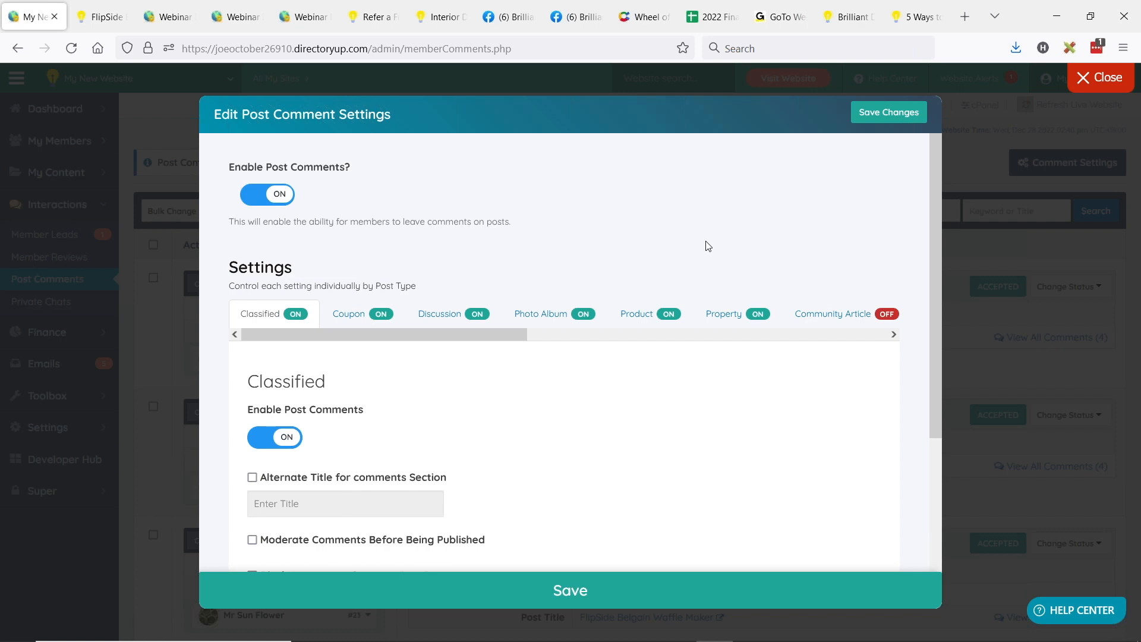
scroll(489, 242, "down", 3)
scroll(385, 244, "up", 3)
scroll(280, 295, "down", 1)
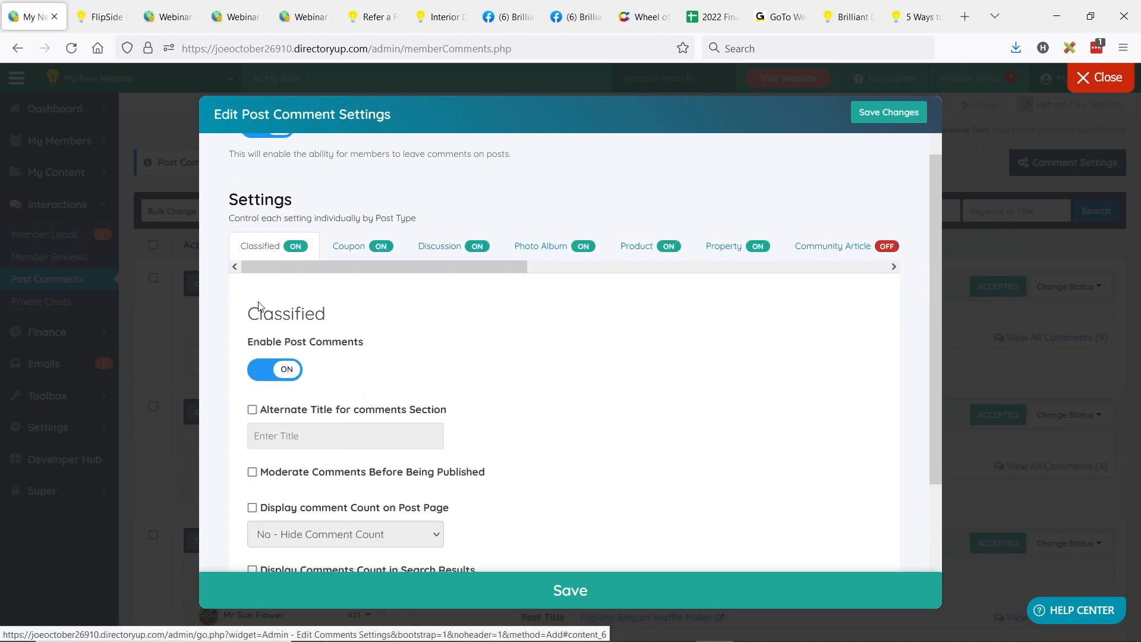
scroll(293, 315, "down", 1)
scroll(425, 344, "down", 1)
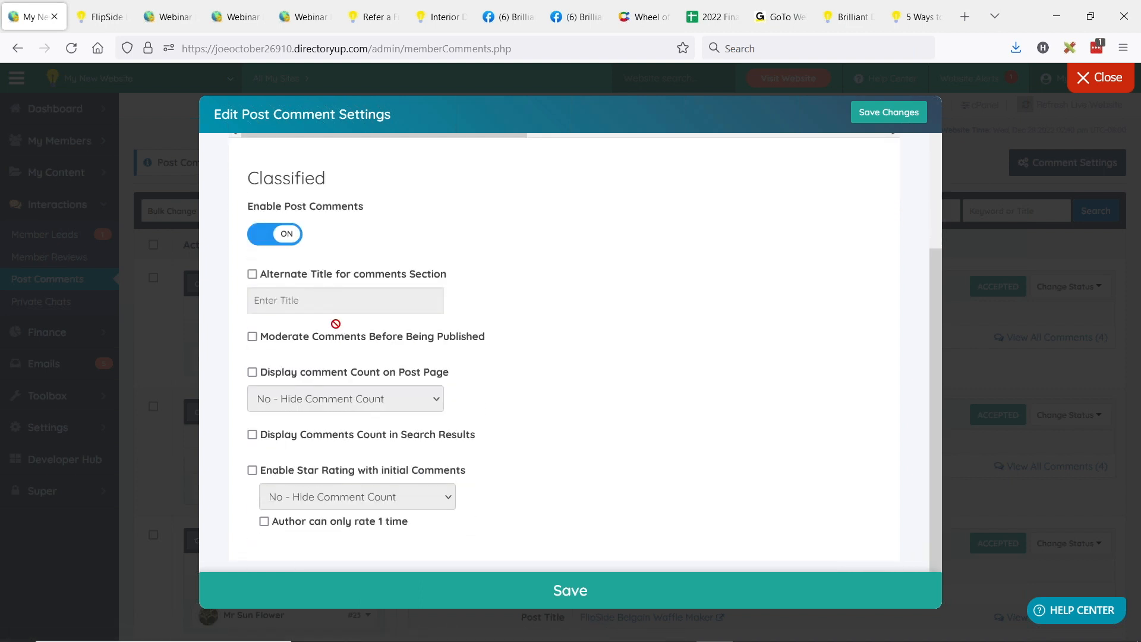
scroll(336, 394, "down", 1)
left_click(252, 444)
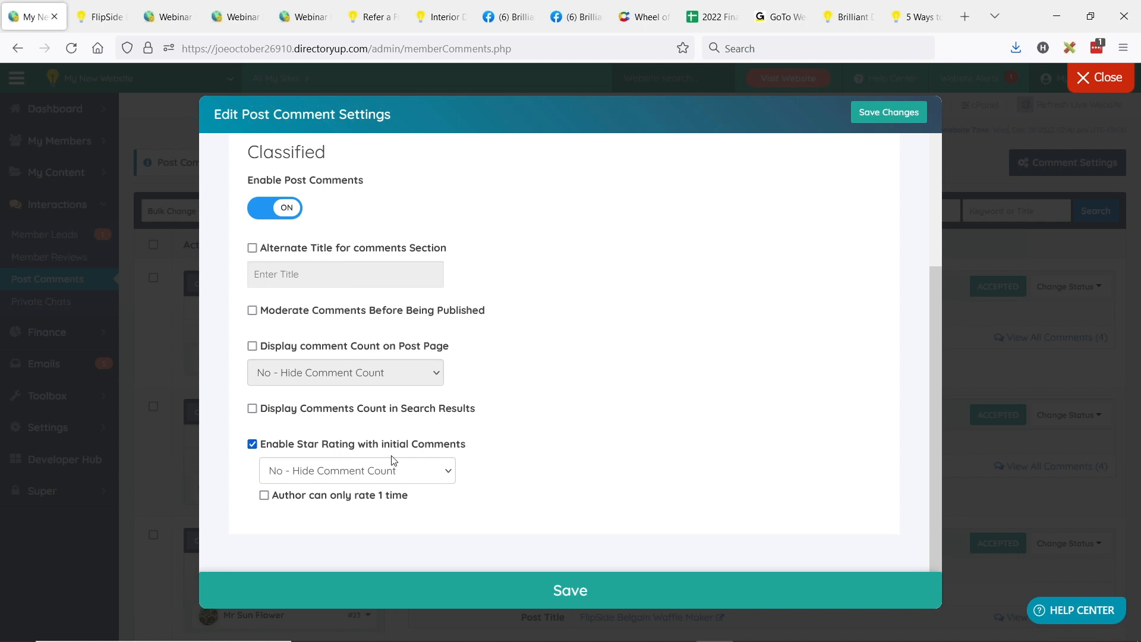
Step: Turn the Classified star rating option off and back on in the comment settings
scroll(387, 433, "up", 3)
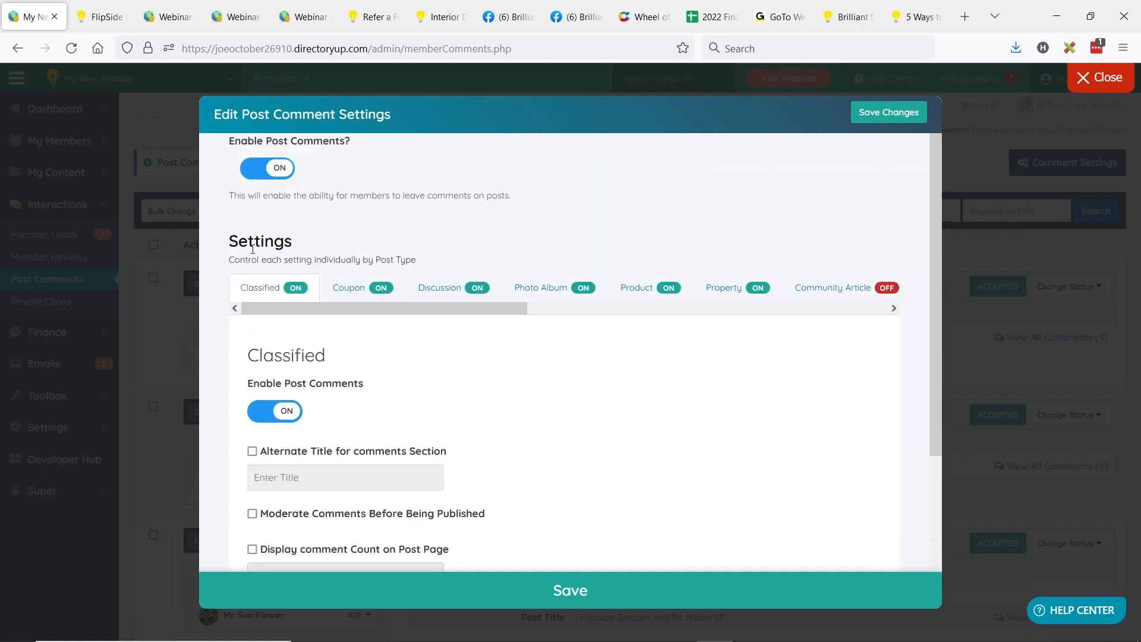
scroll(344, 200, "up", 1)
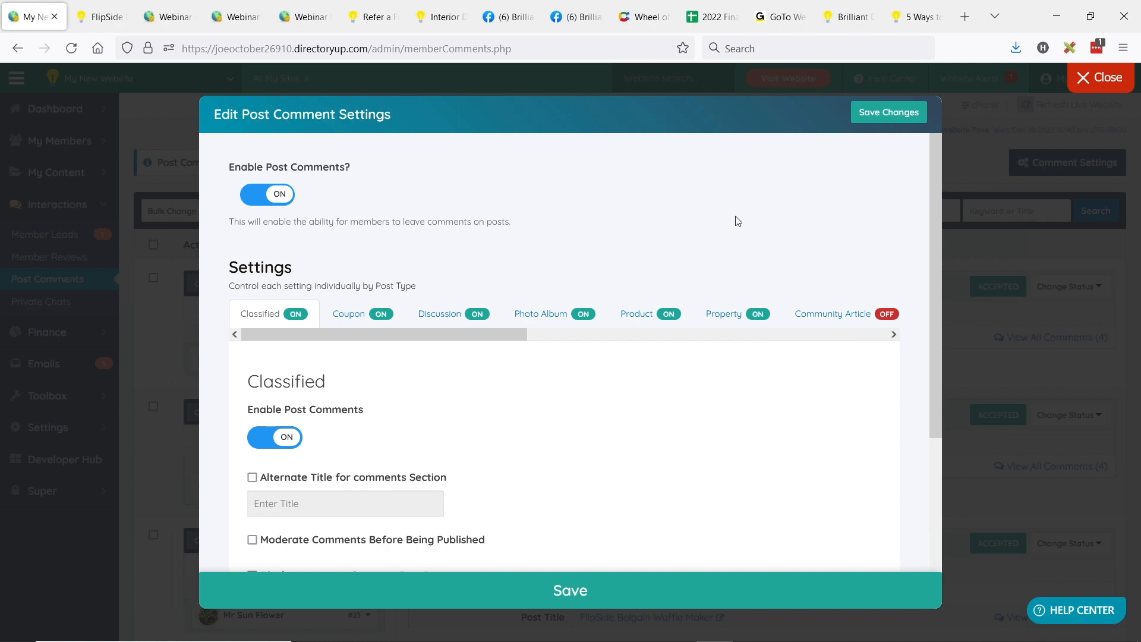
scroll(737, 221, "down", 2)
scroll(563, 308, "down", 3)
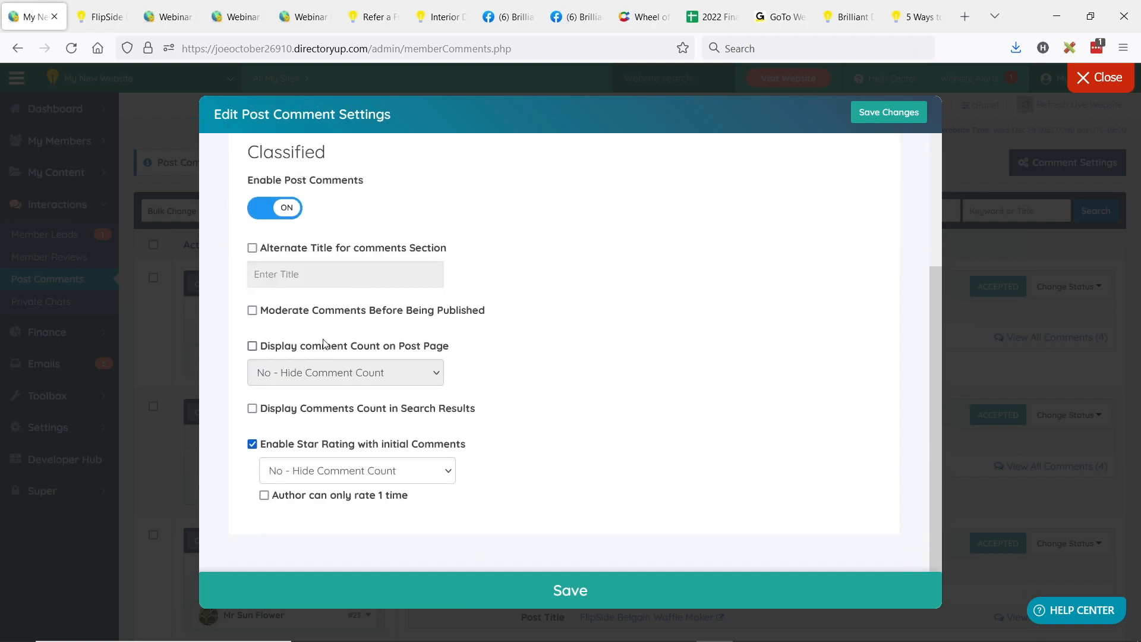
left_click(255, 446)
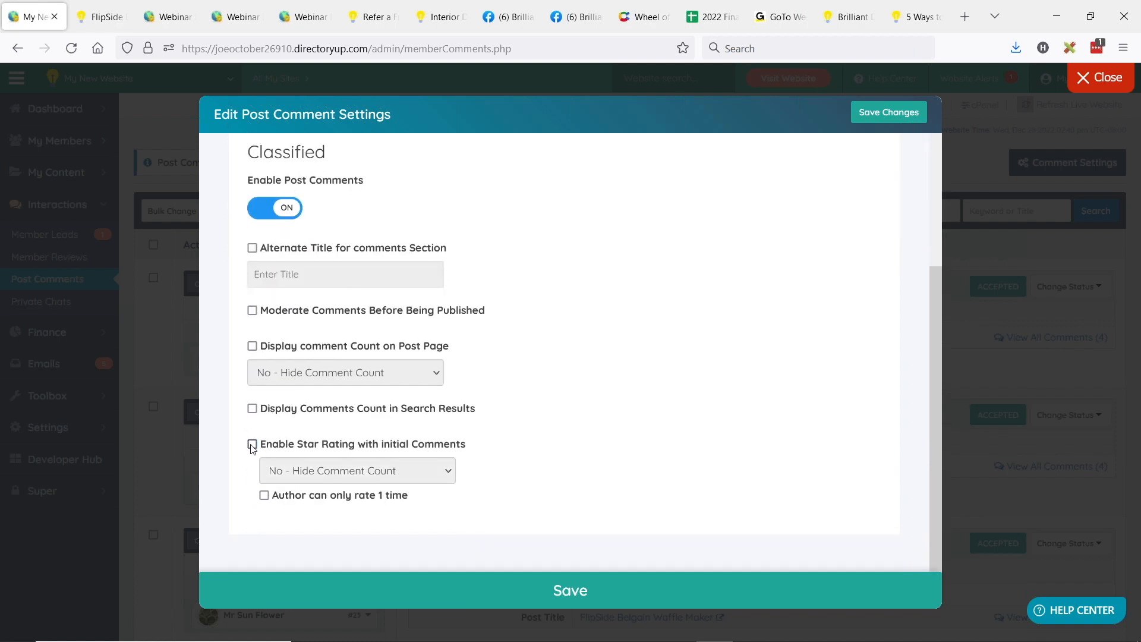
left_click(256, 445)
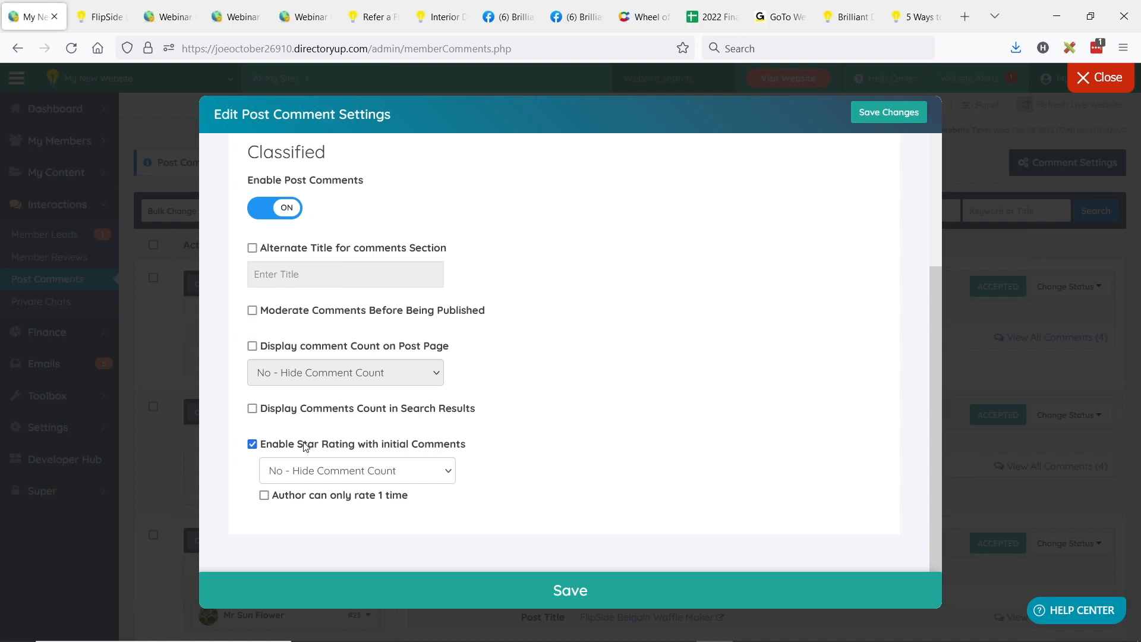
Step: Go back to the waffle maker product page and review its star rating form and the posted comments
scroll(291, 333, "up", 2)
key("ctrl+Tab")
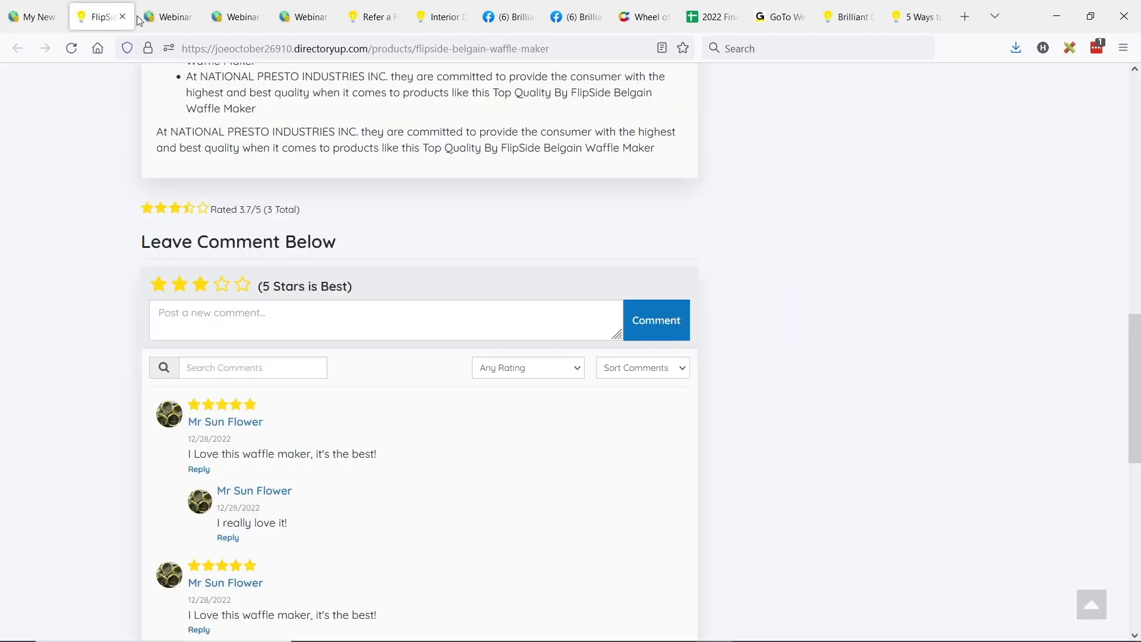
scroll(428, 312, "up", 2)
scroll(428, 312, "down", 3)
left_click(200, 206)
scroll(420, 315, "down", 5)
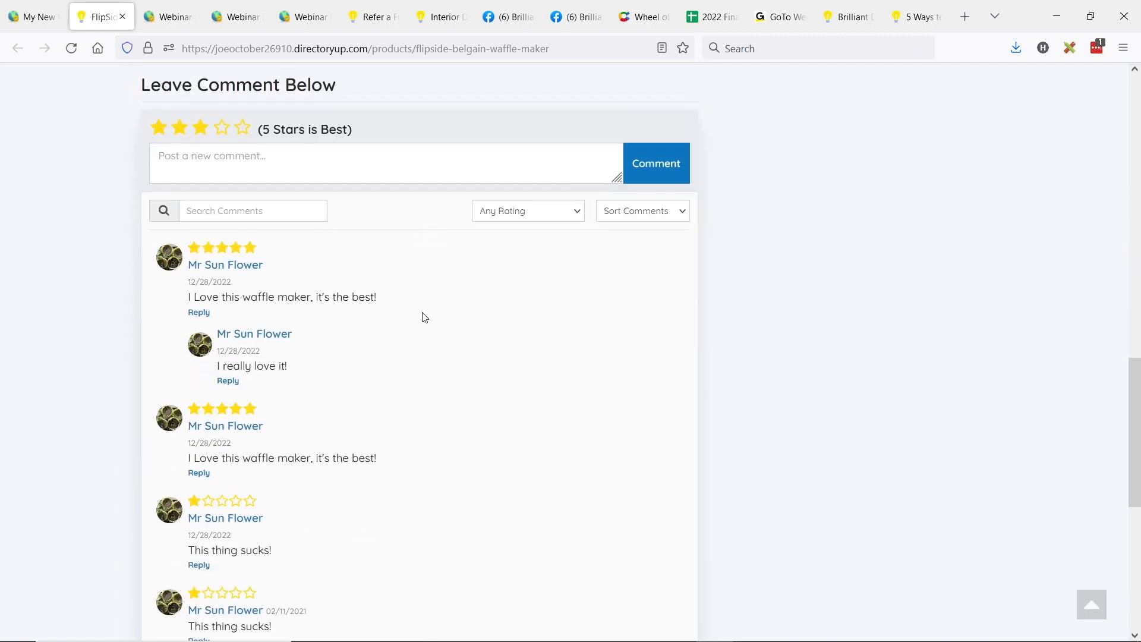
scroll(336, 316, "up", 5)
scroll(387, 224, "up", 4)
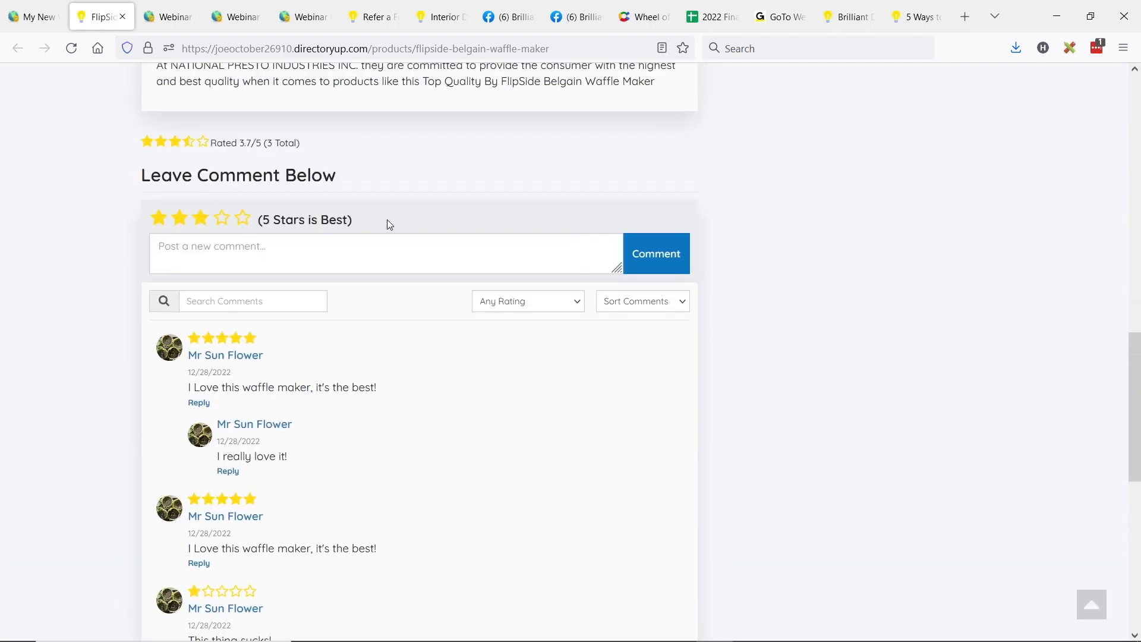
scroll(345, 331, "down", 2)
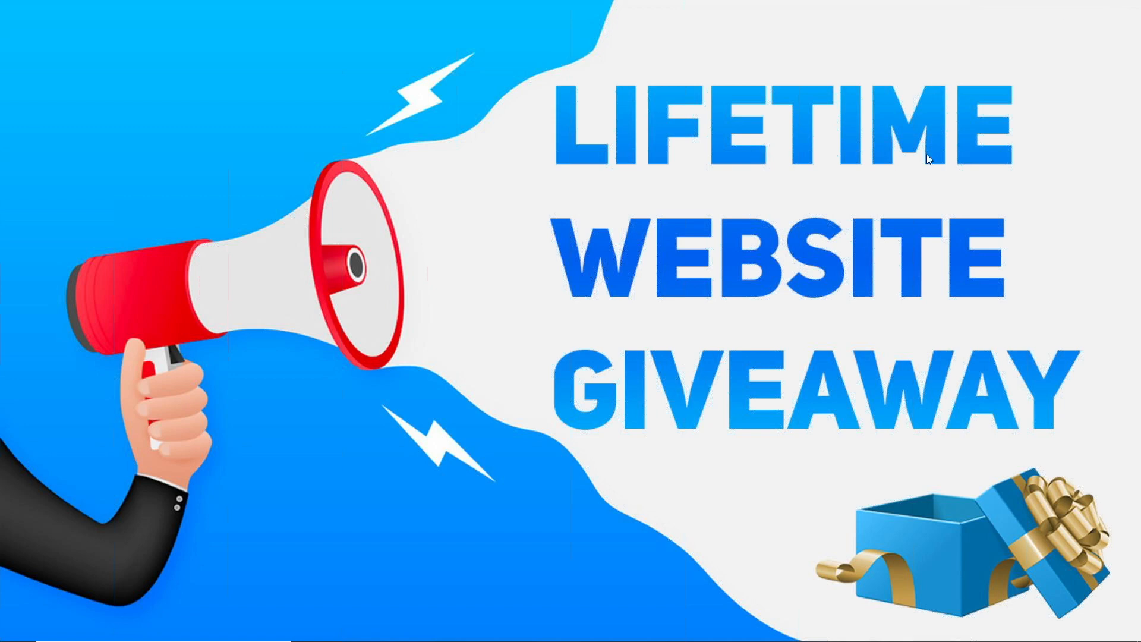
Step: Switch to wheelofnames.com, dismiss the previous winner, and spin the wheel for the Lifetime Website Giveaway before returning to the slides
key("alt+Tab")
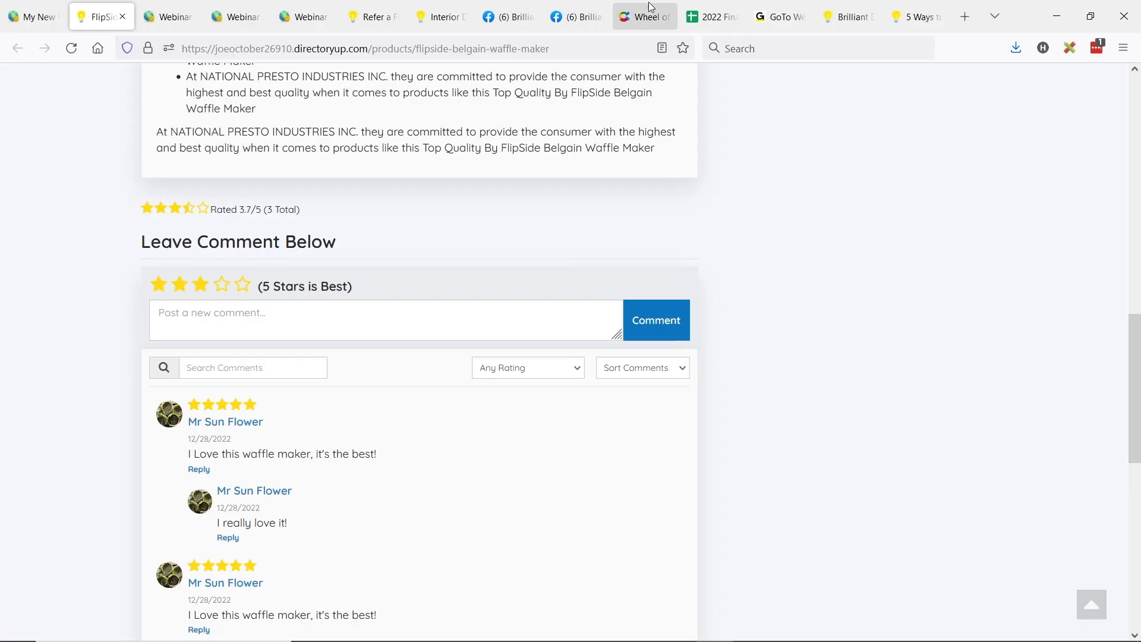
left_click(648, 15)
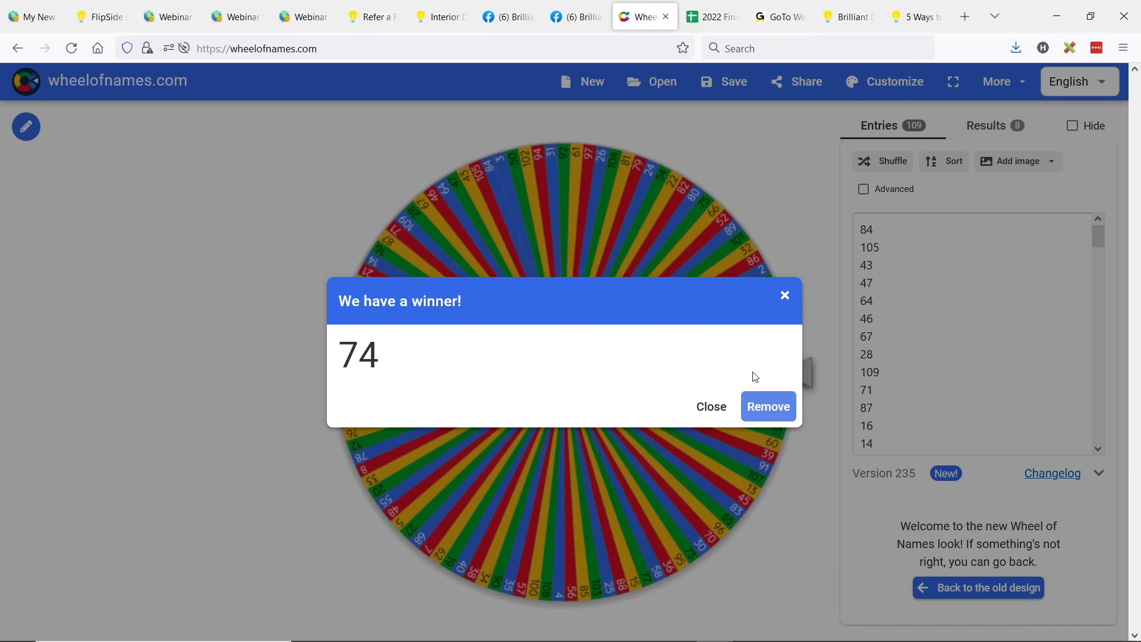
left_click(785, 295)
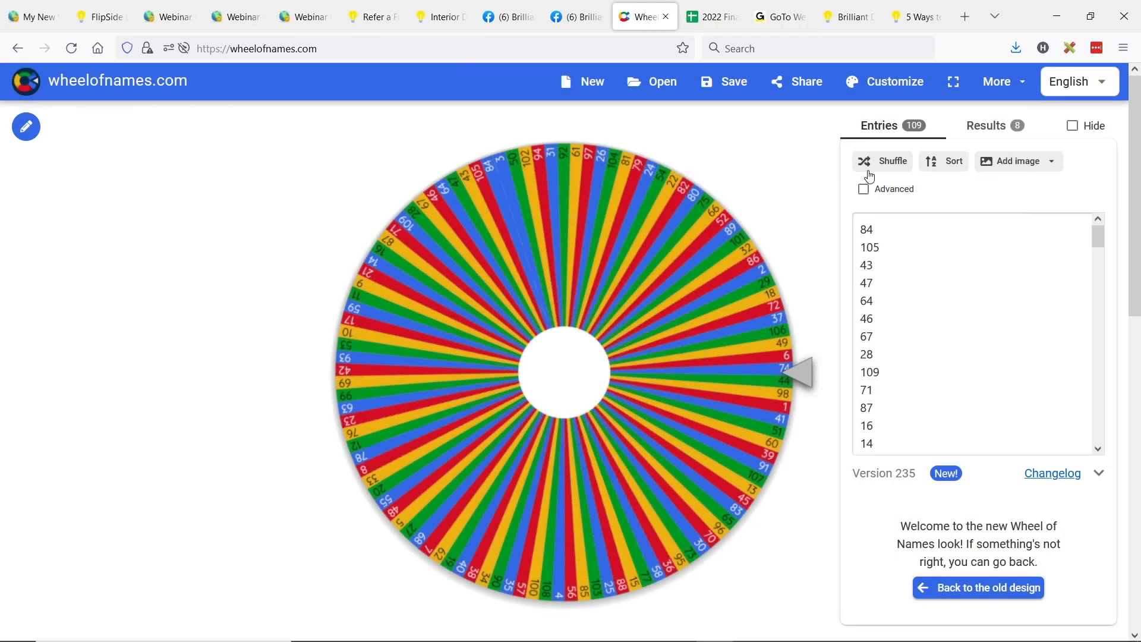
left_click(604, 256)
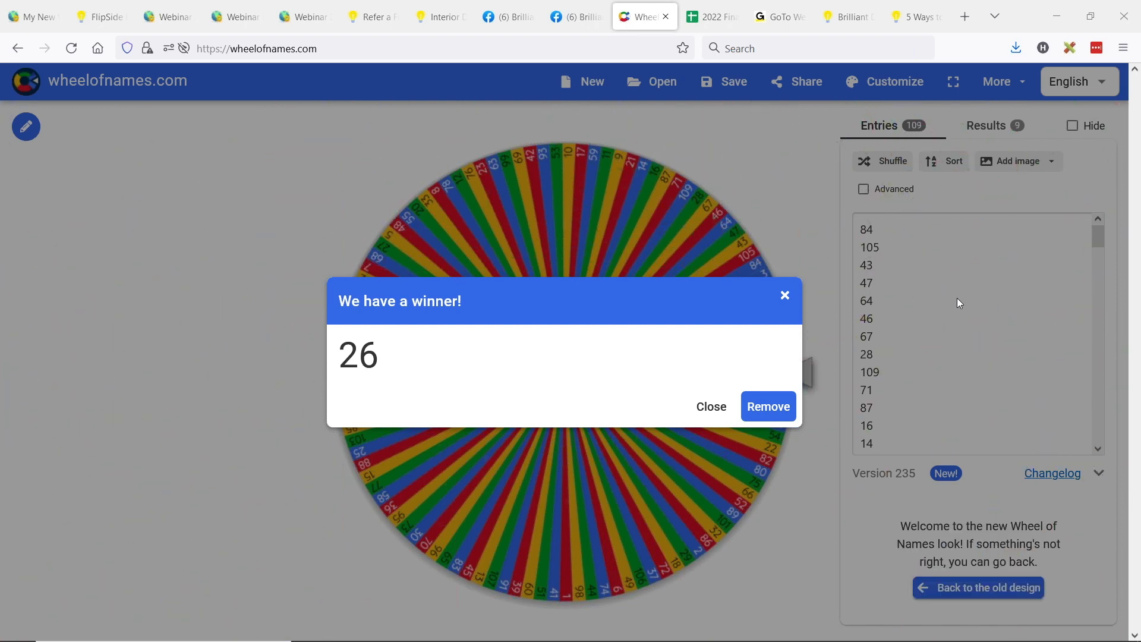
key("alt+Tab")
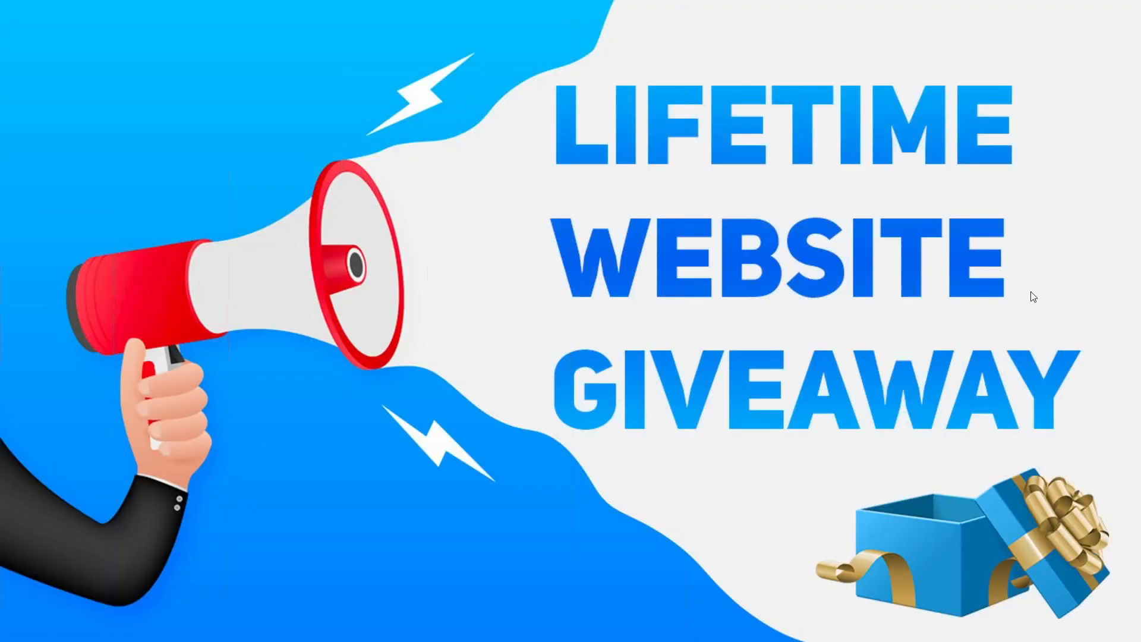